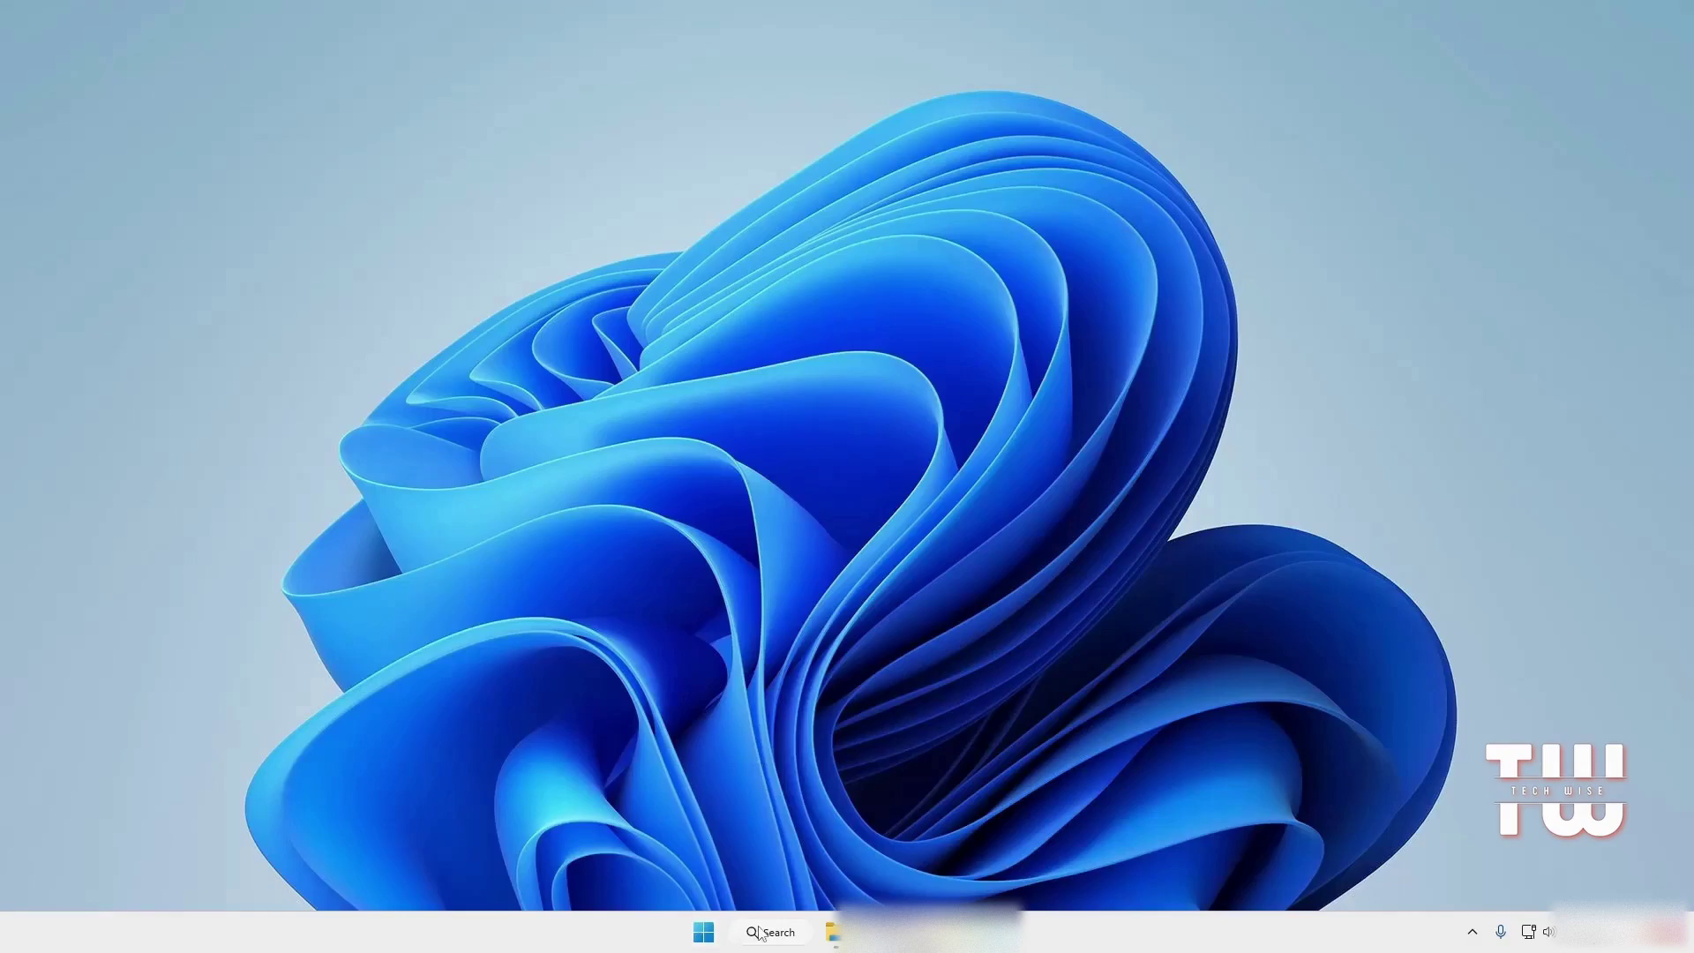
Step: Search Windows for msconfig and launch the System Configuration app
click(775, 935)
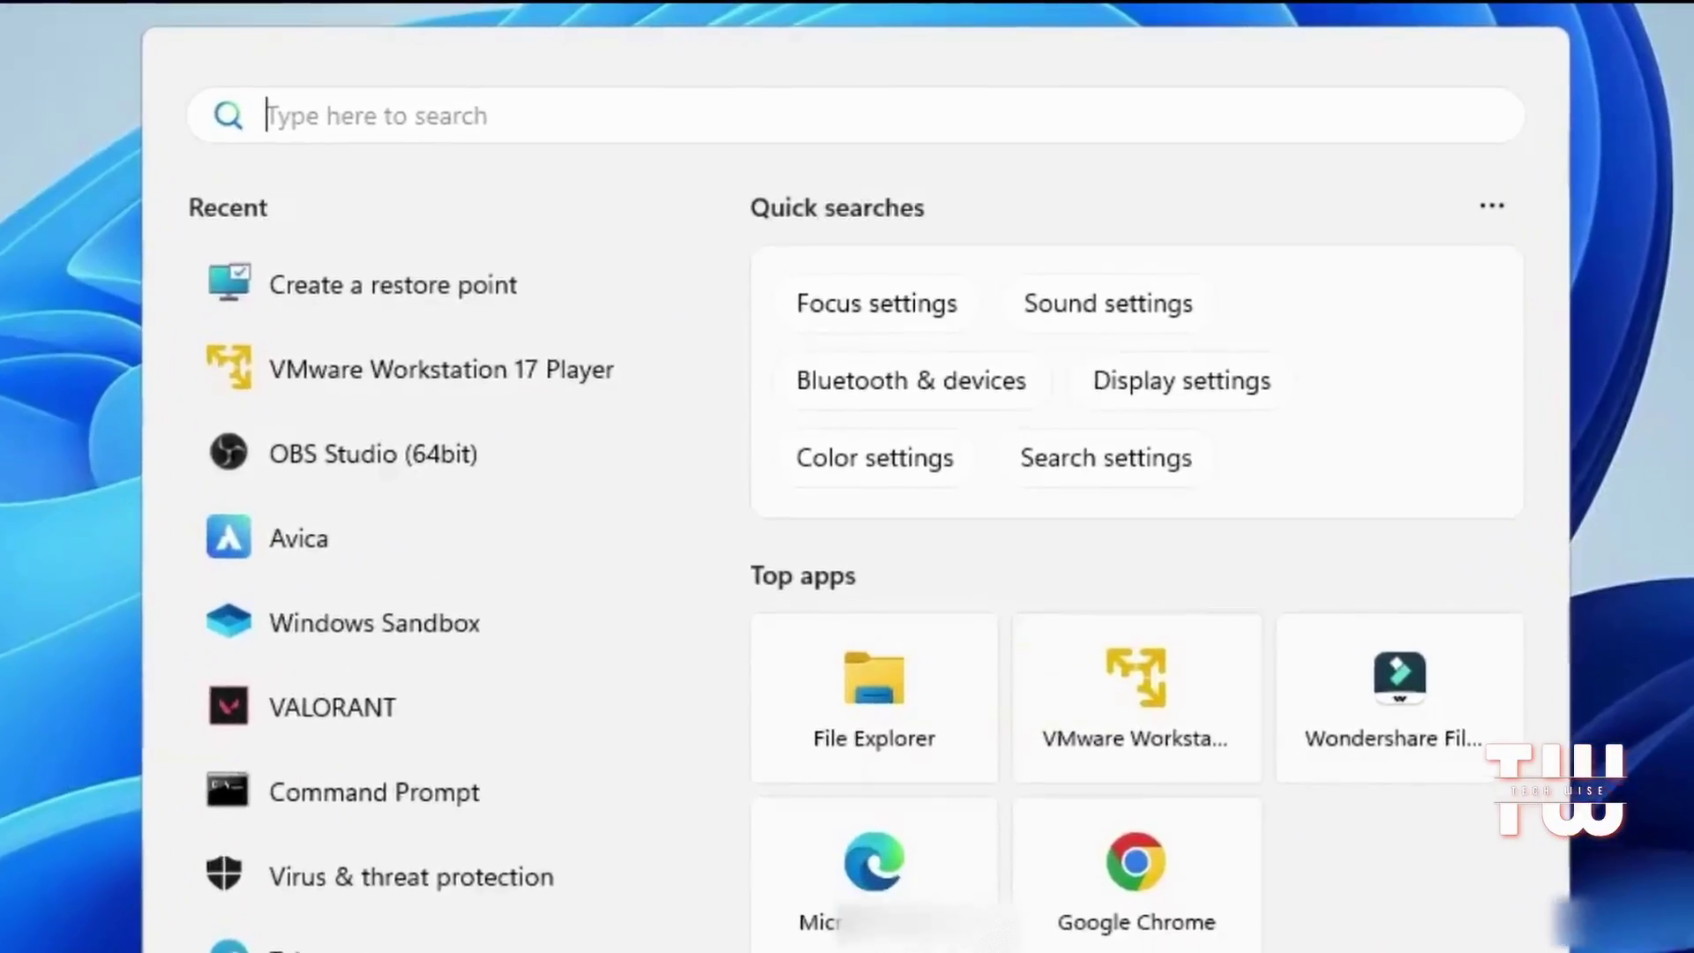
text(msconfig)
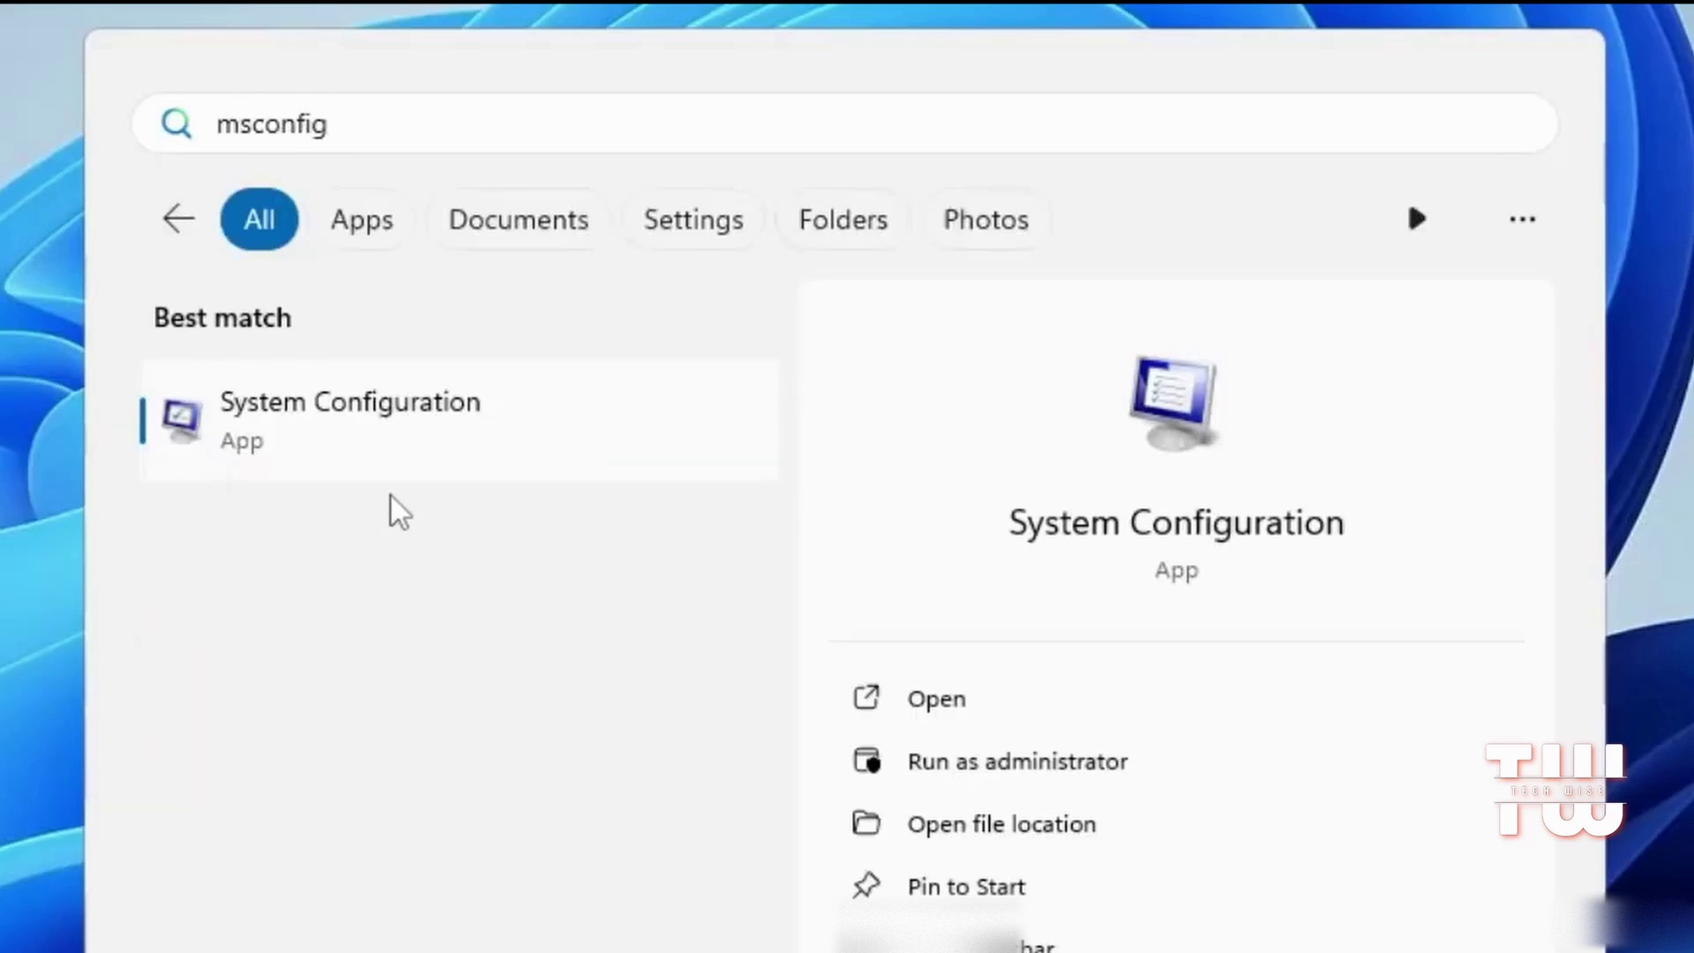
click(390, 448)
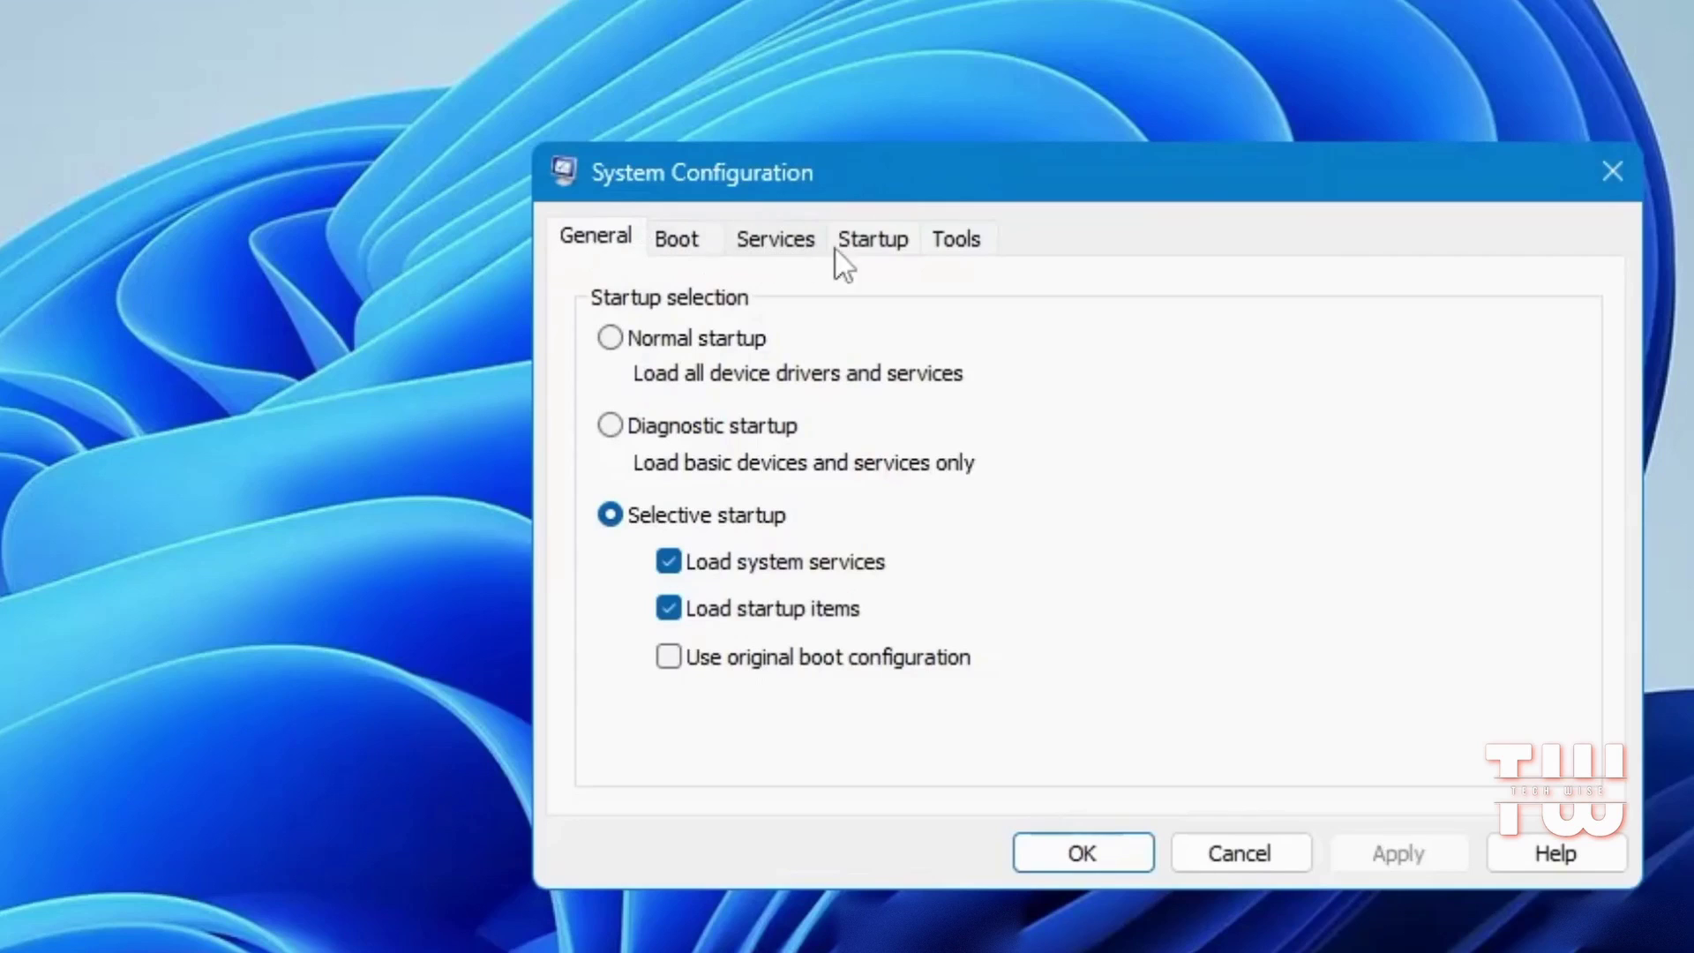
Step: In the Boot tab's advanced options, set the number of processors to 16
click(679, 247)
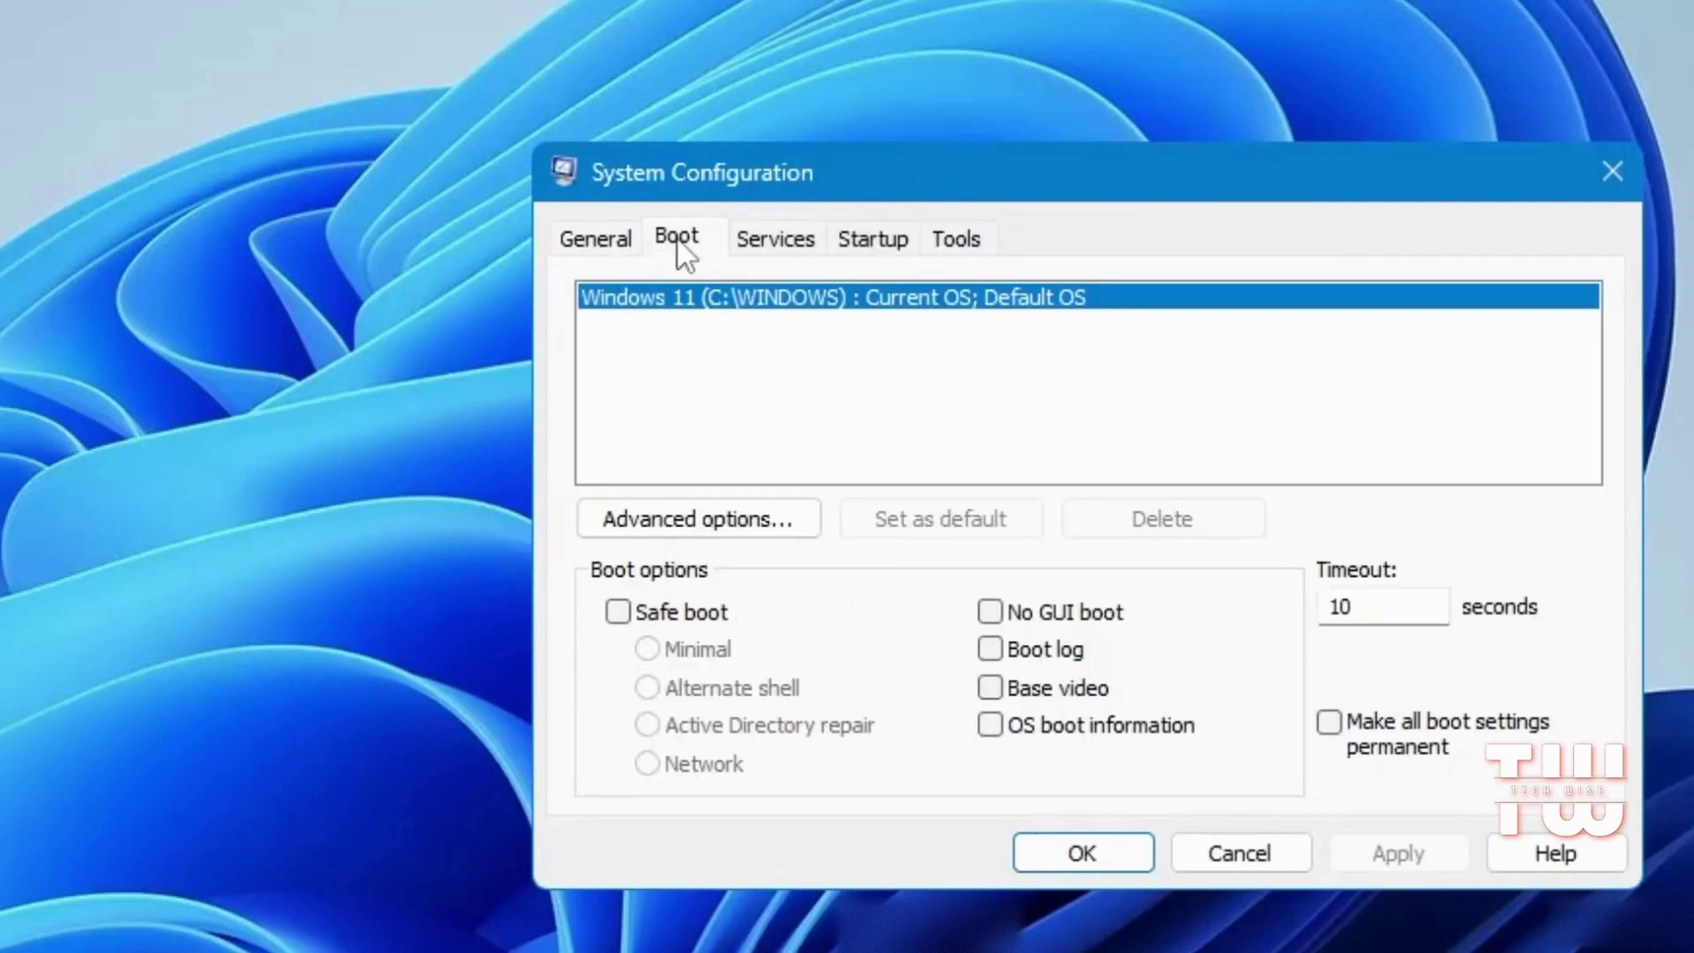
click(690, 529)
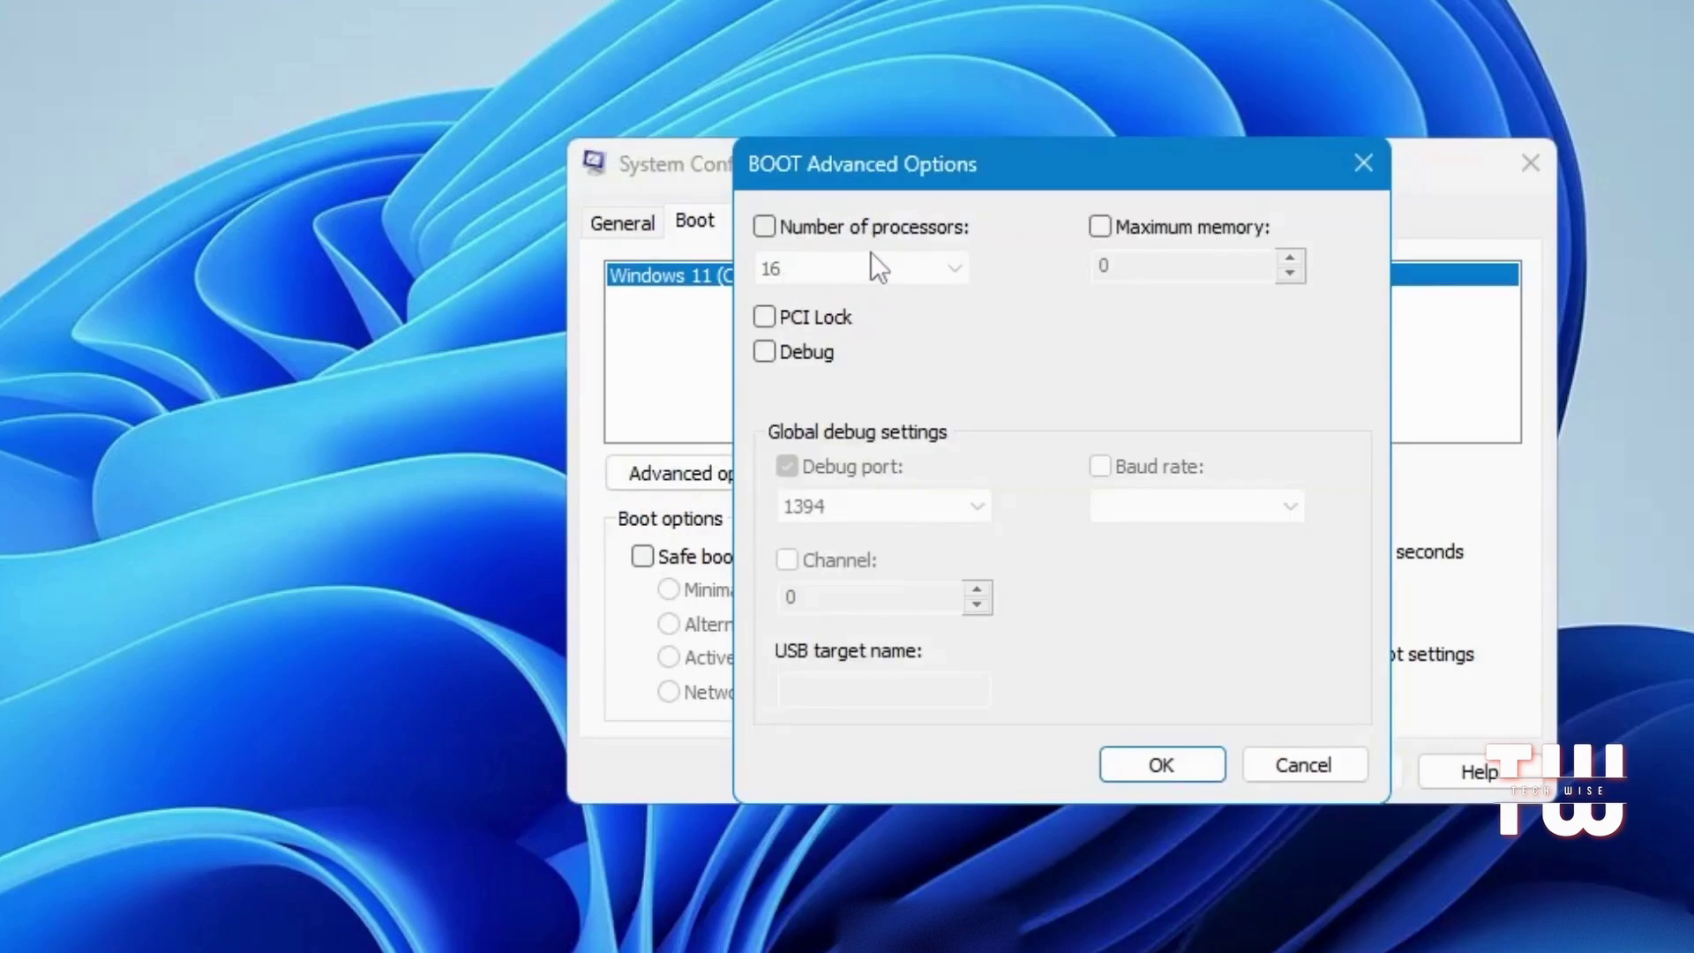
click(764, 228)
click(911, 266)
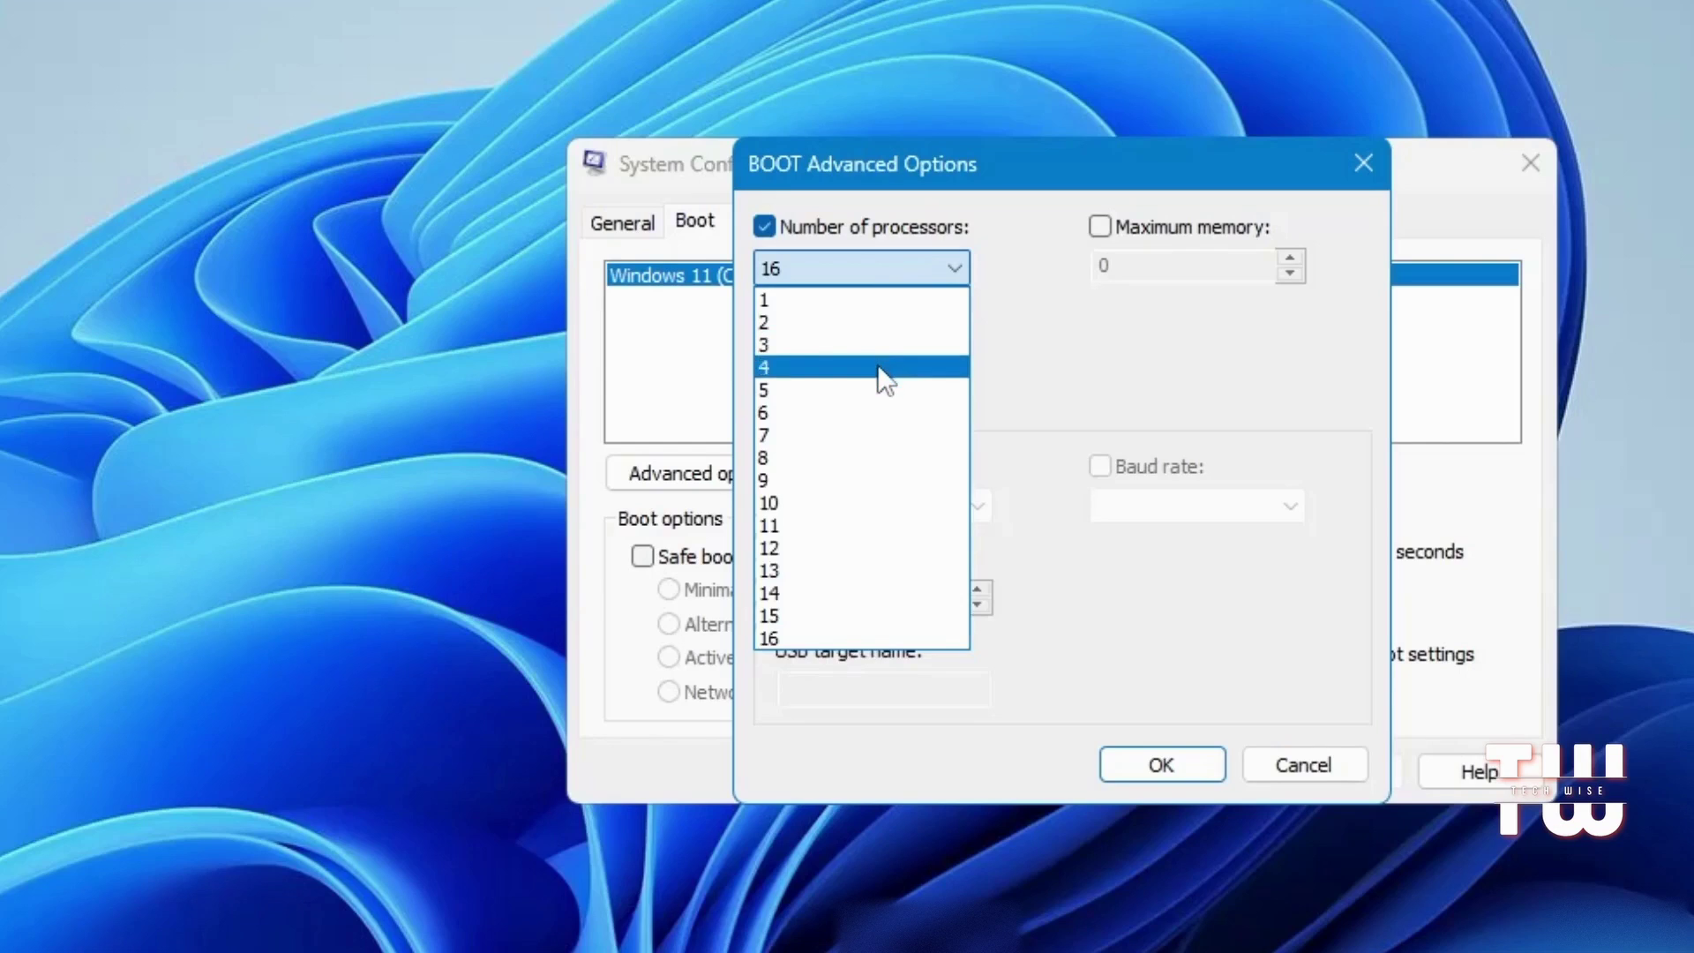
click(796, 632)
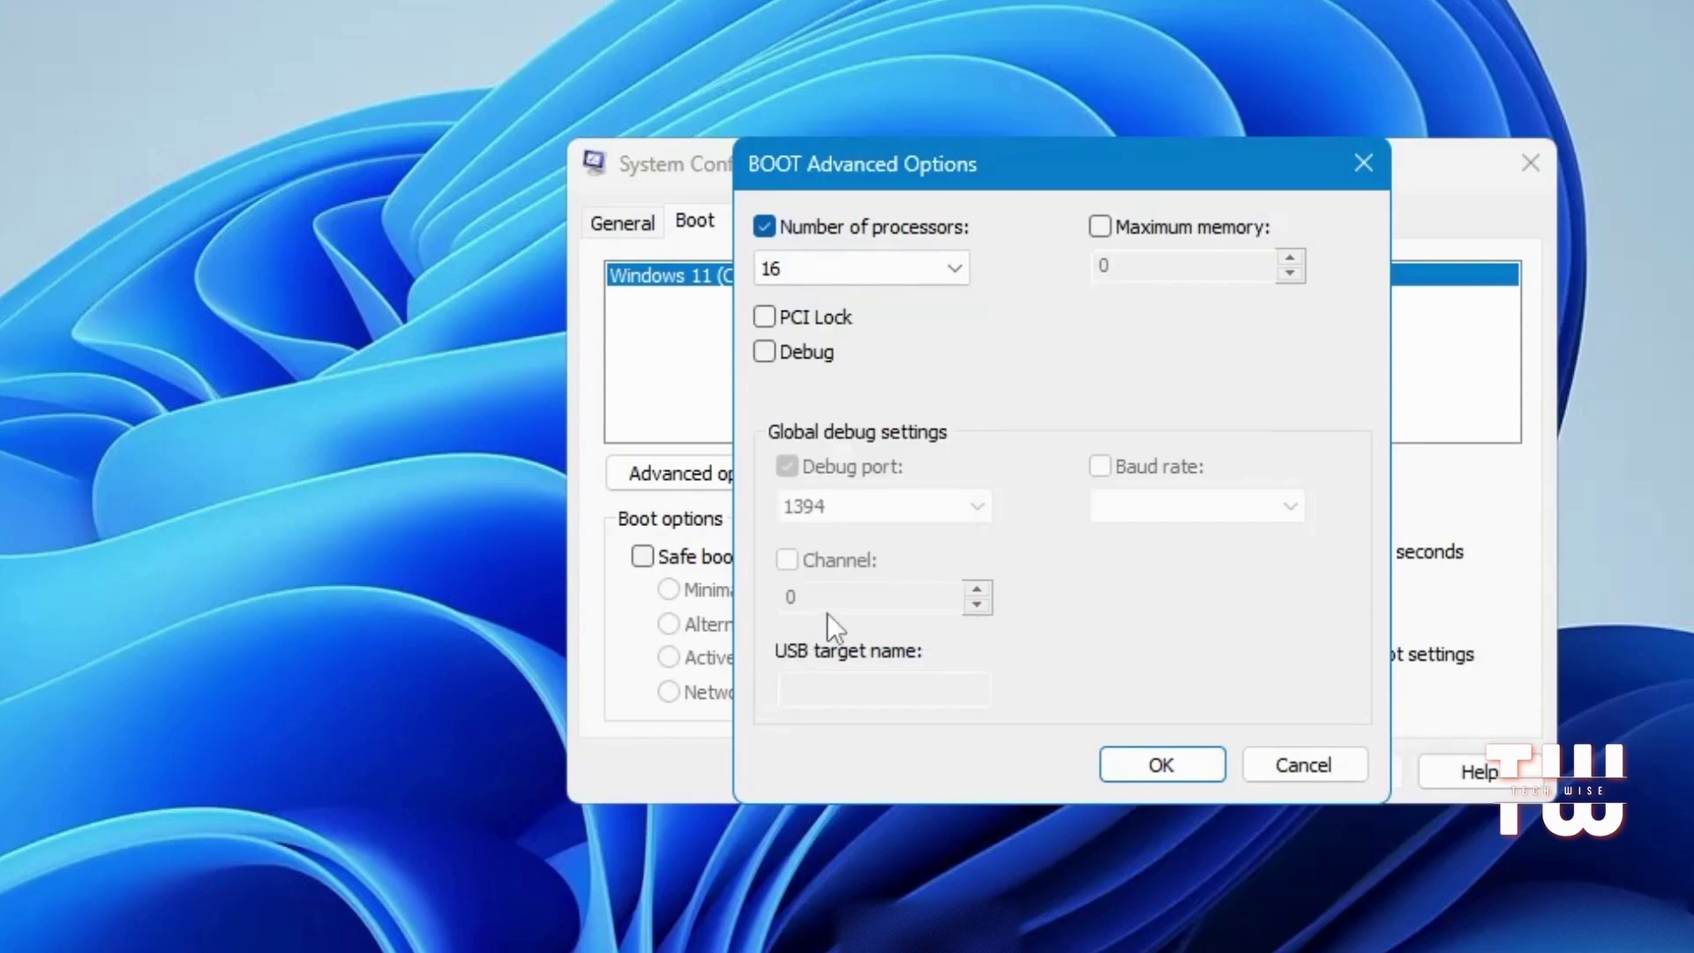
click(1157, 765)
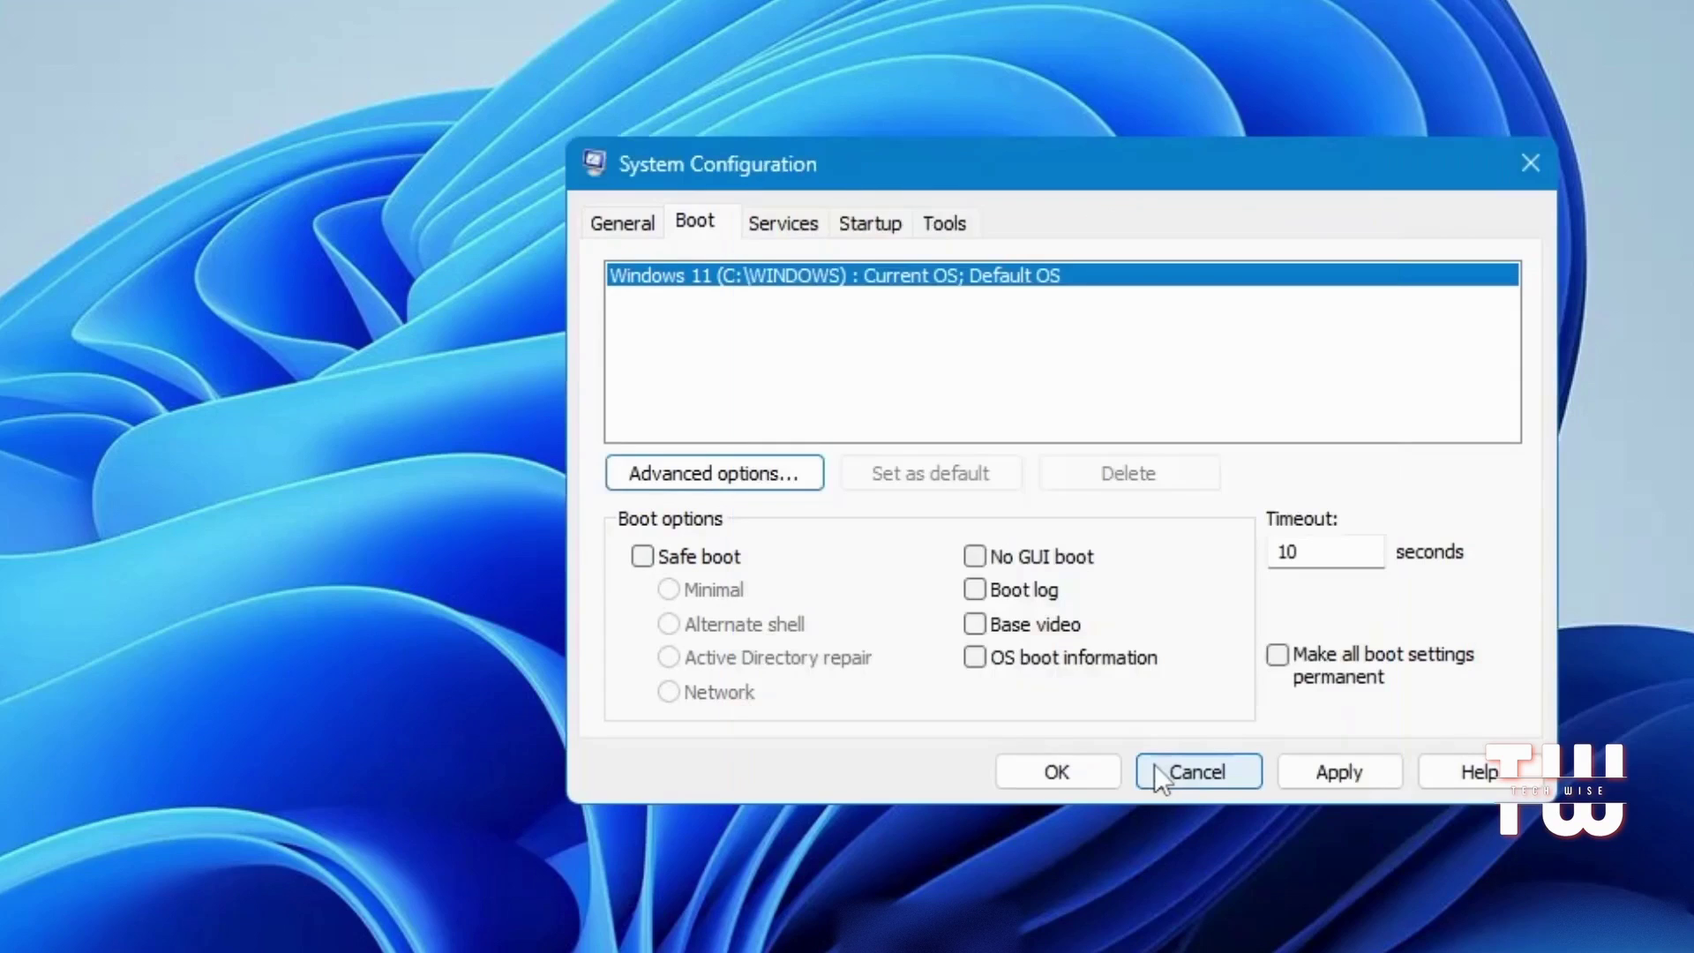
Step: Apply the boot change and exit System Configuration without restarting
click(1341, 767)
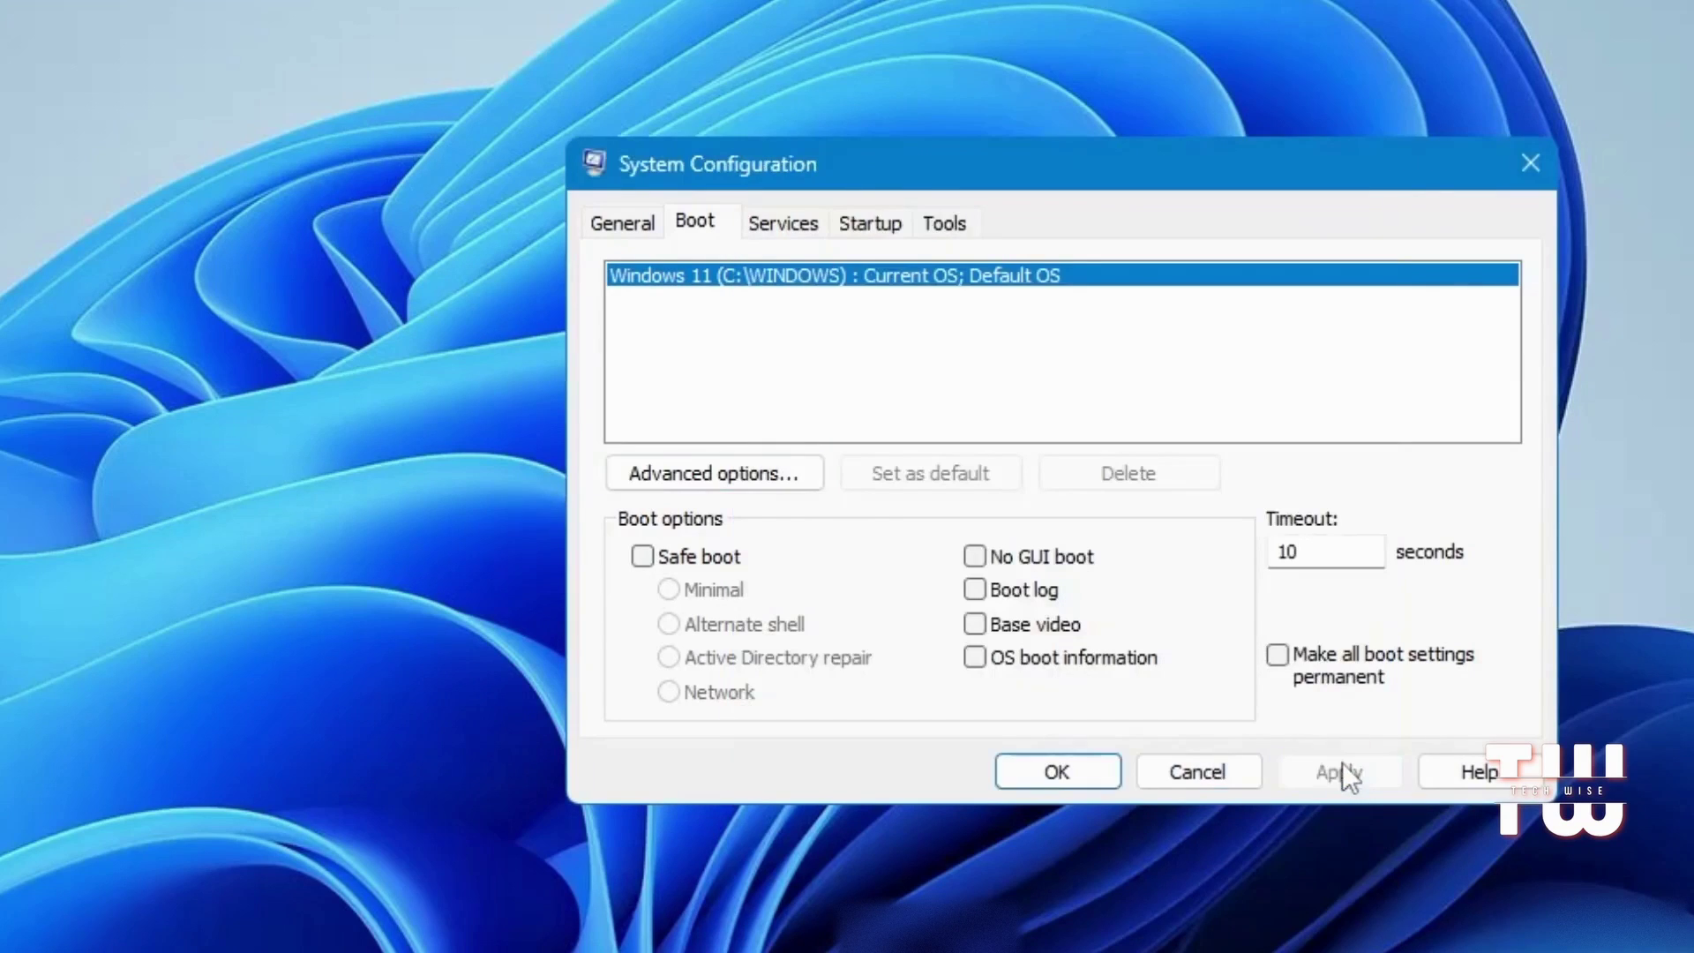
click(1063, 770)
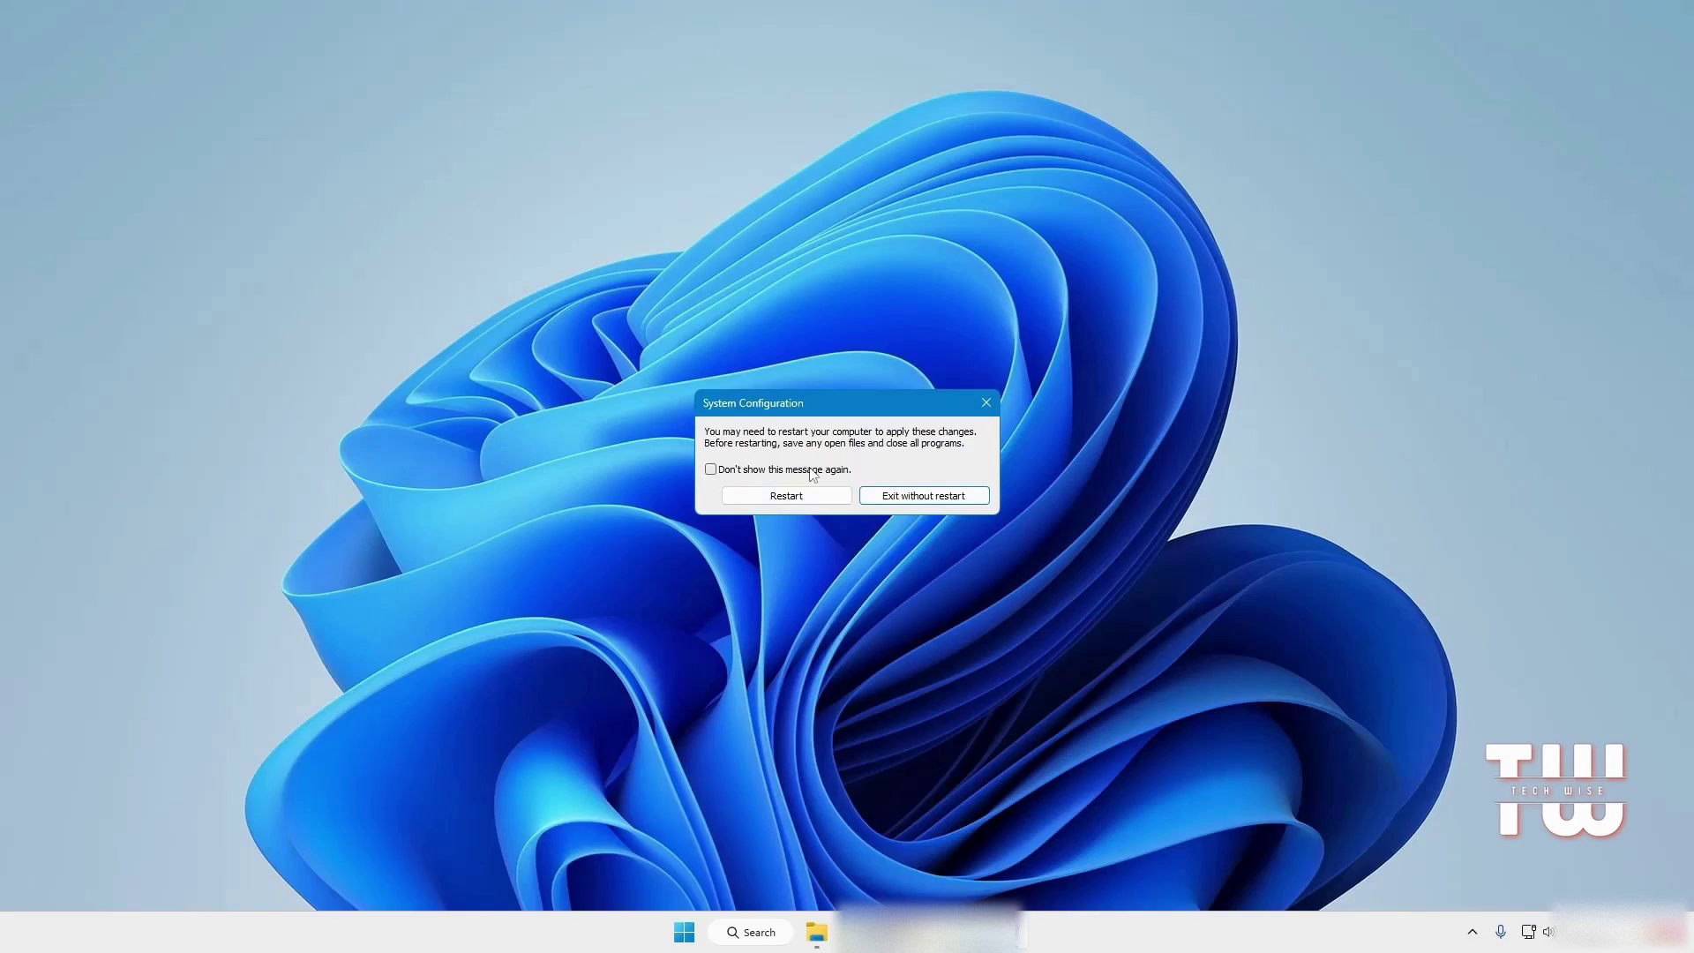
click(902, 496)
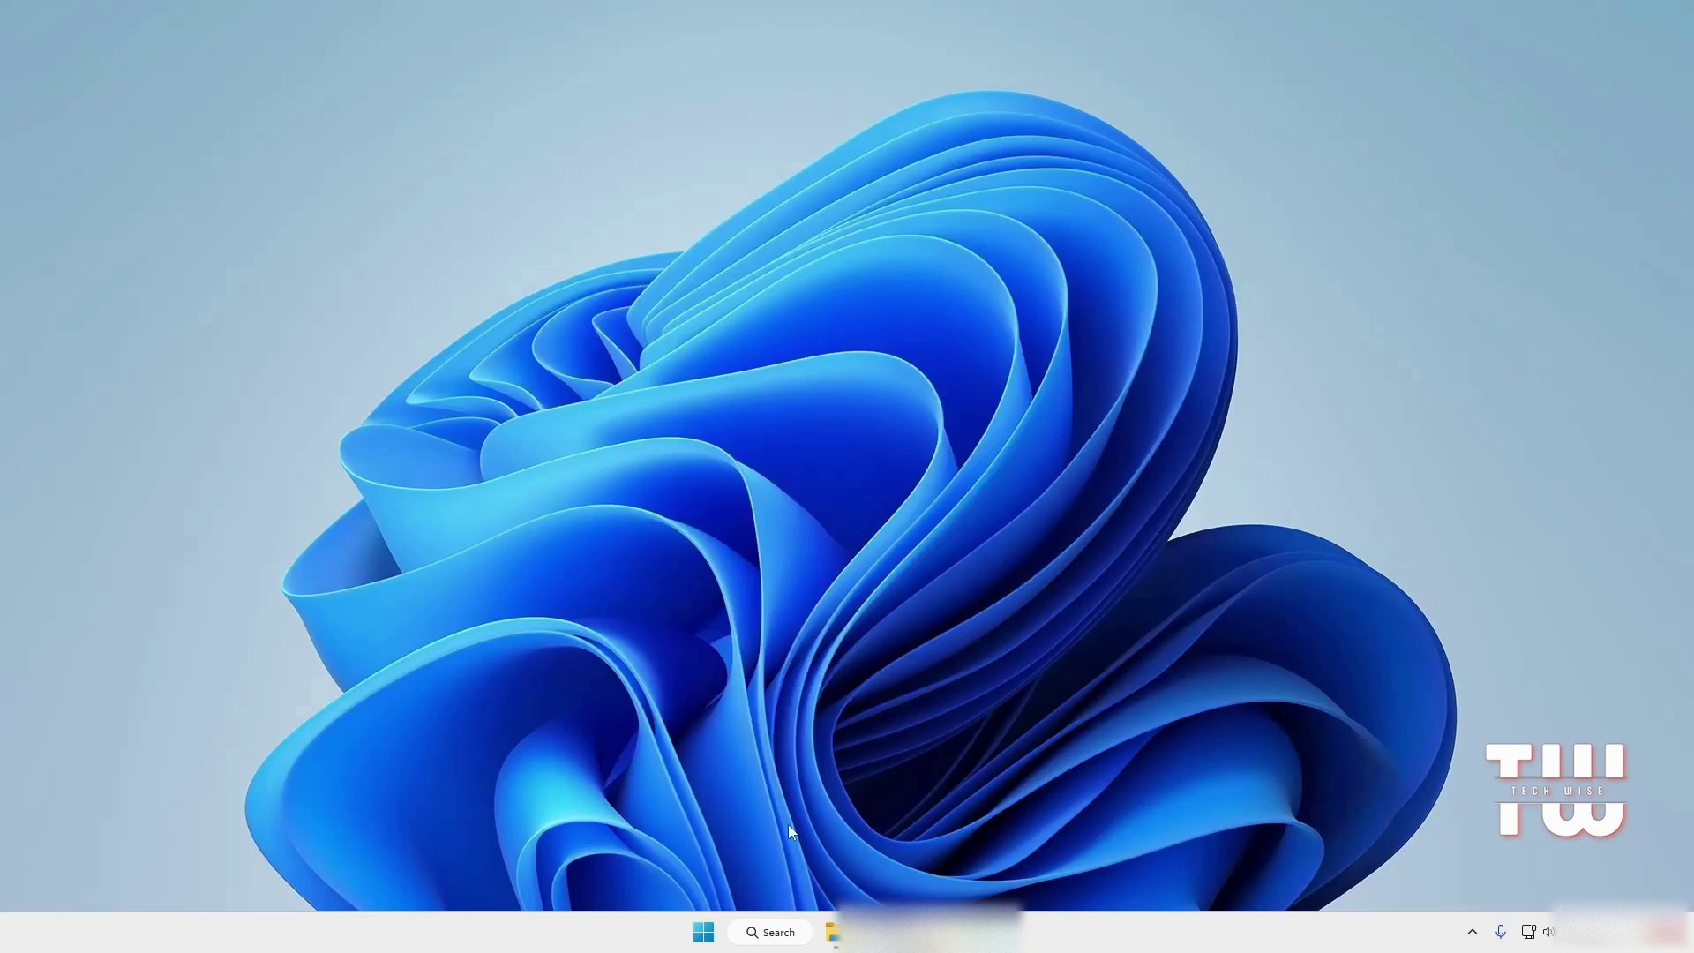
Step: Run powercfg.cpl from Windows Search to open Power Options
click(776, 932)
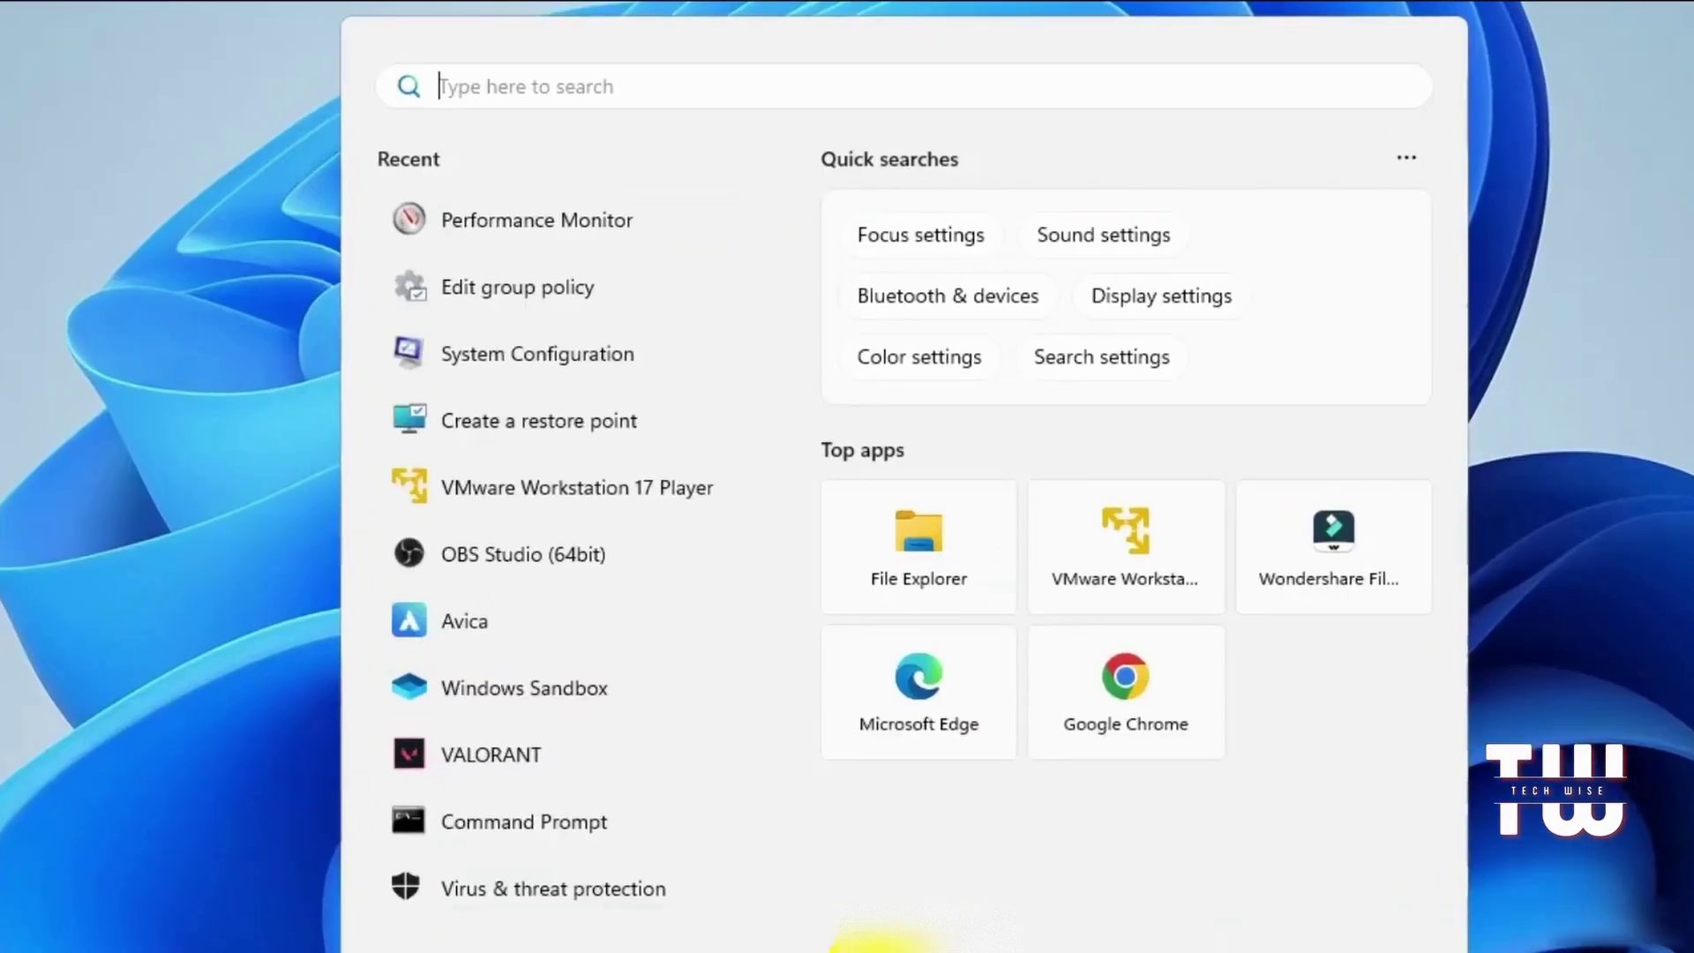
text(powercf)
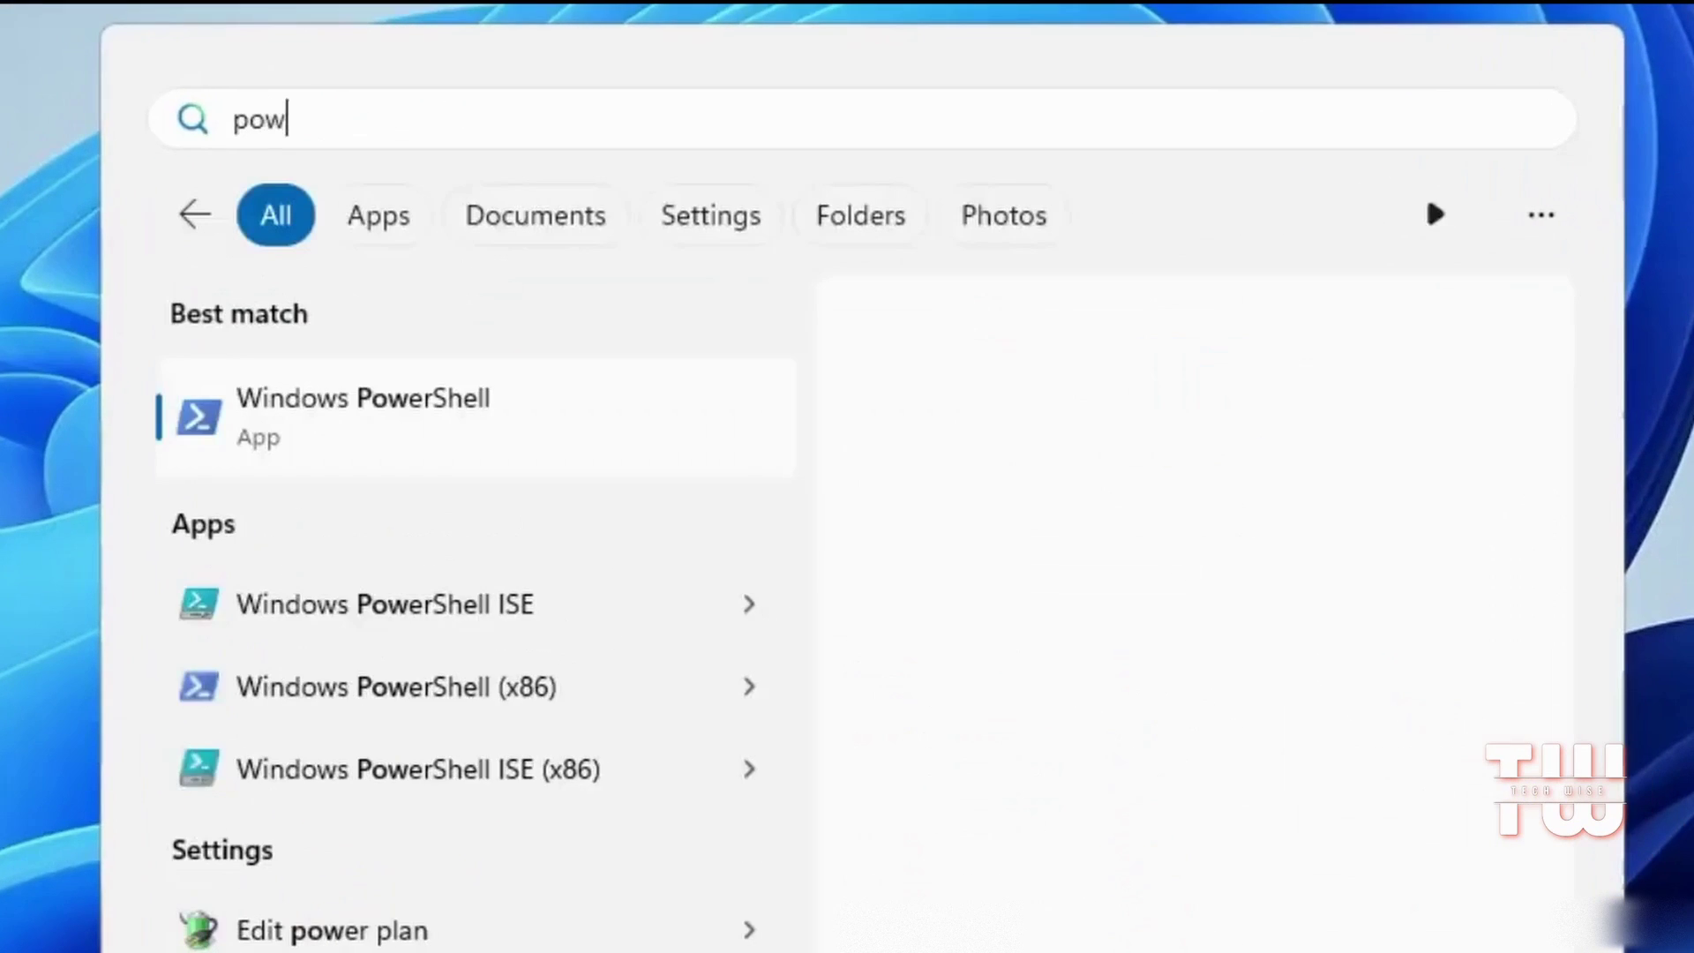
text(g.cpl)
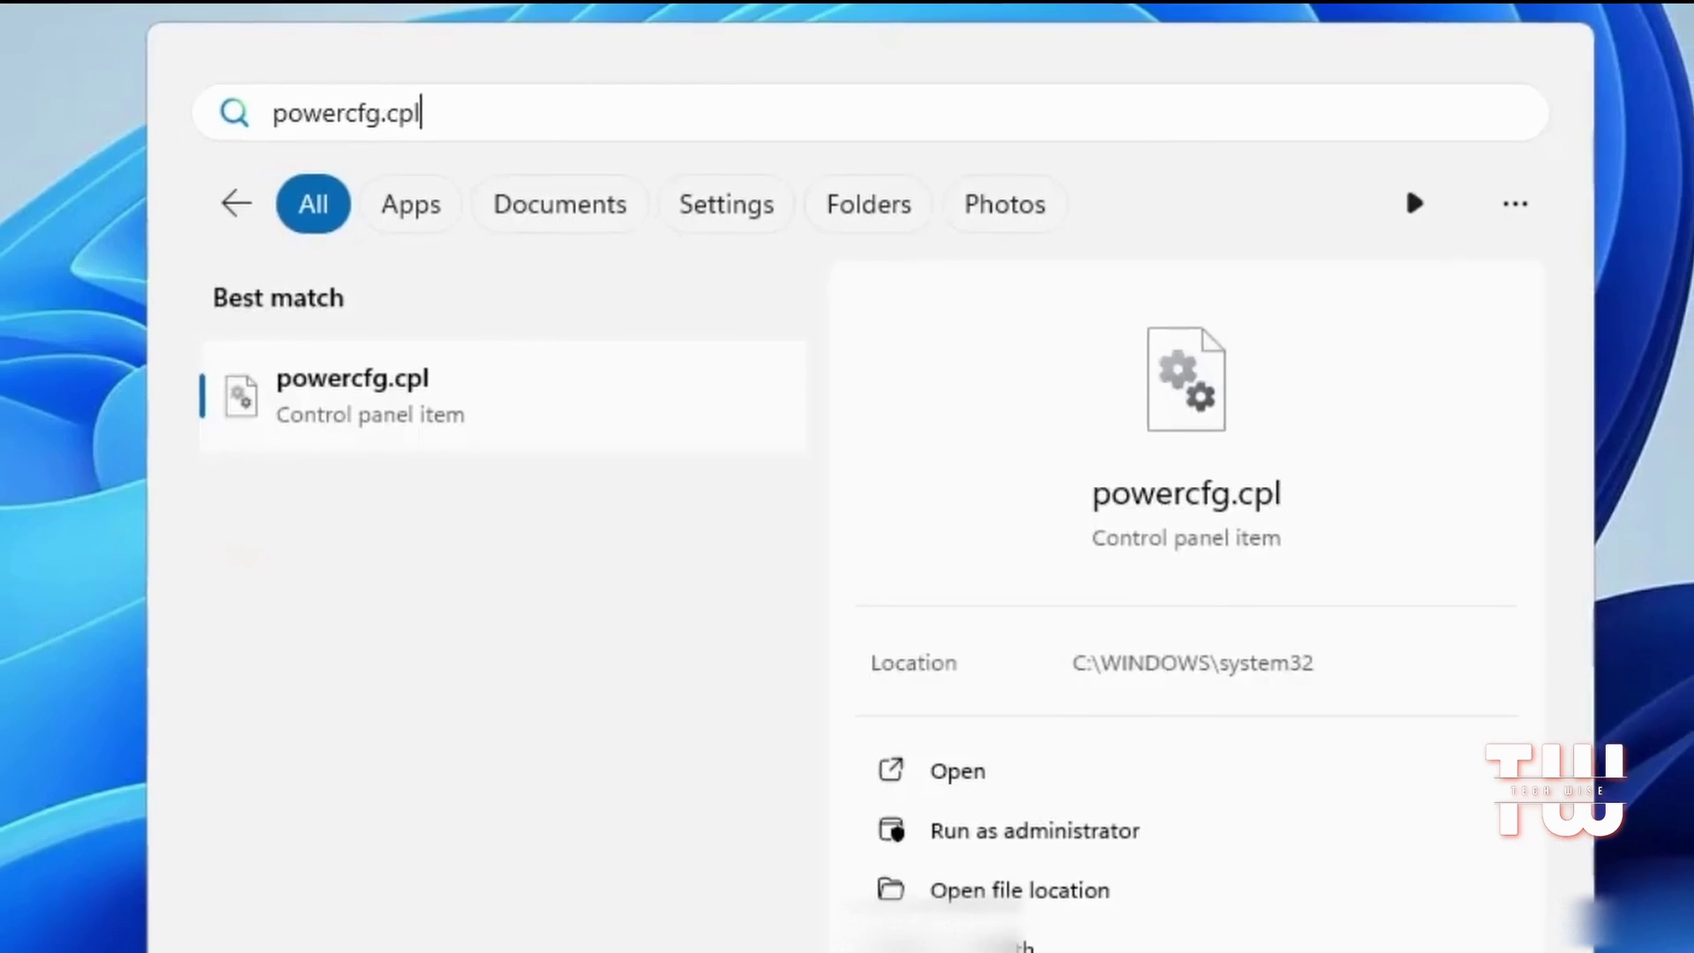
key(Return)
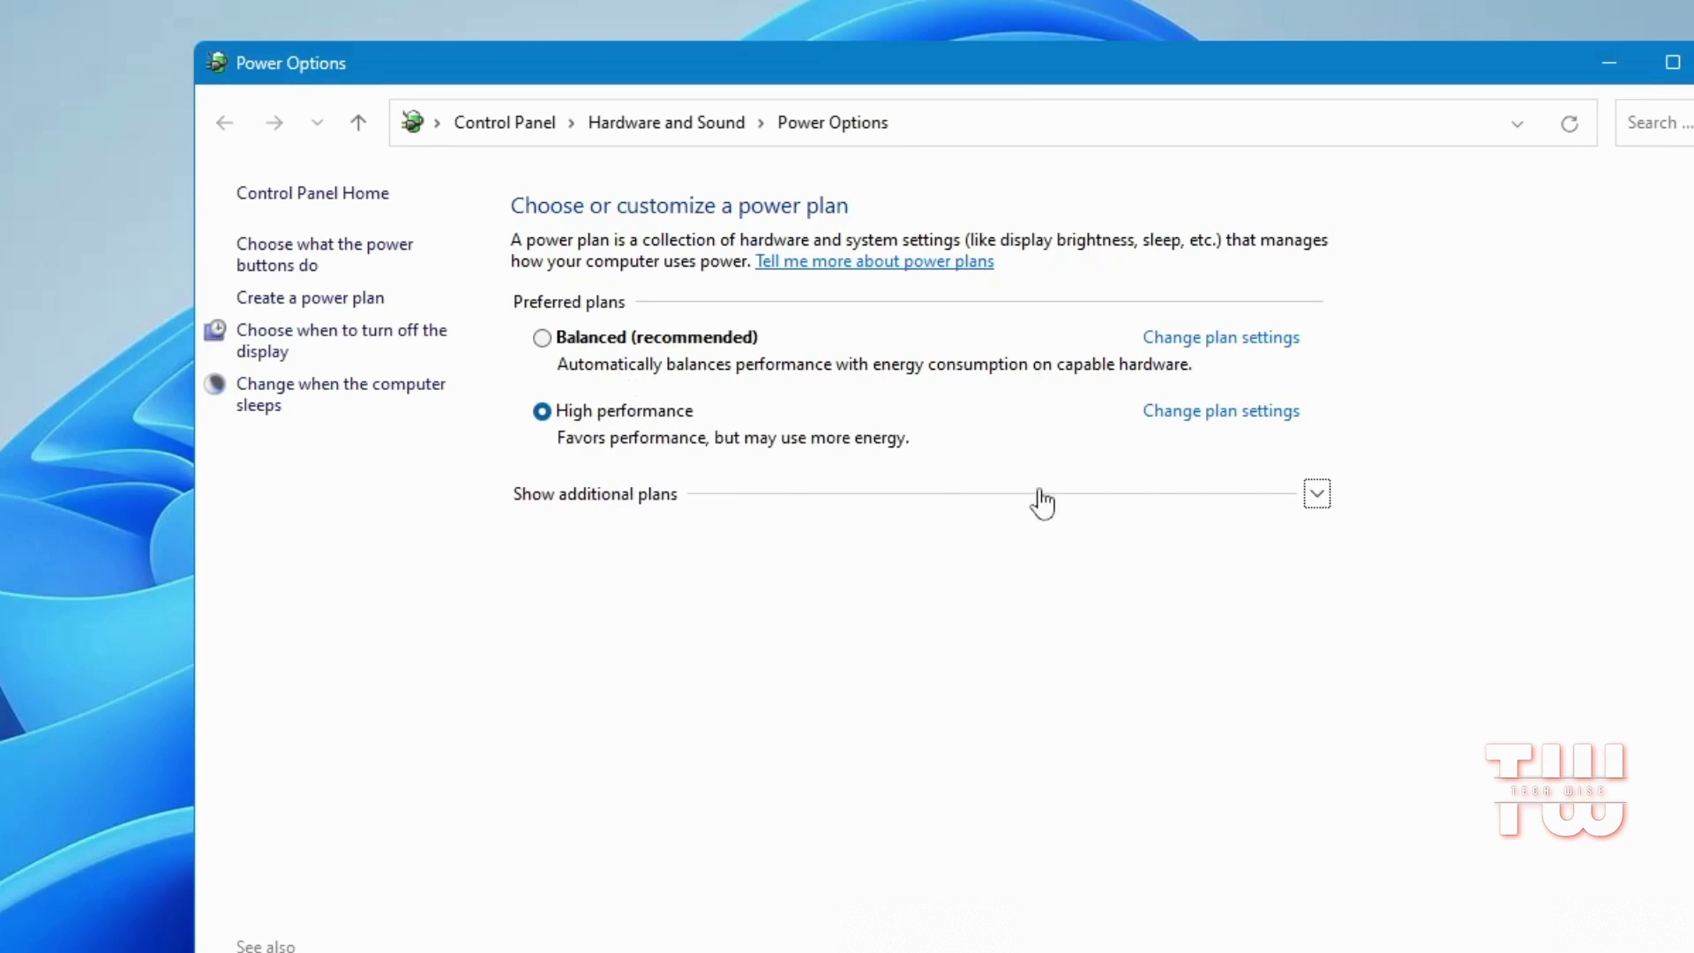
Step: Reveal the additional plans and open the High performance plan's advanced power settings
click(1318, 499)
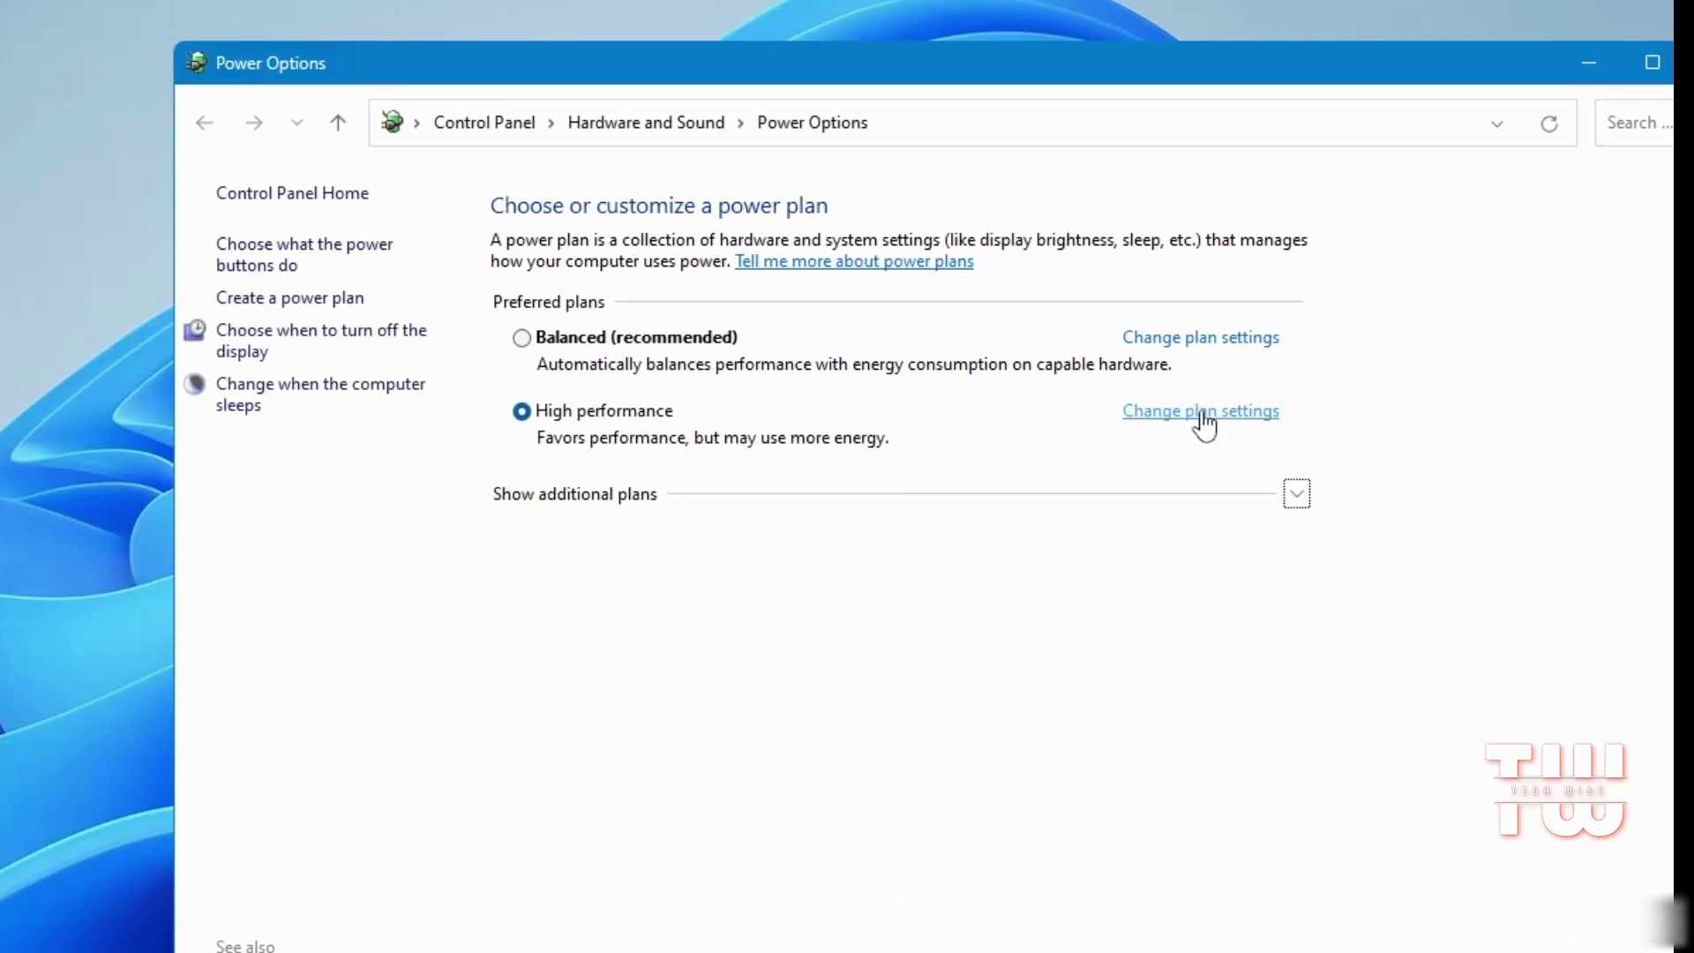
click(1203, 415)
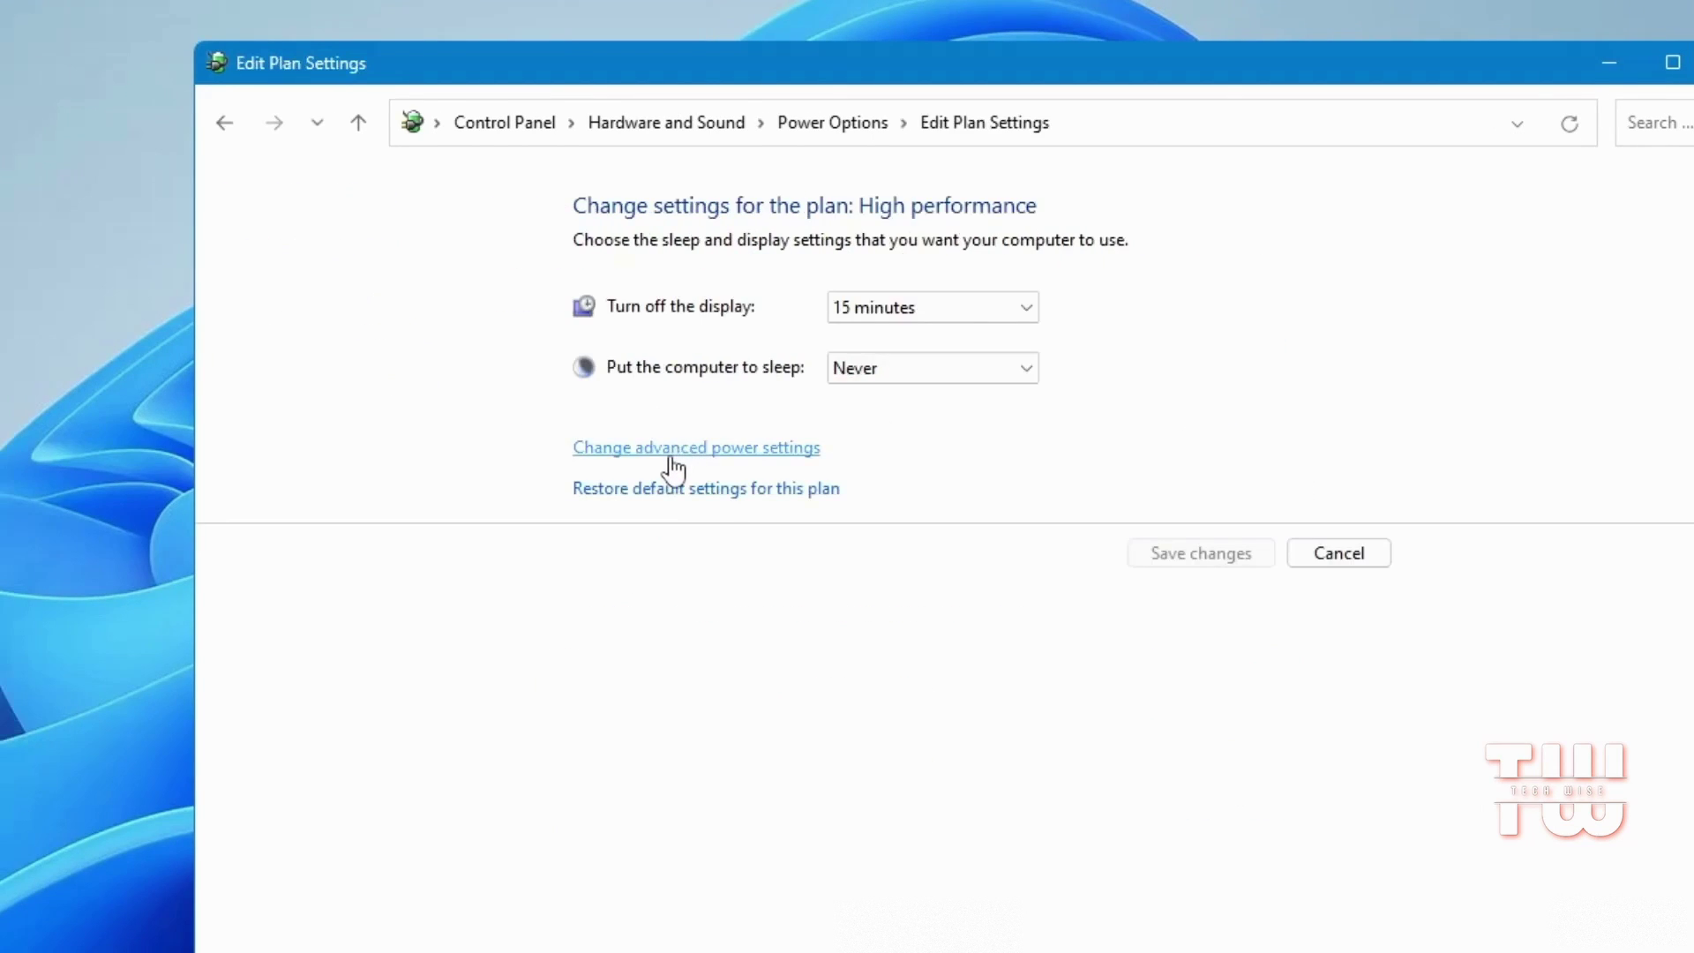
click(673, 457)
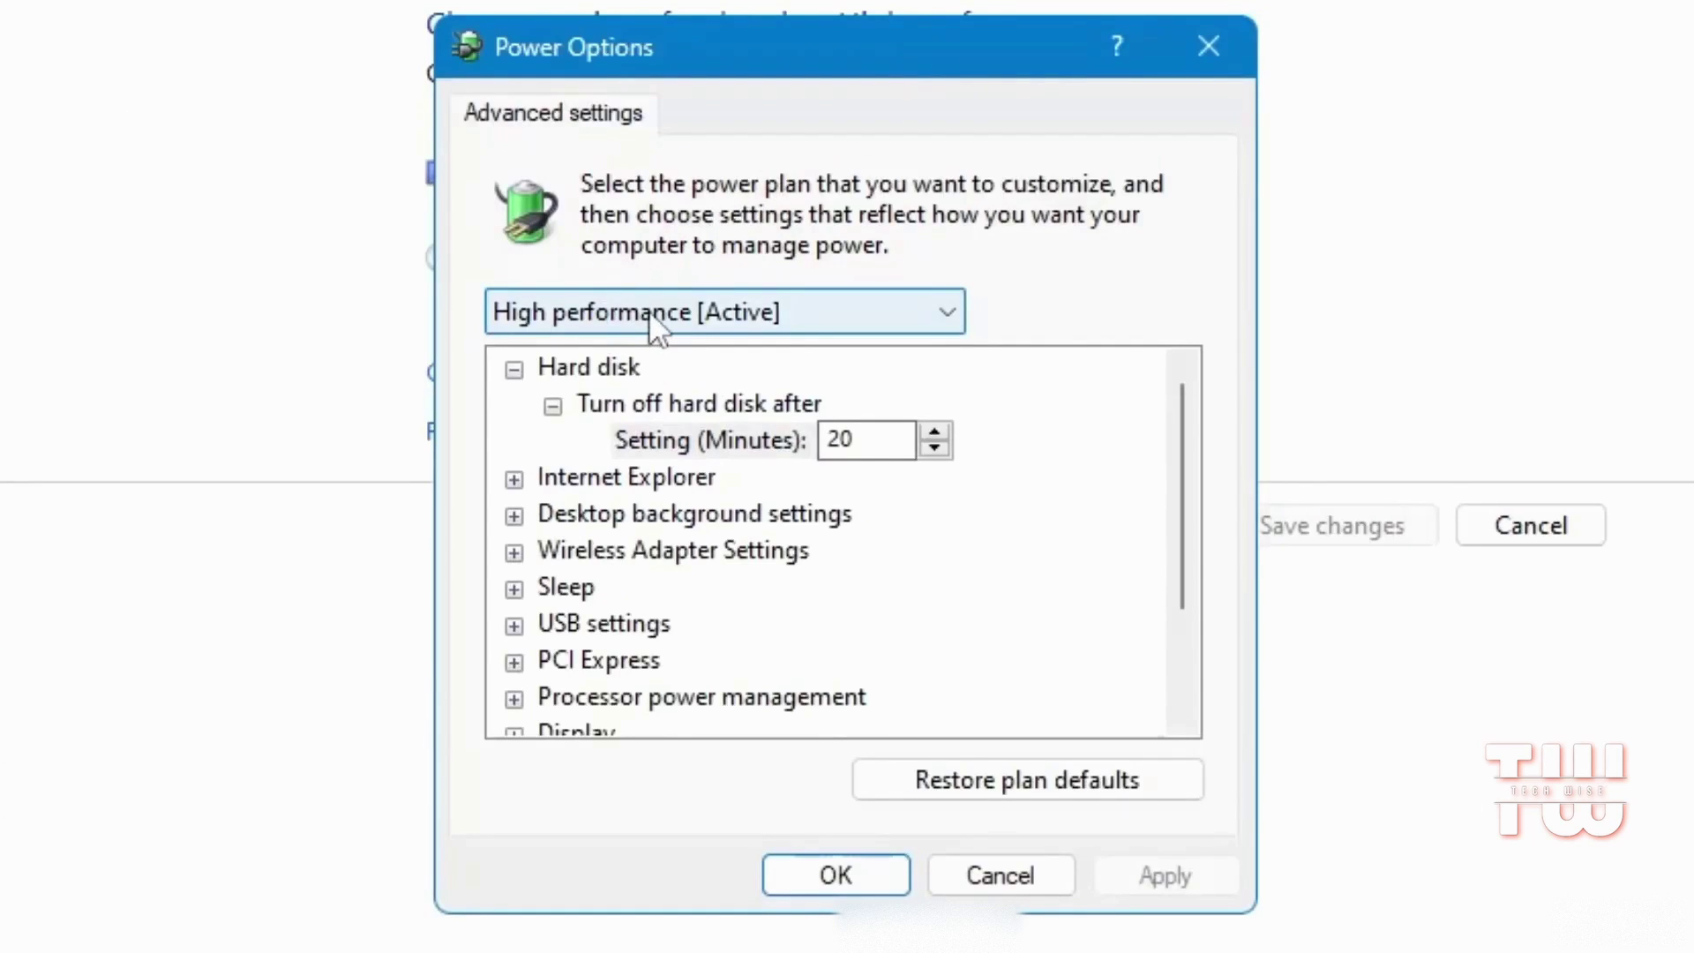
Step: Set PCI Express Link State Power Management to Off
scroll(714, 510, down, 1)
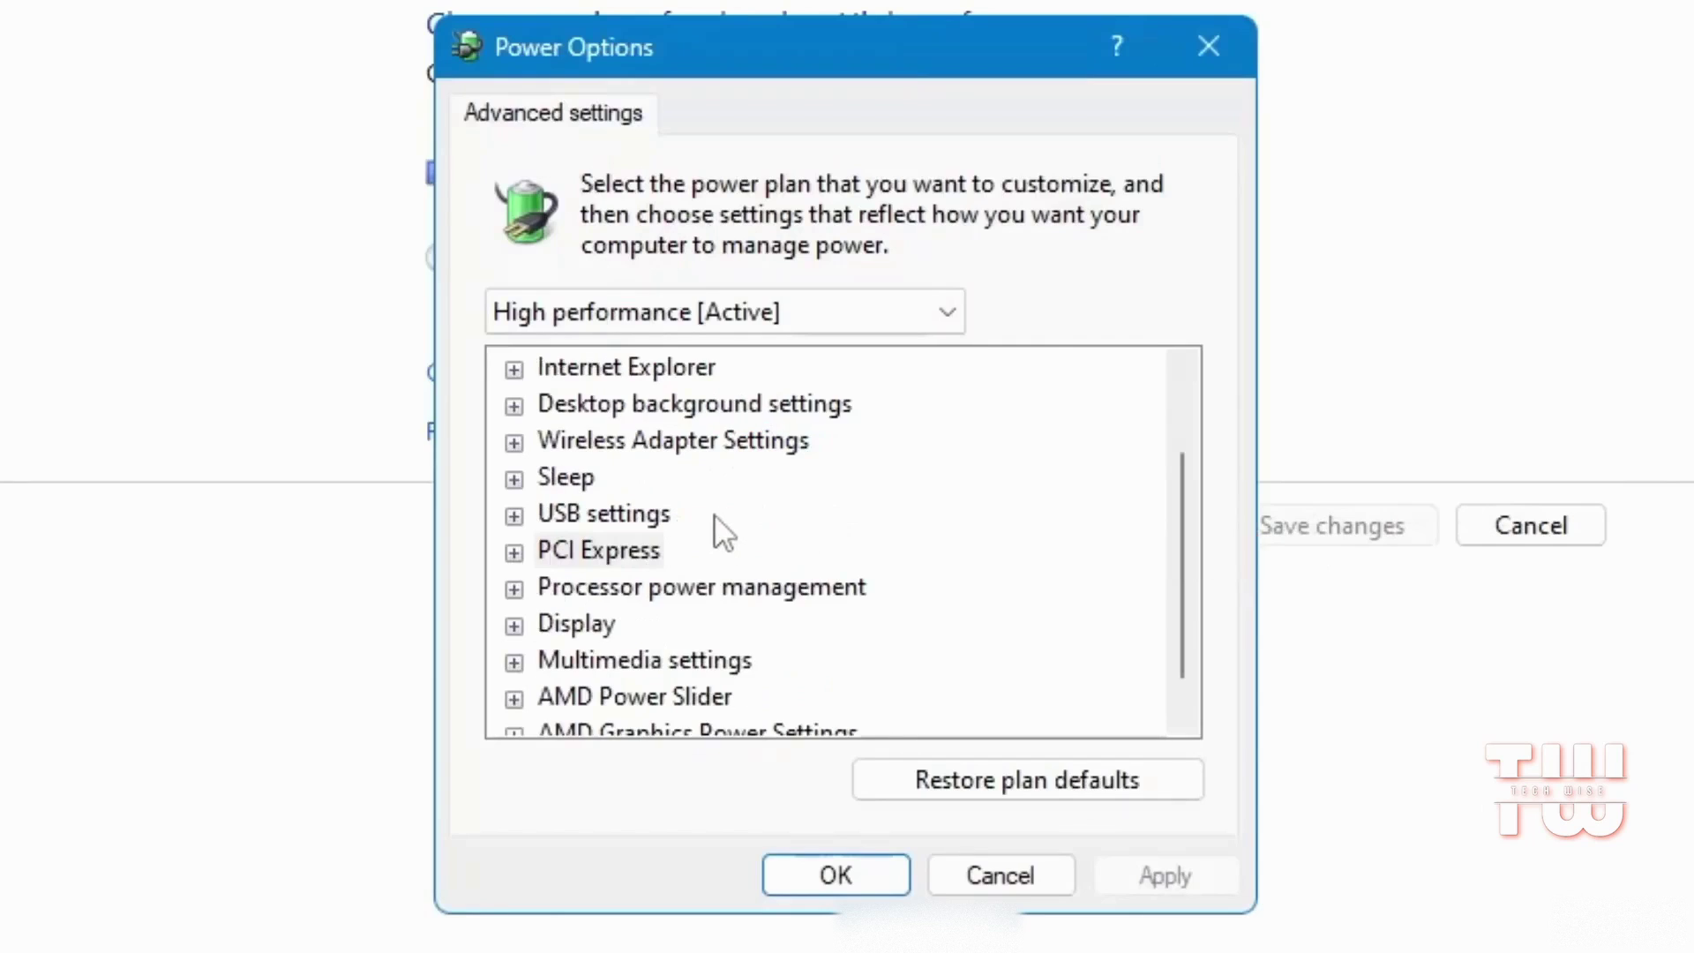
click(577, 547)
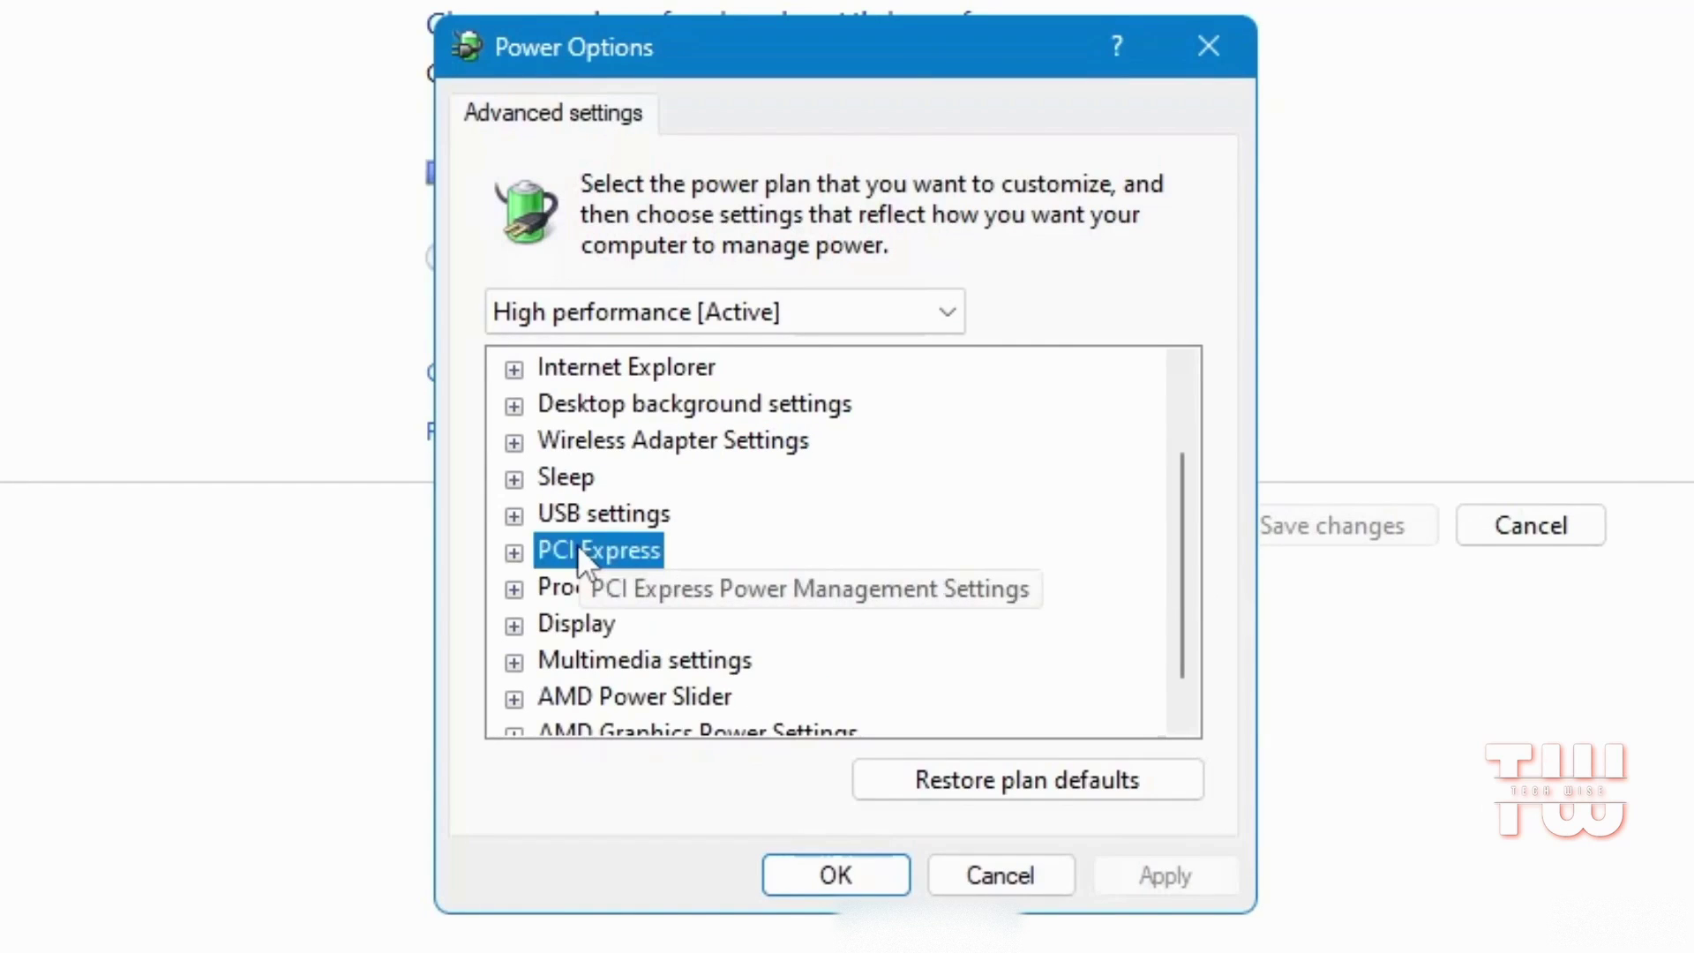
click(514, 553)
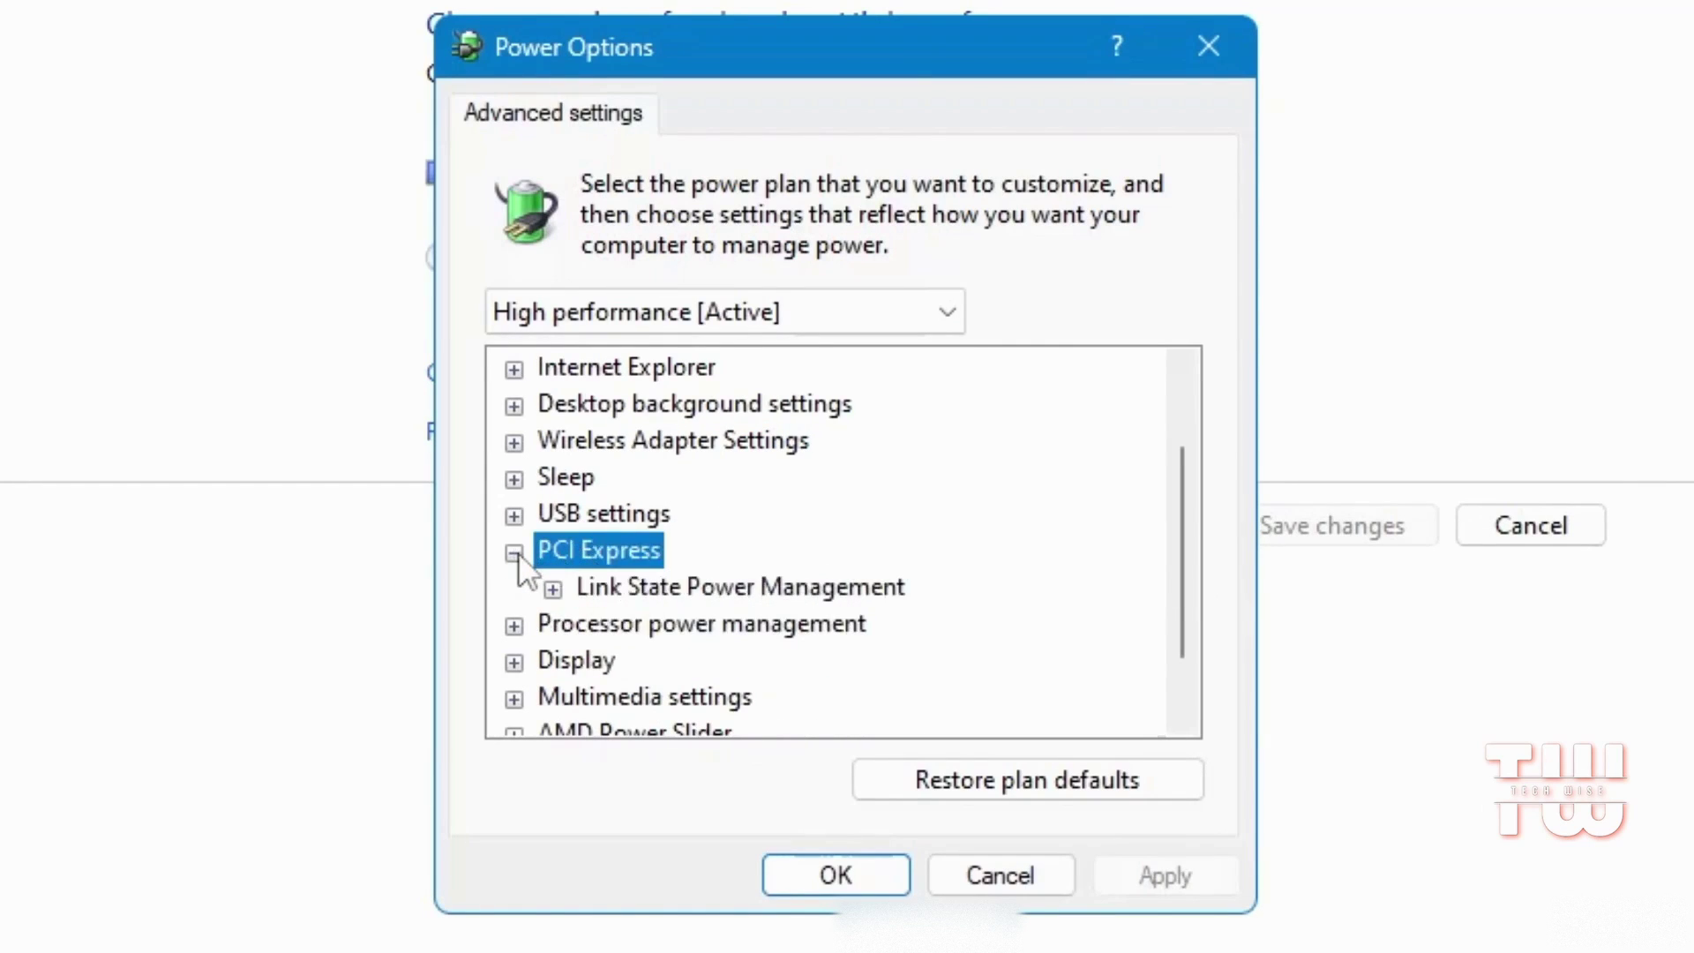
click(602, 591)
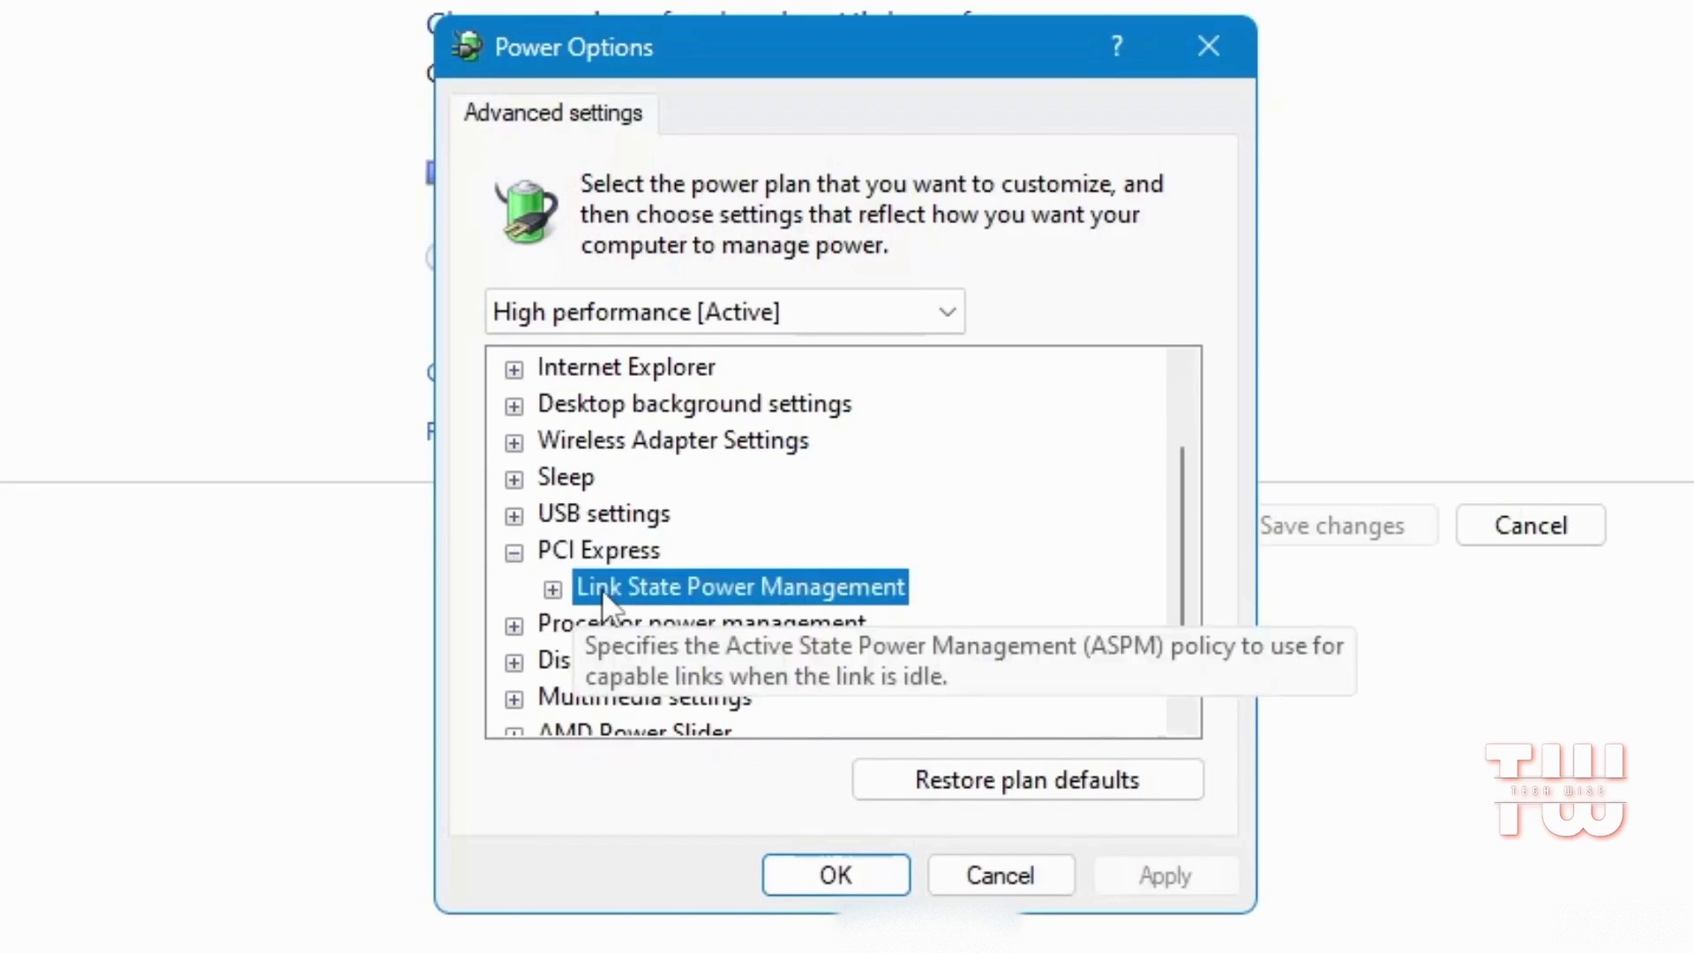
click(552, 590)
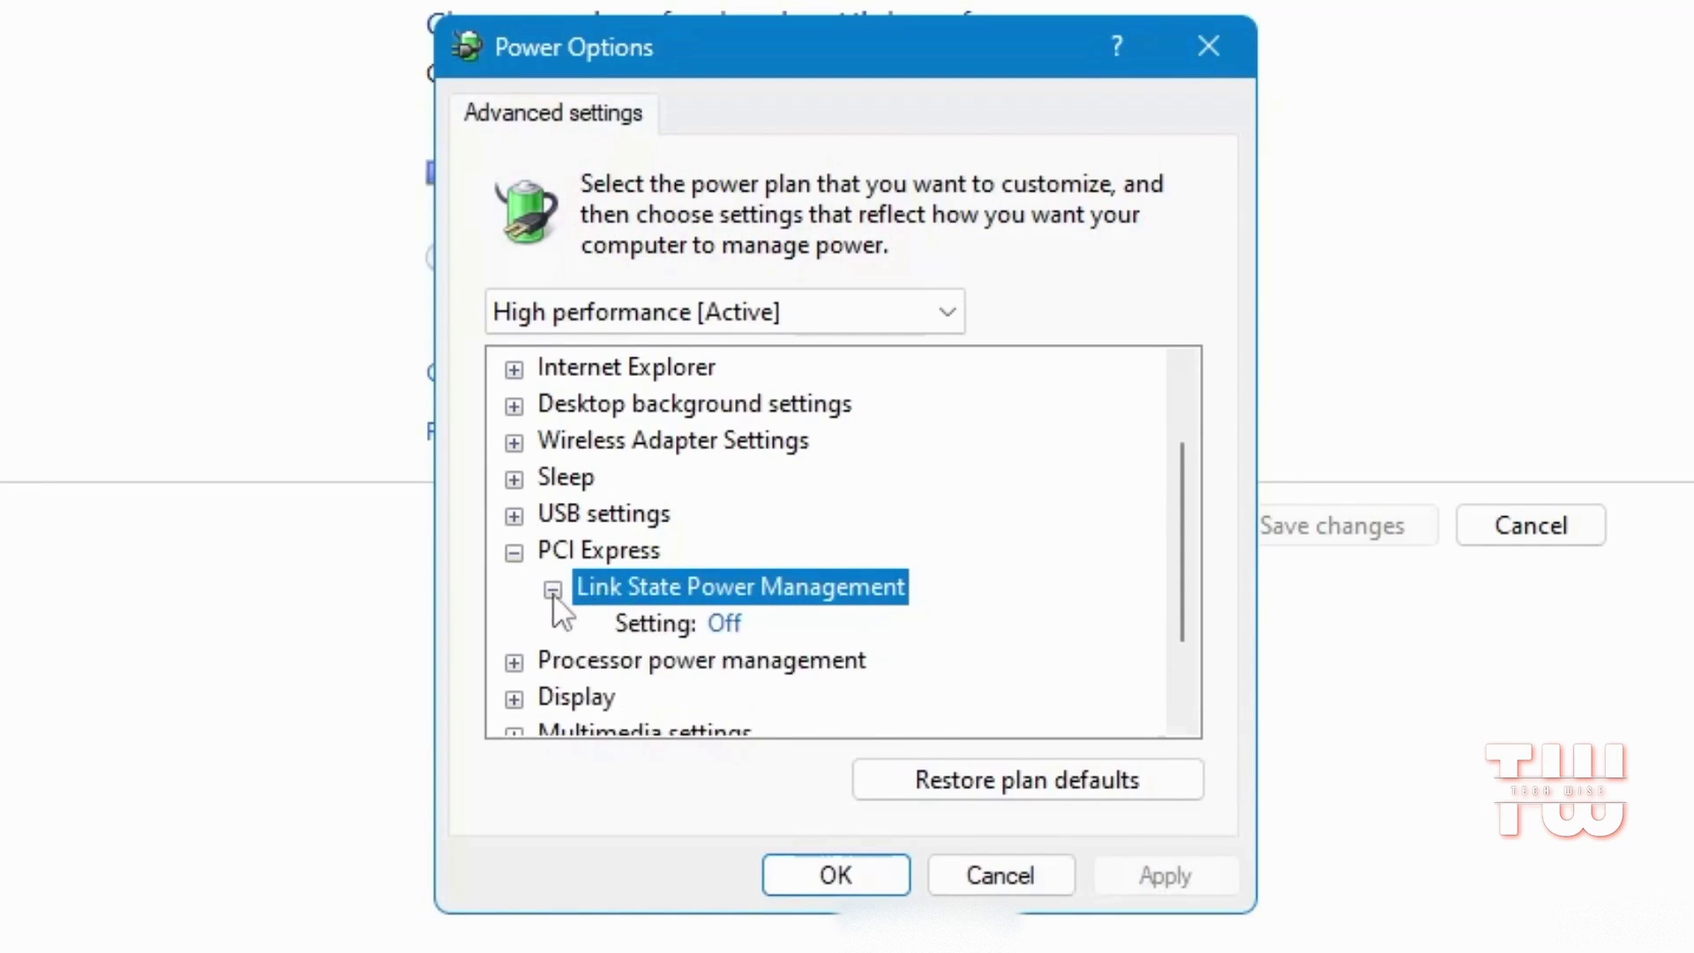
click(722, 621)
click(770, 626)
click(720, 658)
Step: Check processor states of minimum 0% and maximum 100%, then apply and save the settings
scroll(616, 642, down, 1)
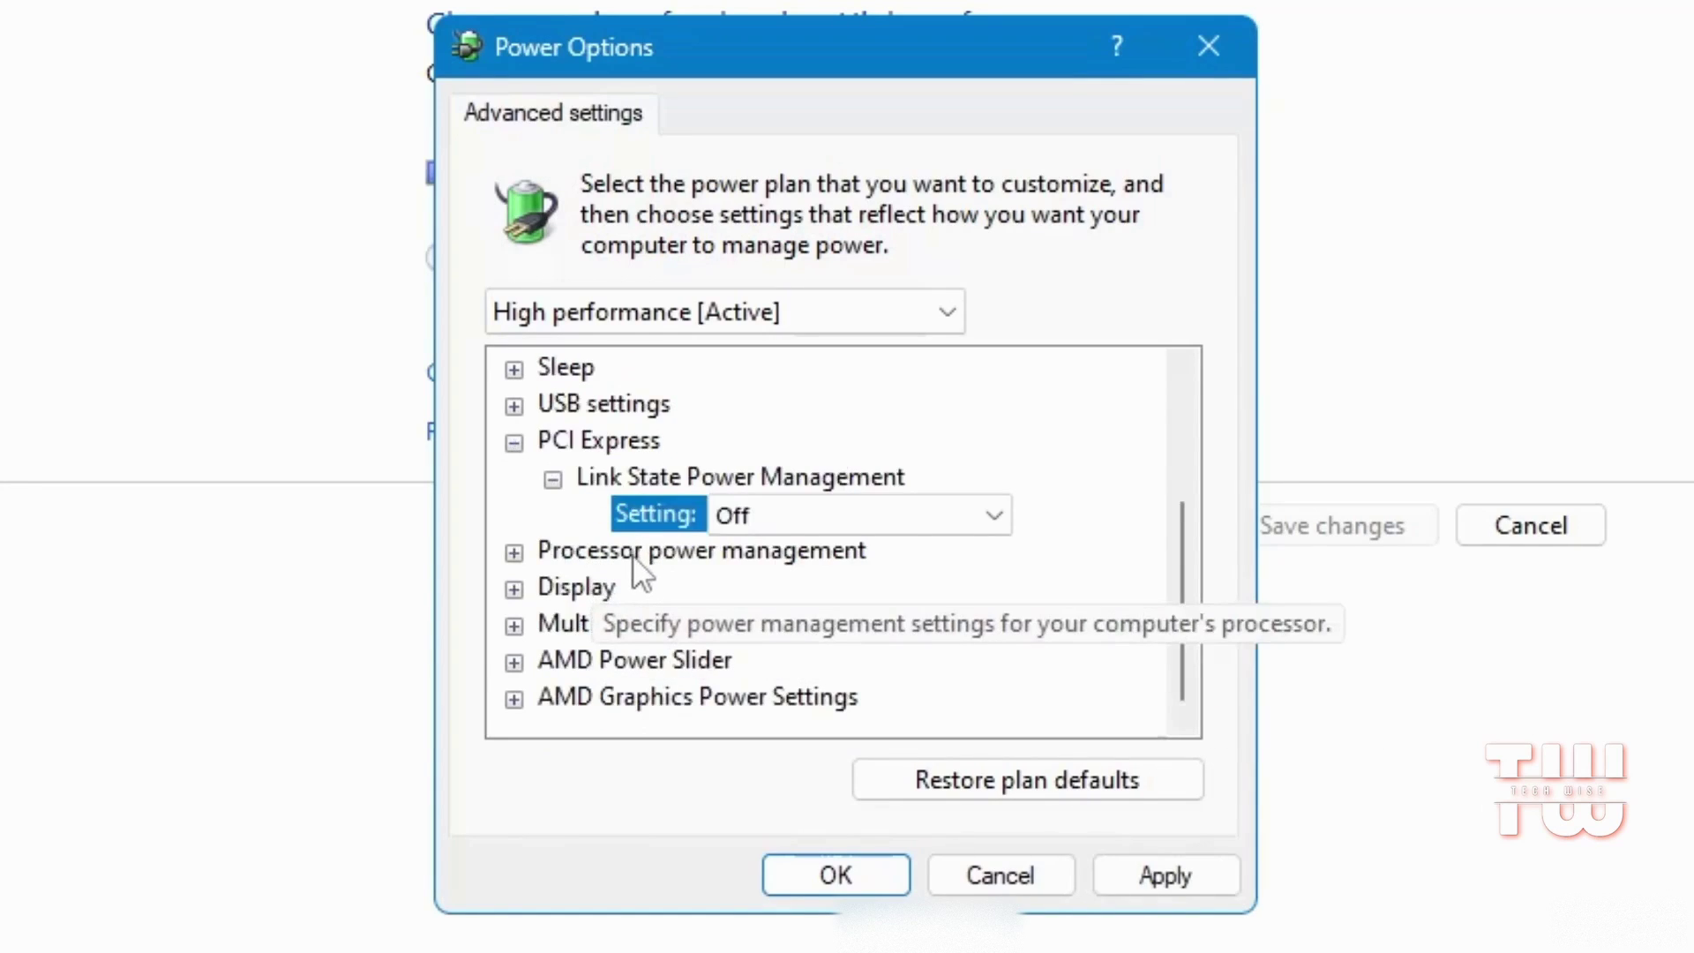
click(516, 553)
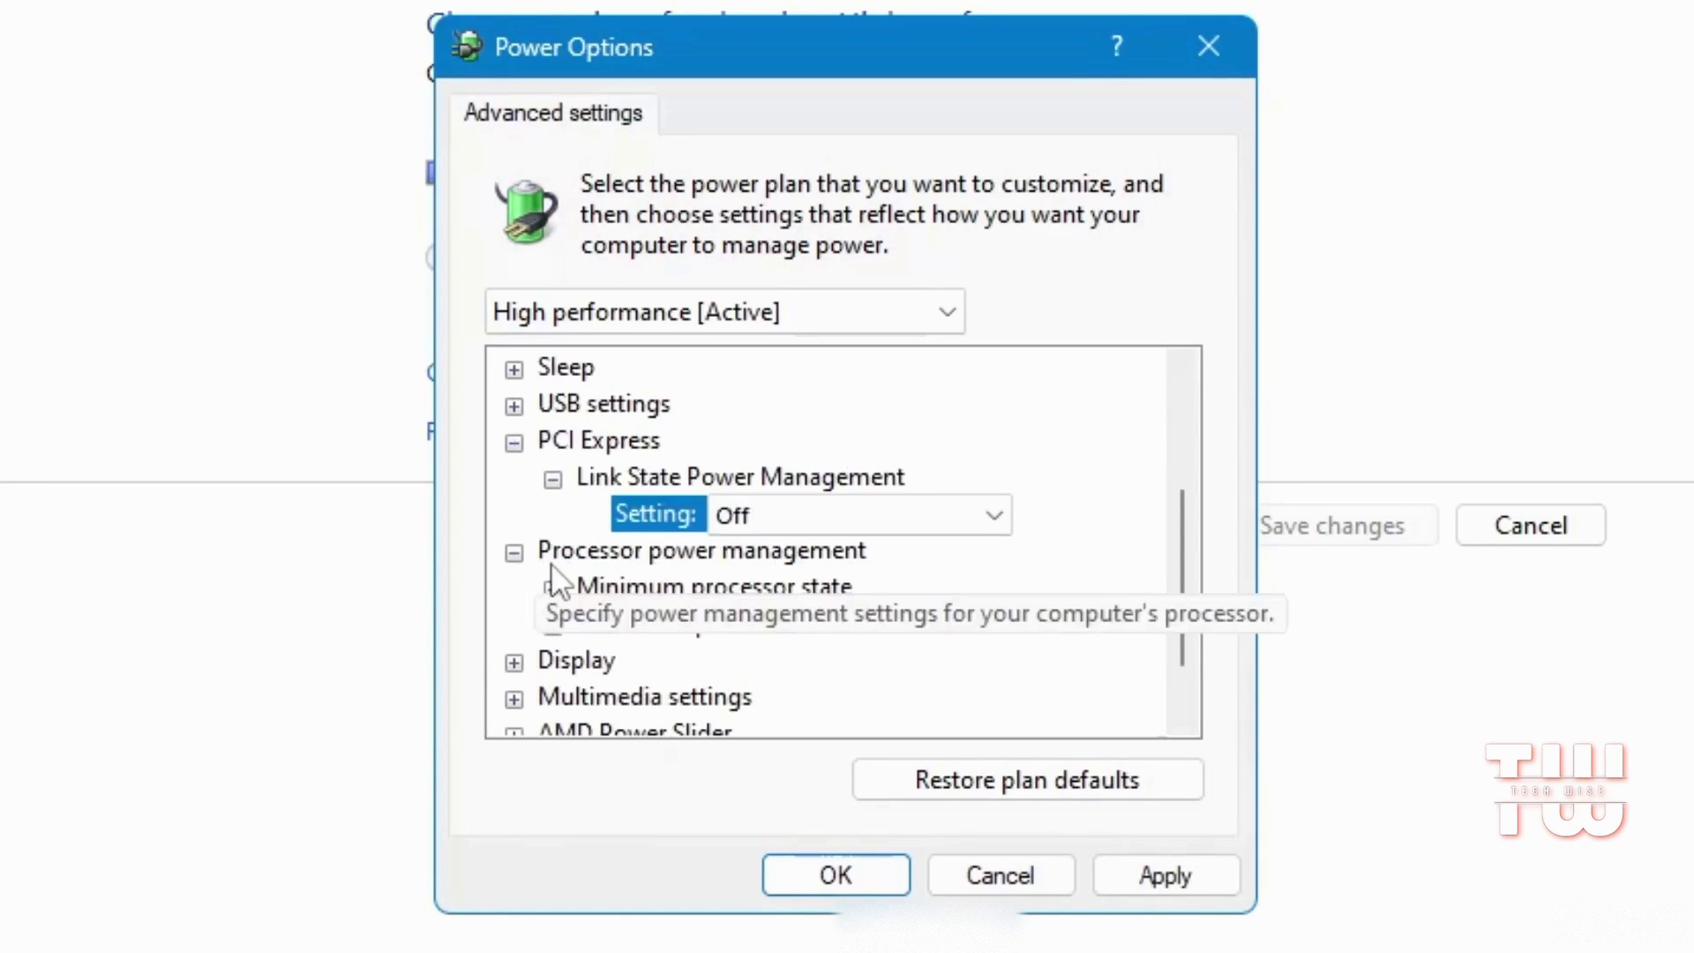
scroll(559, 568, down, 1)
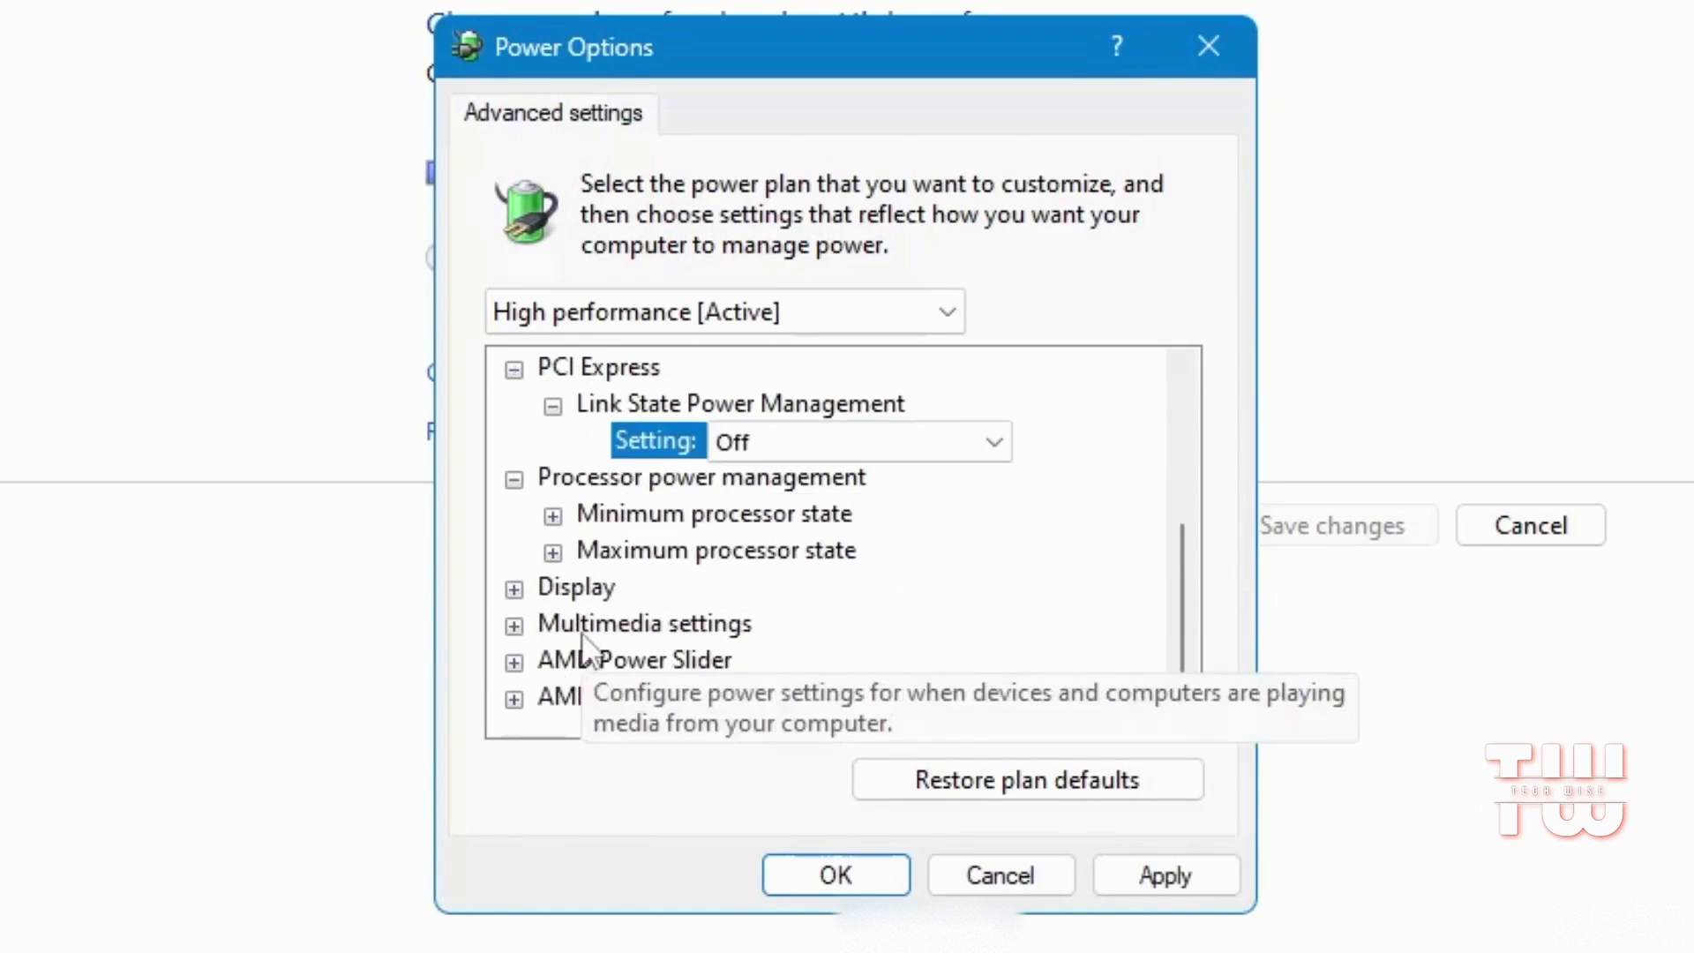
click(554, 517)
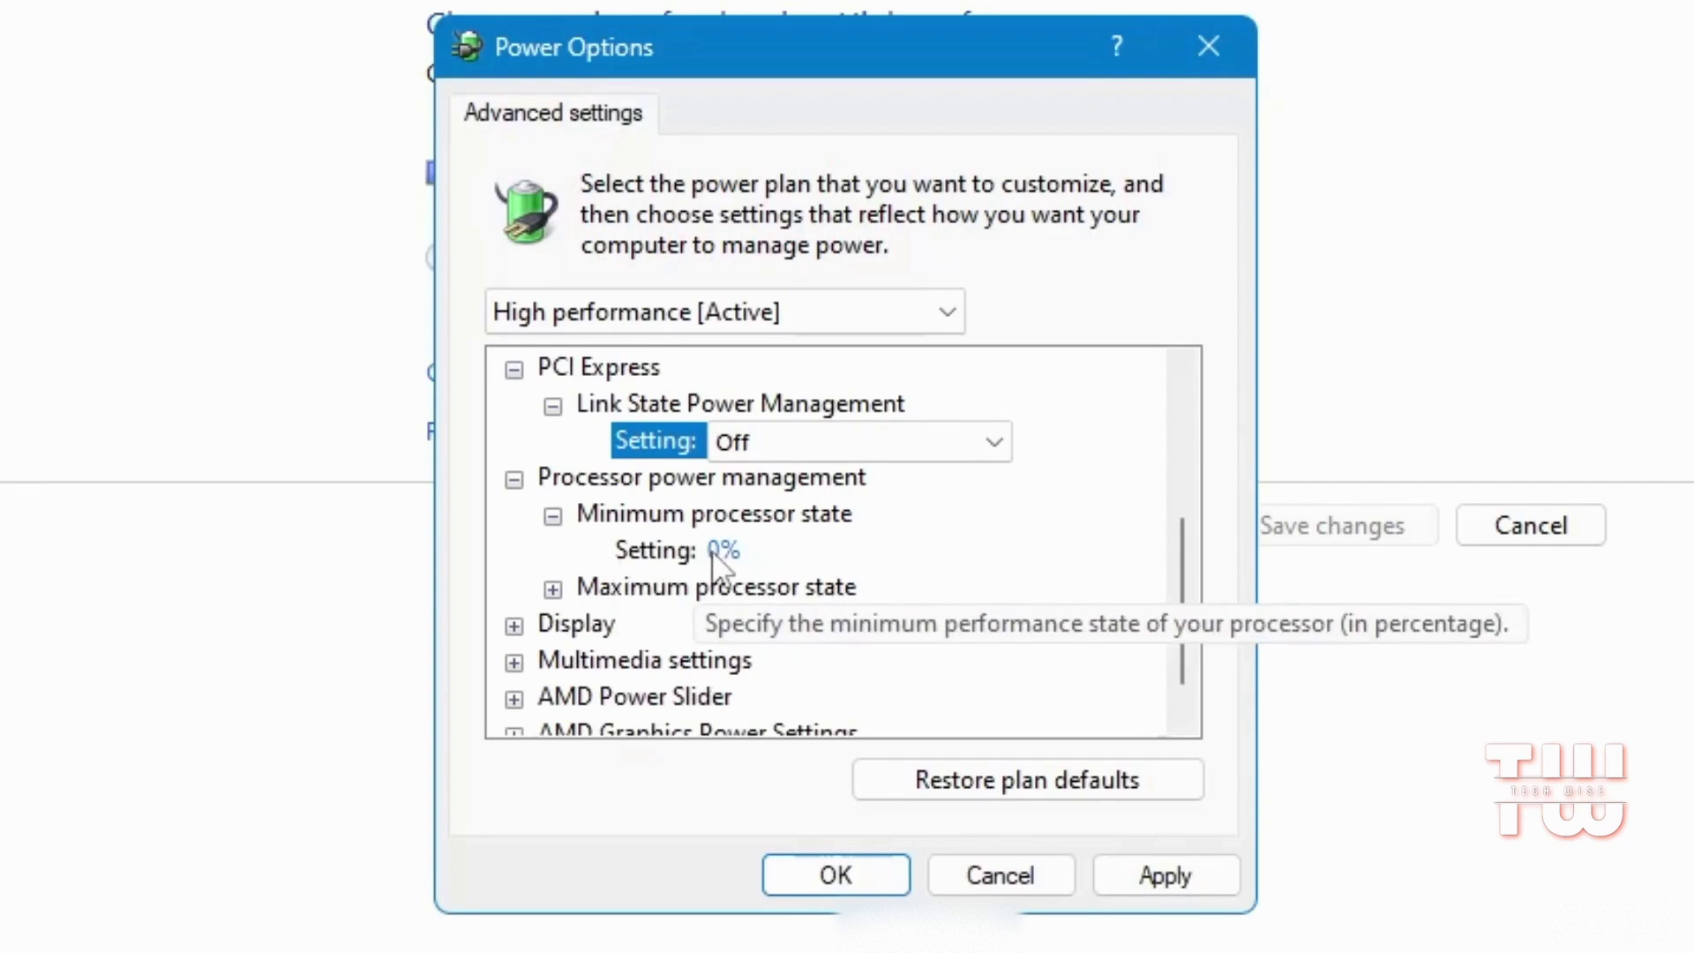
click(555, 590)
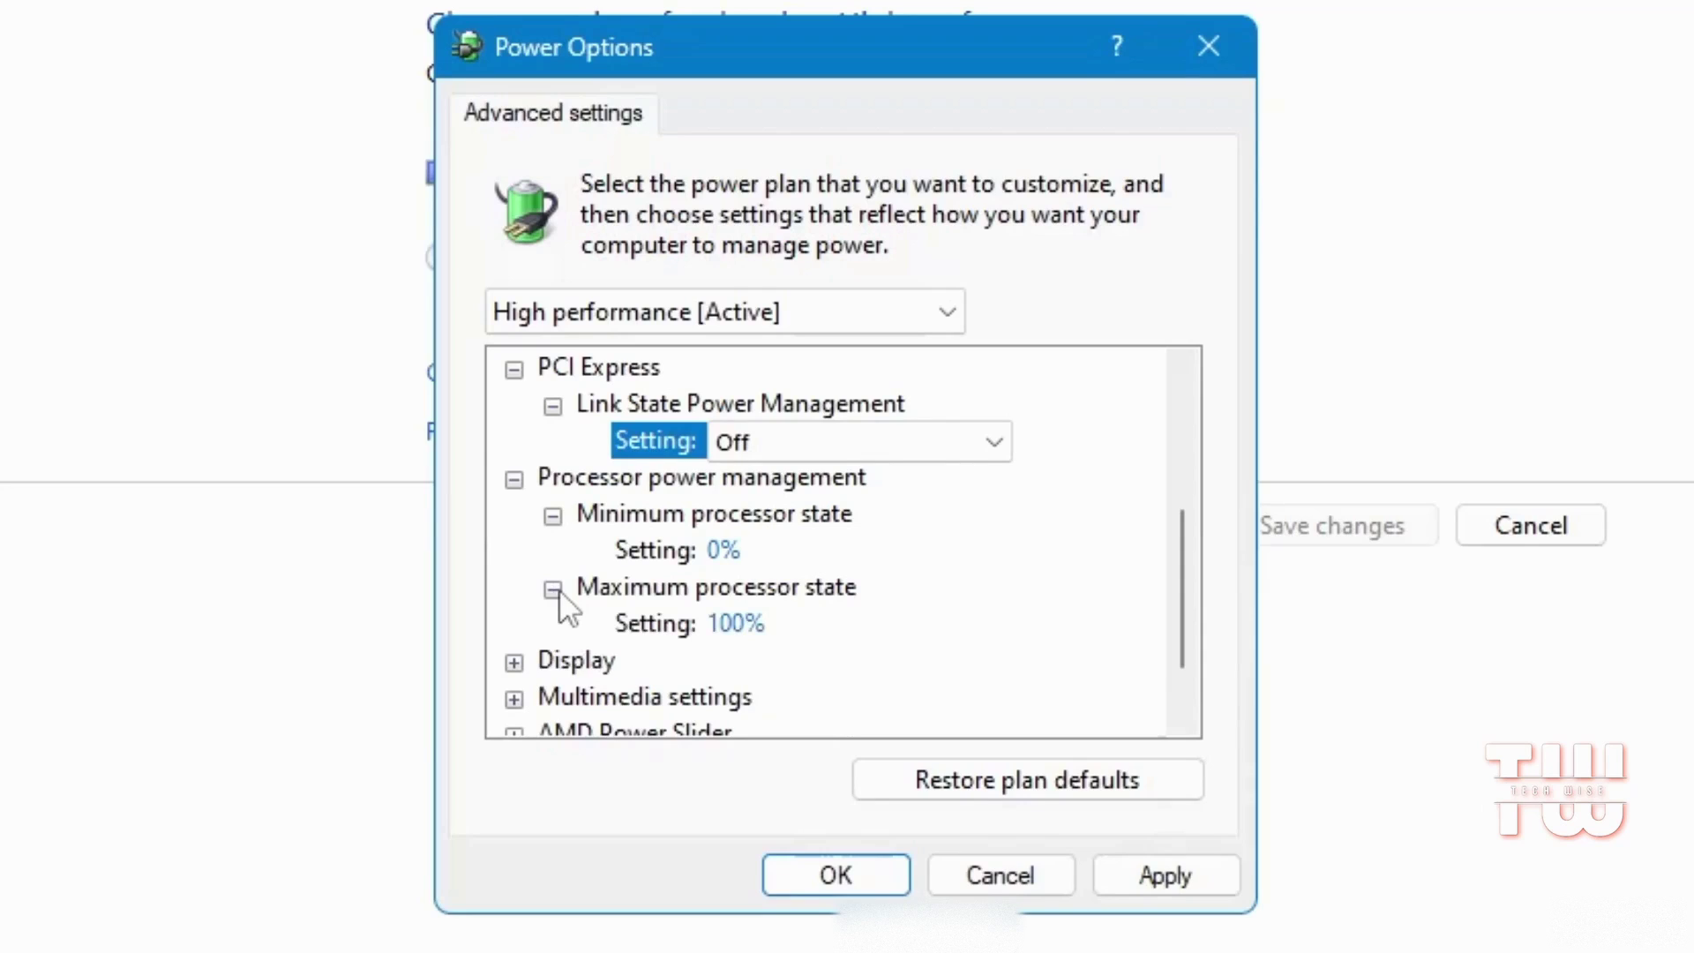
click(748, 628)
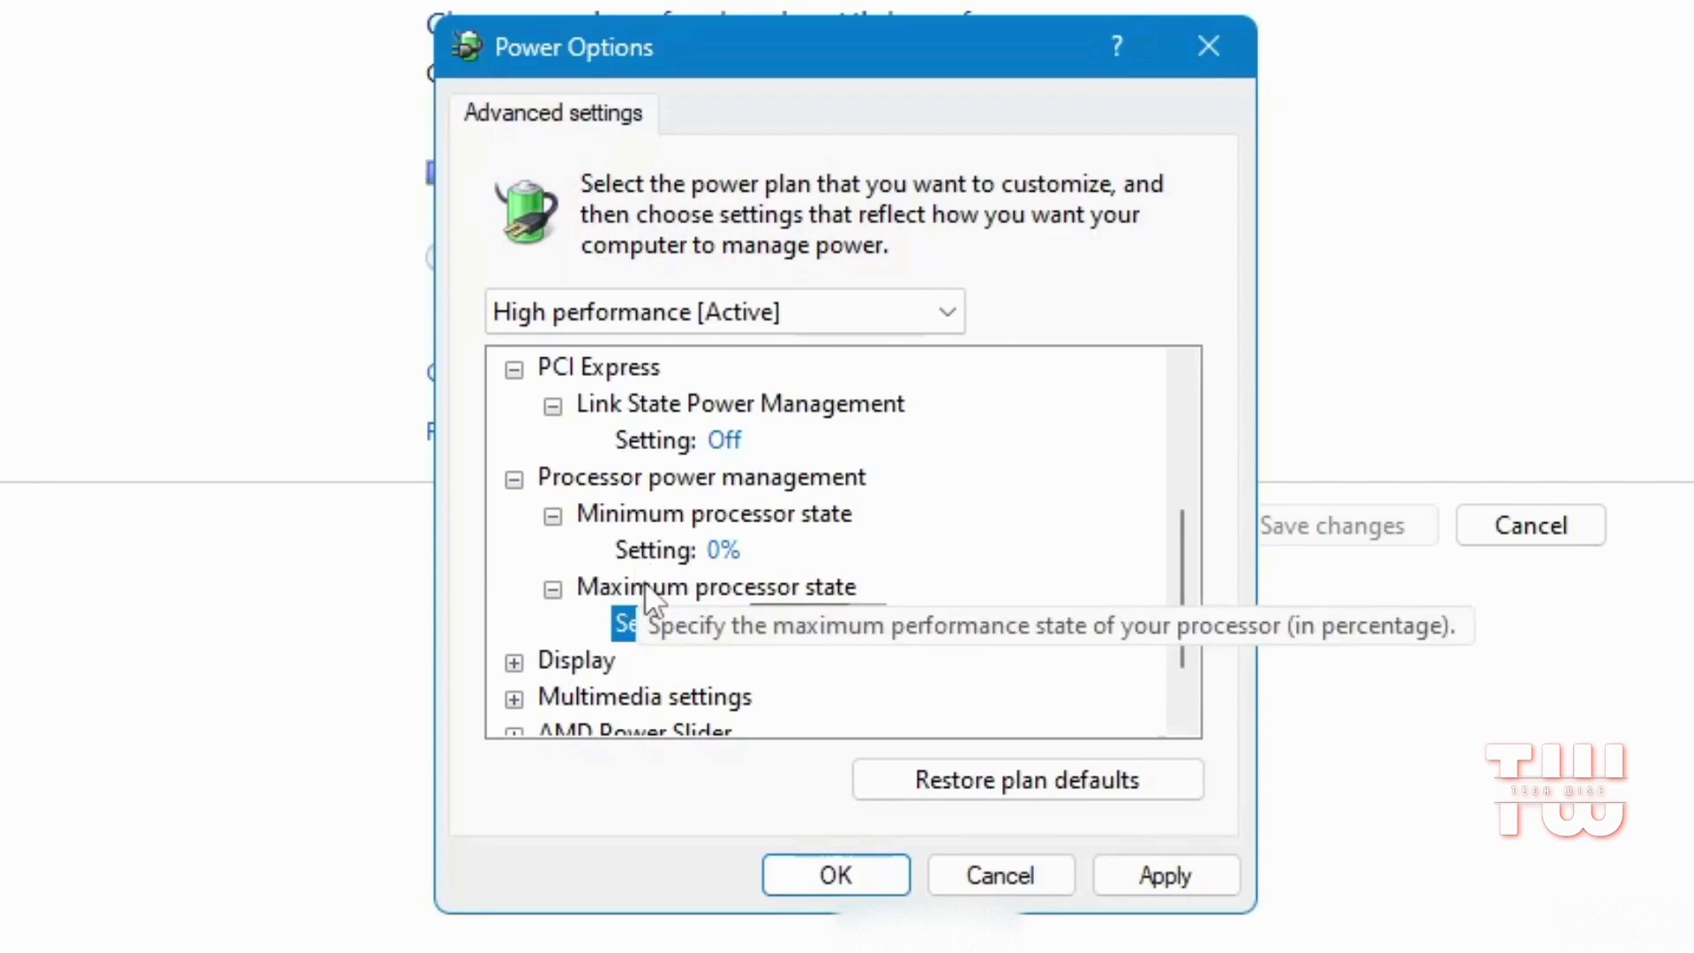
click(1146, 885)
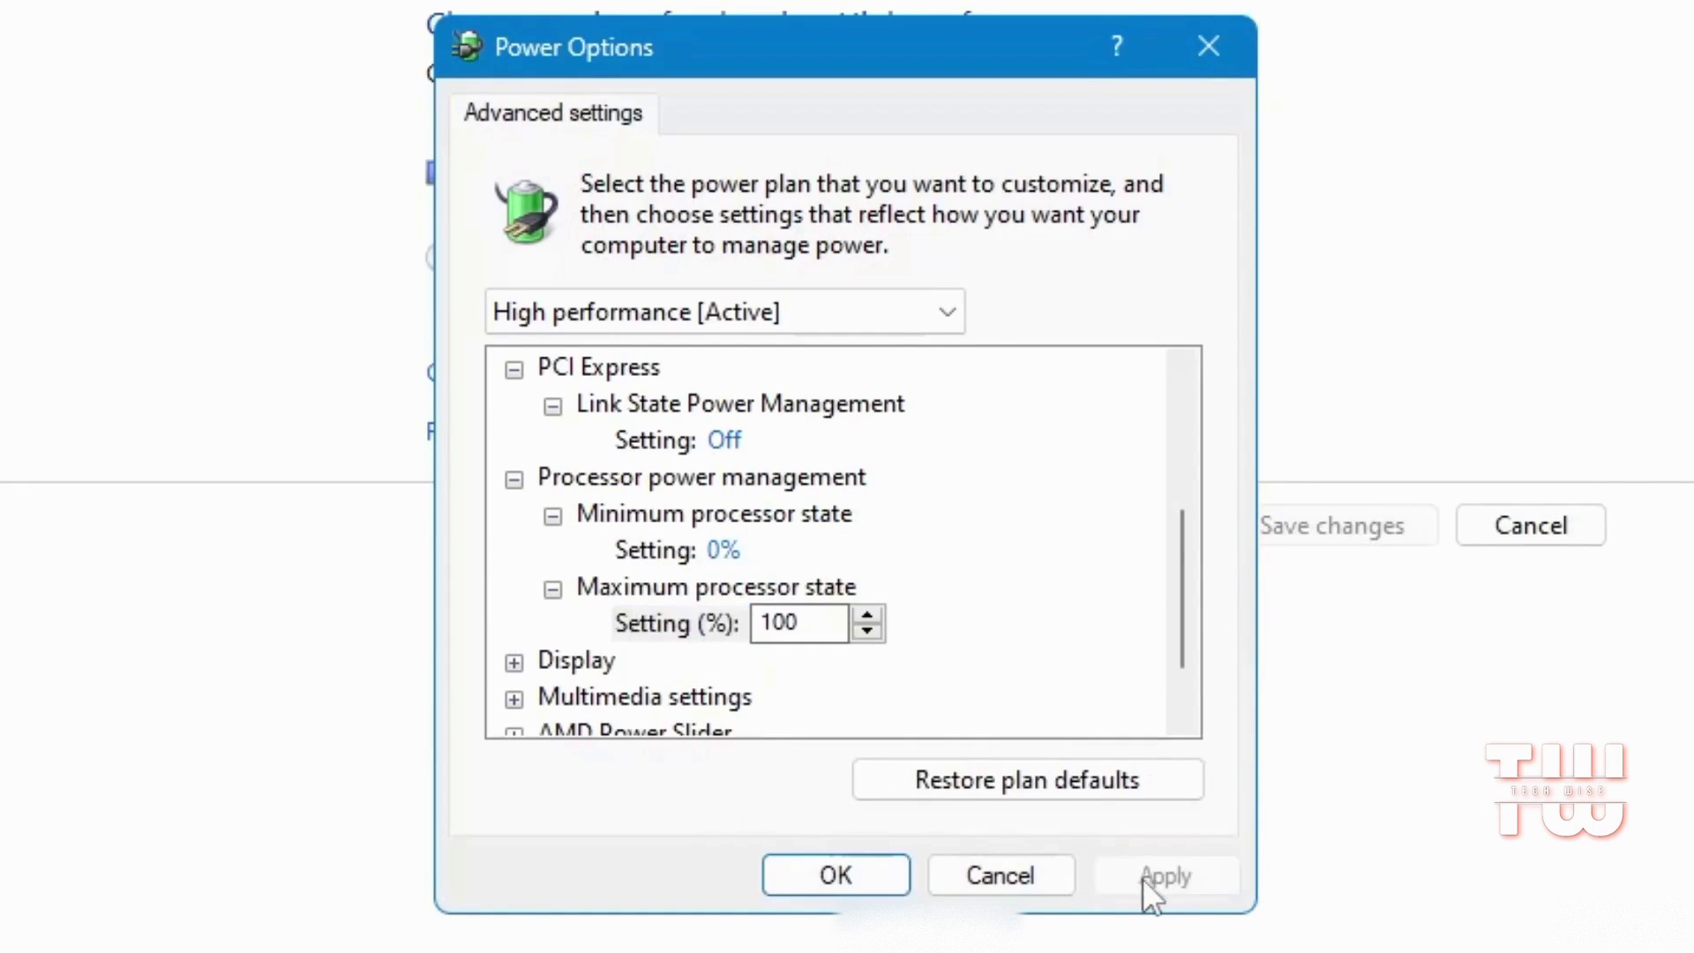
click(835, 875)
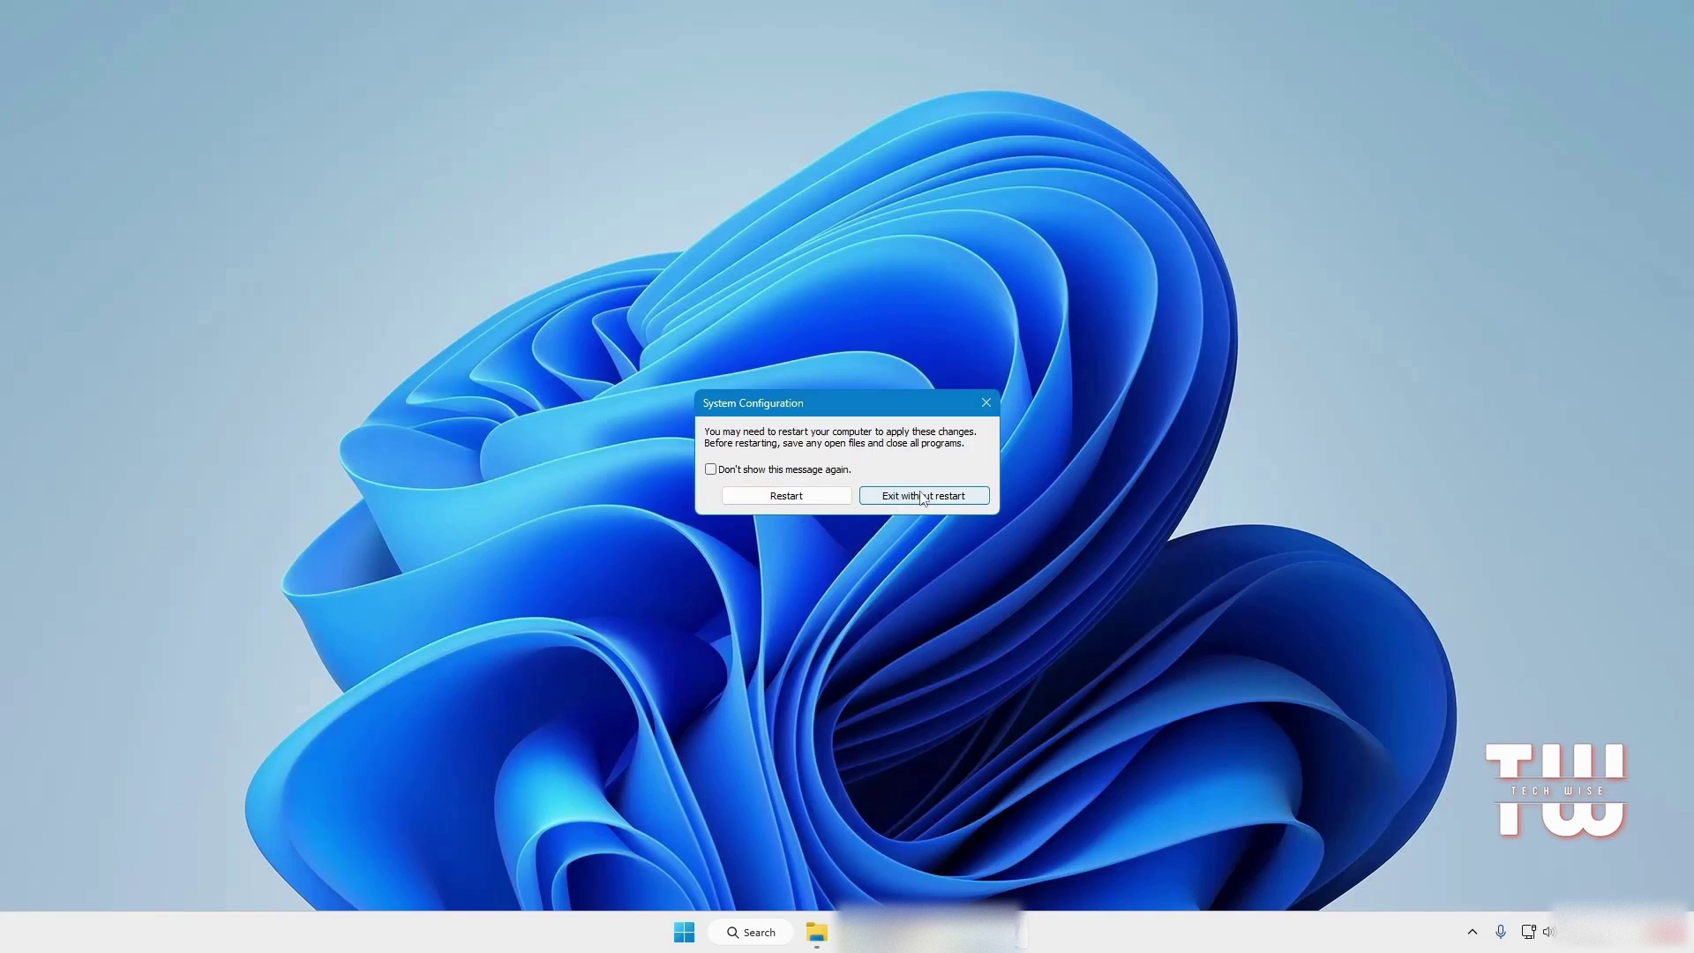
Step: Exit System Configuration without restarting and open the Group Policy editor by searching 'gped'
click(922, 498)
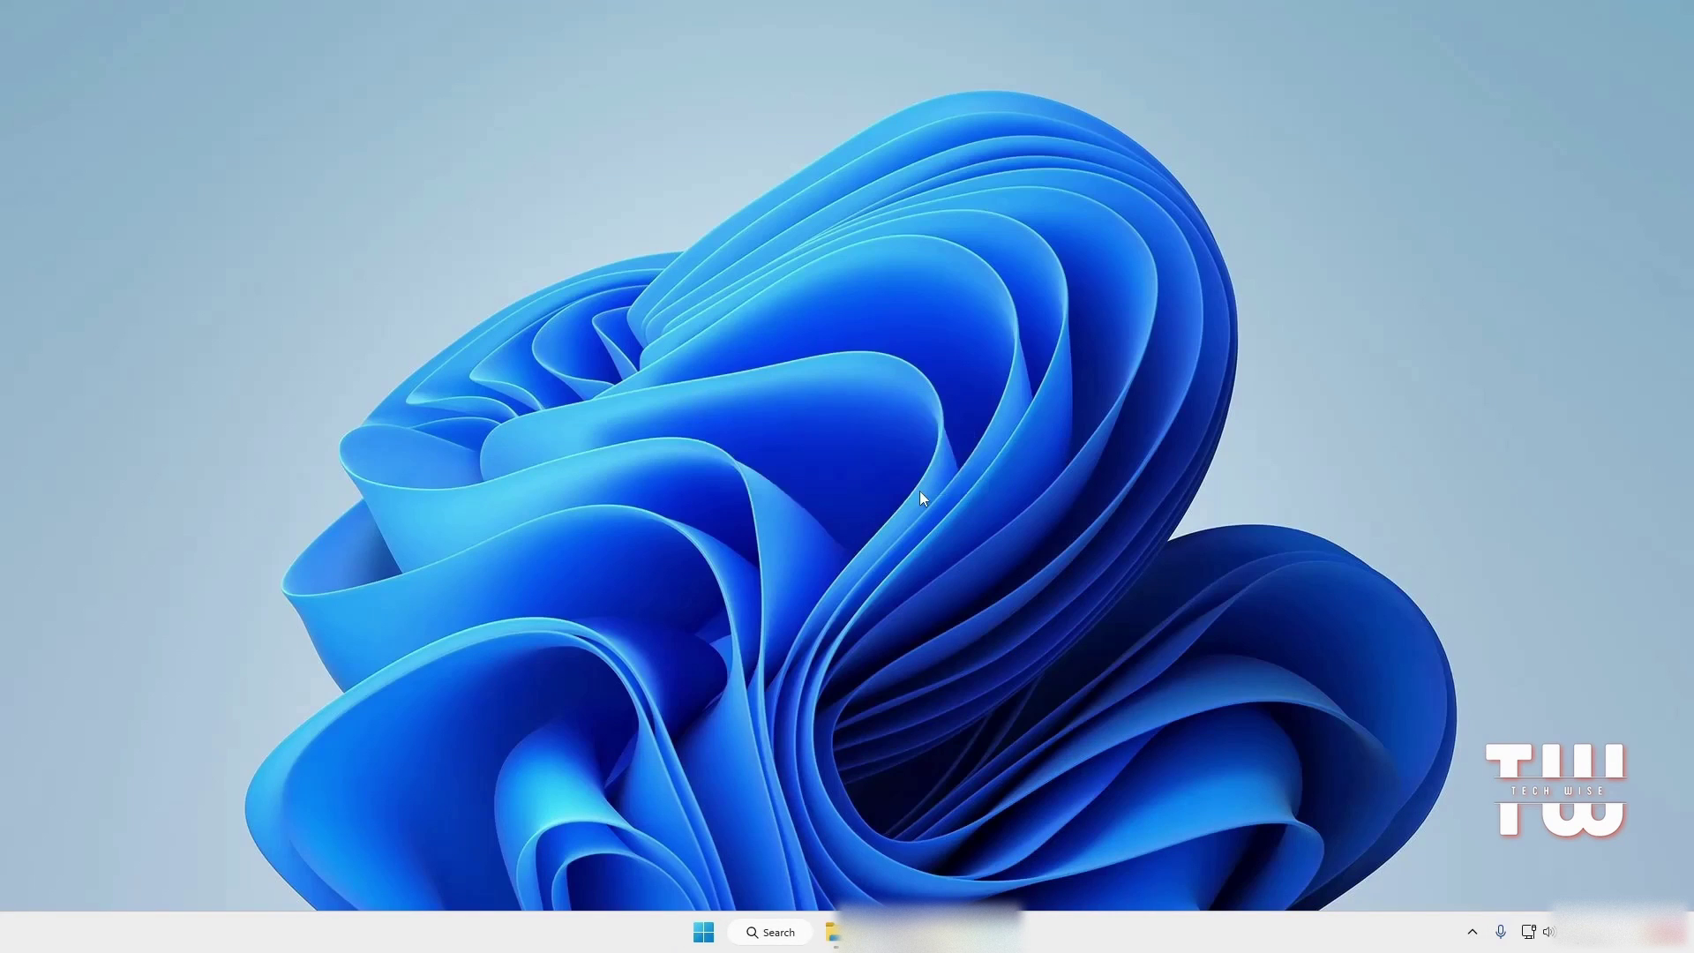
click(773, 934)
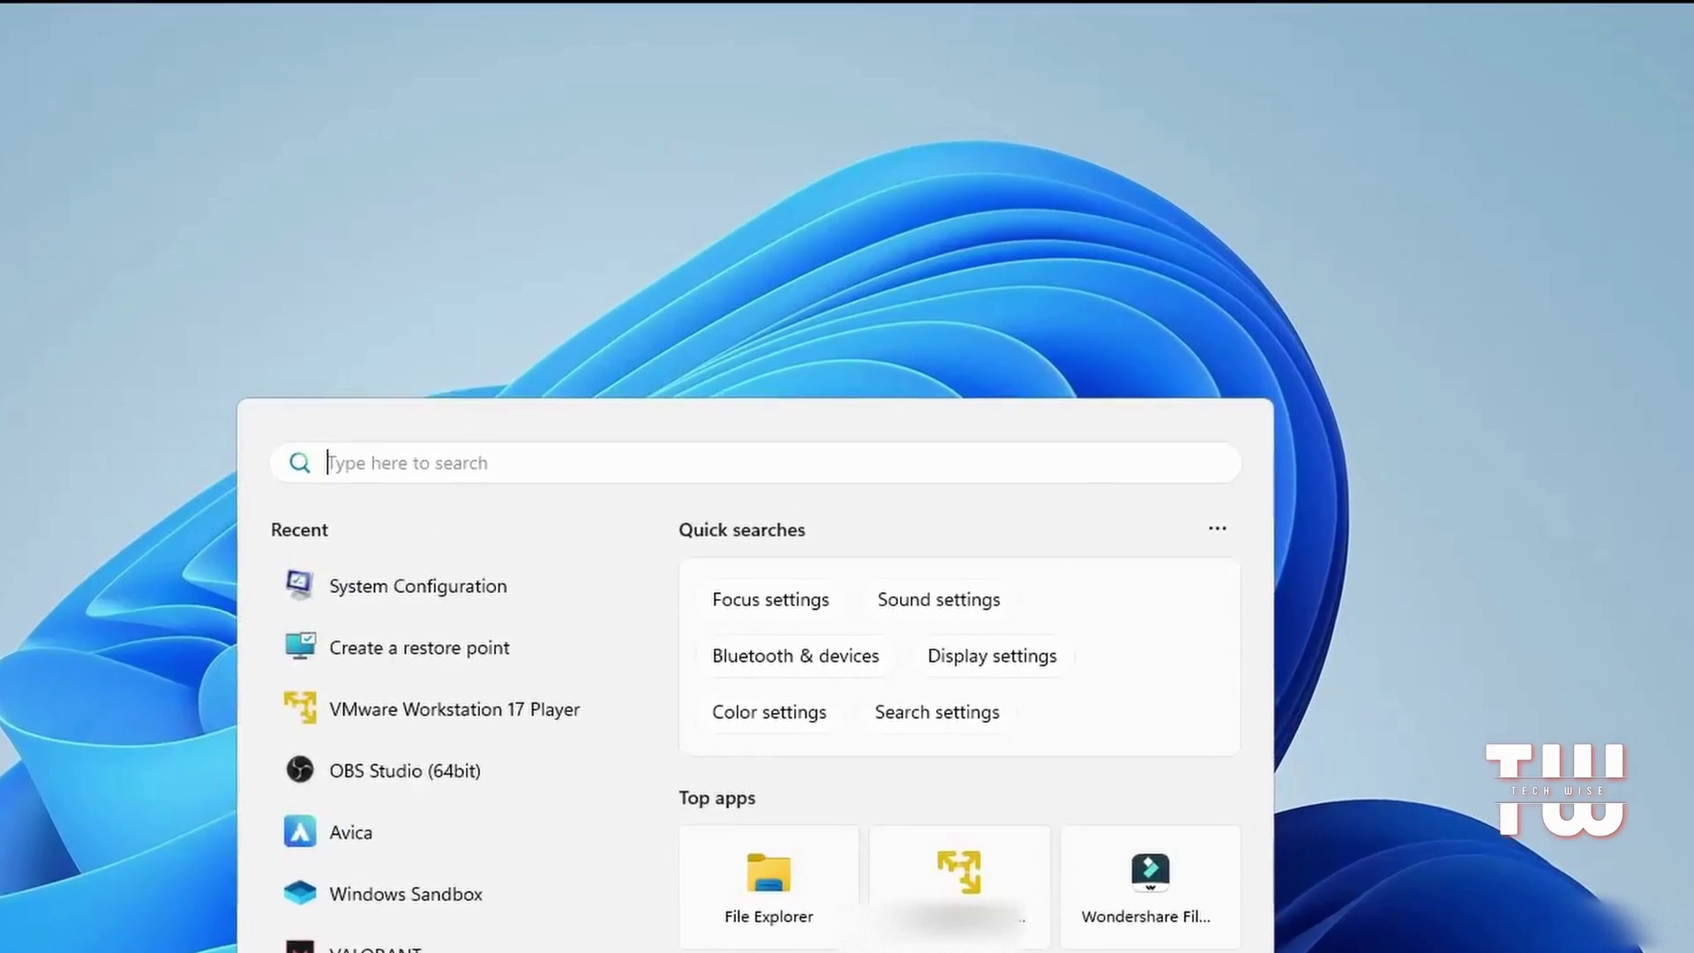
text(gpedit)
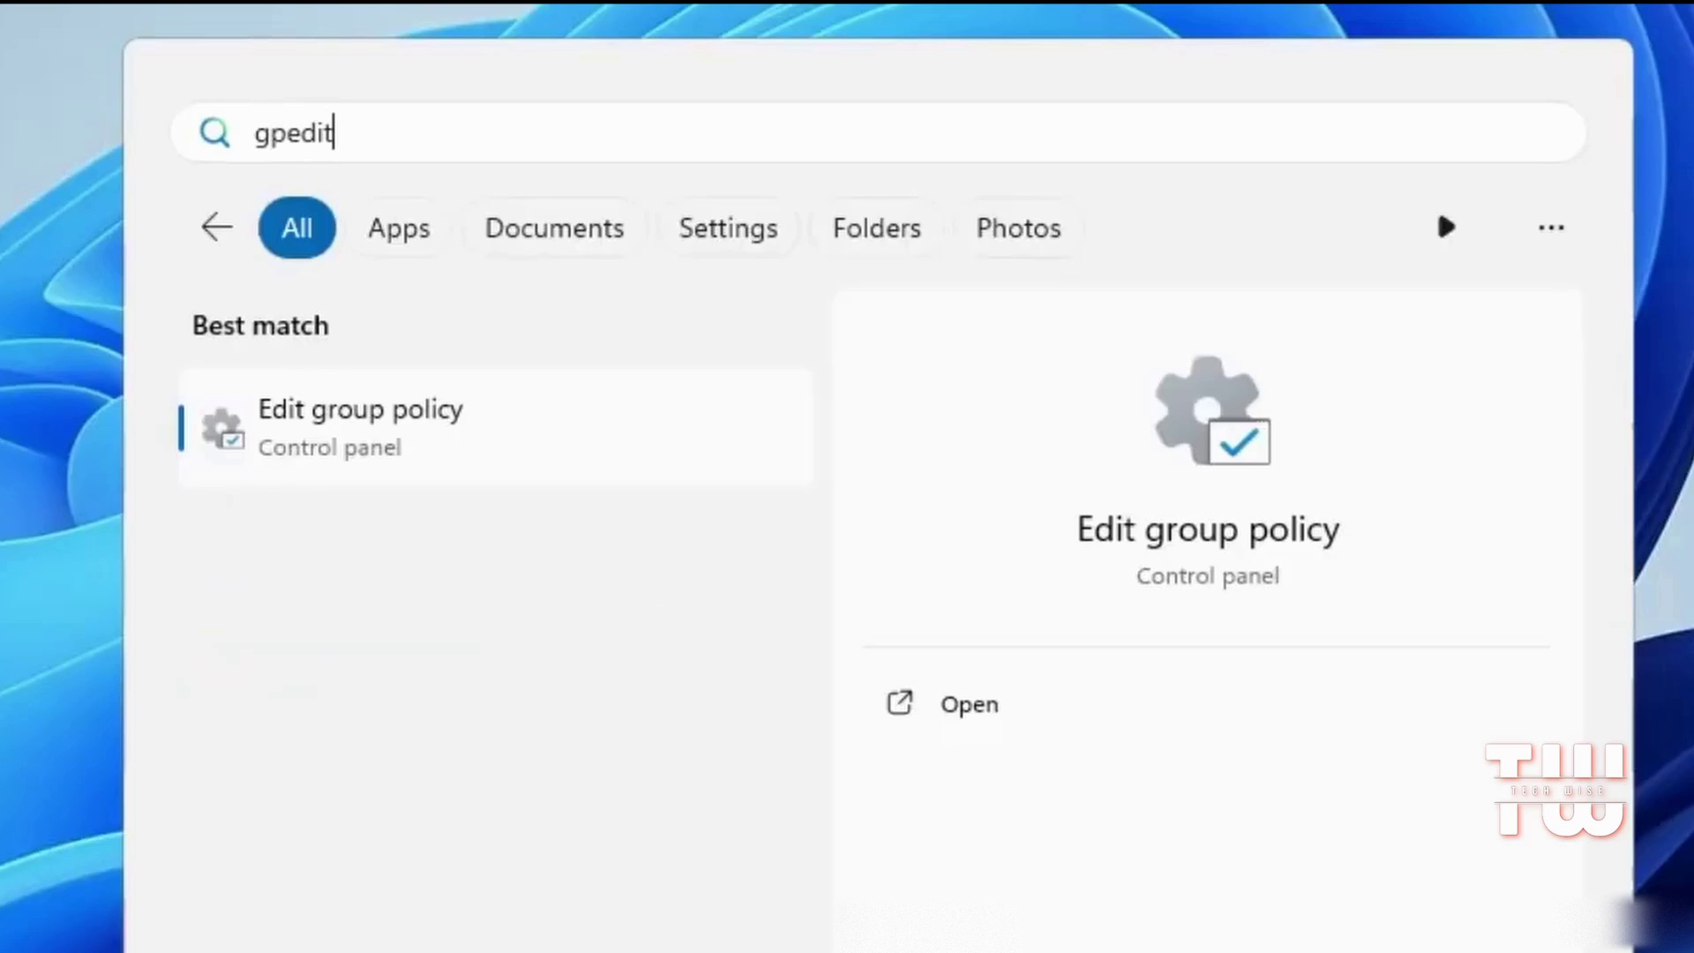
click(409, 467)
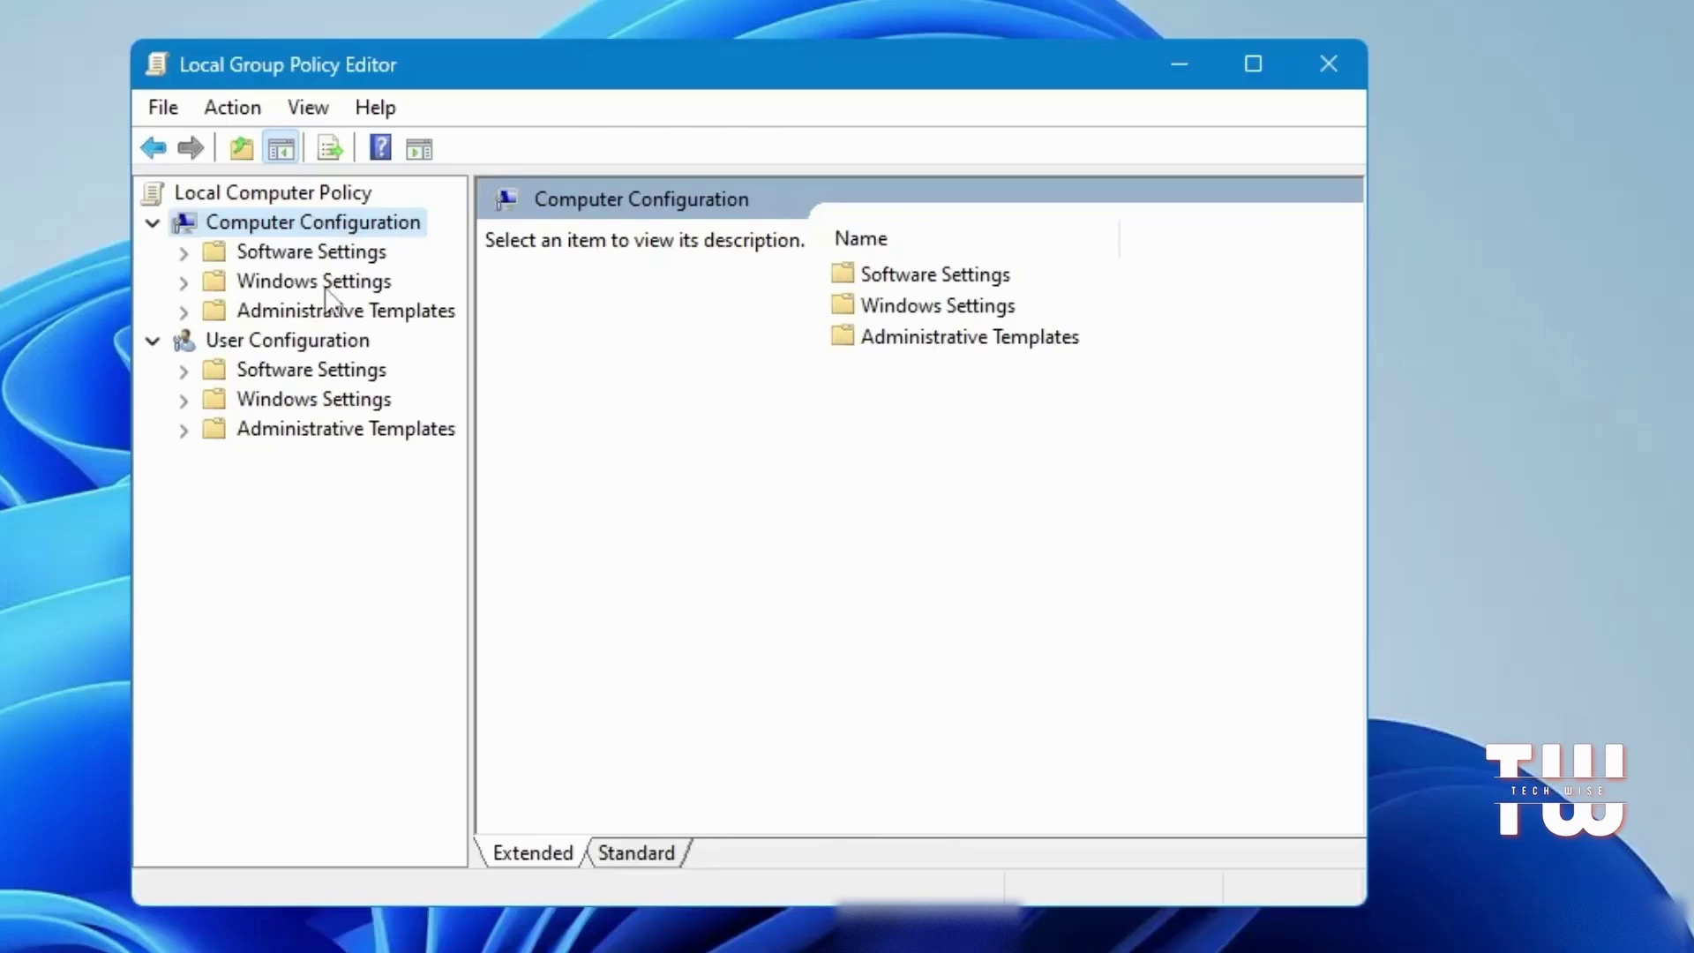
Step: Navigate to Administrative Templates > System > Power Management > Power Throttling Settings
double_click(325, 312)
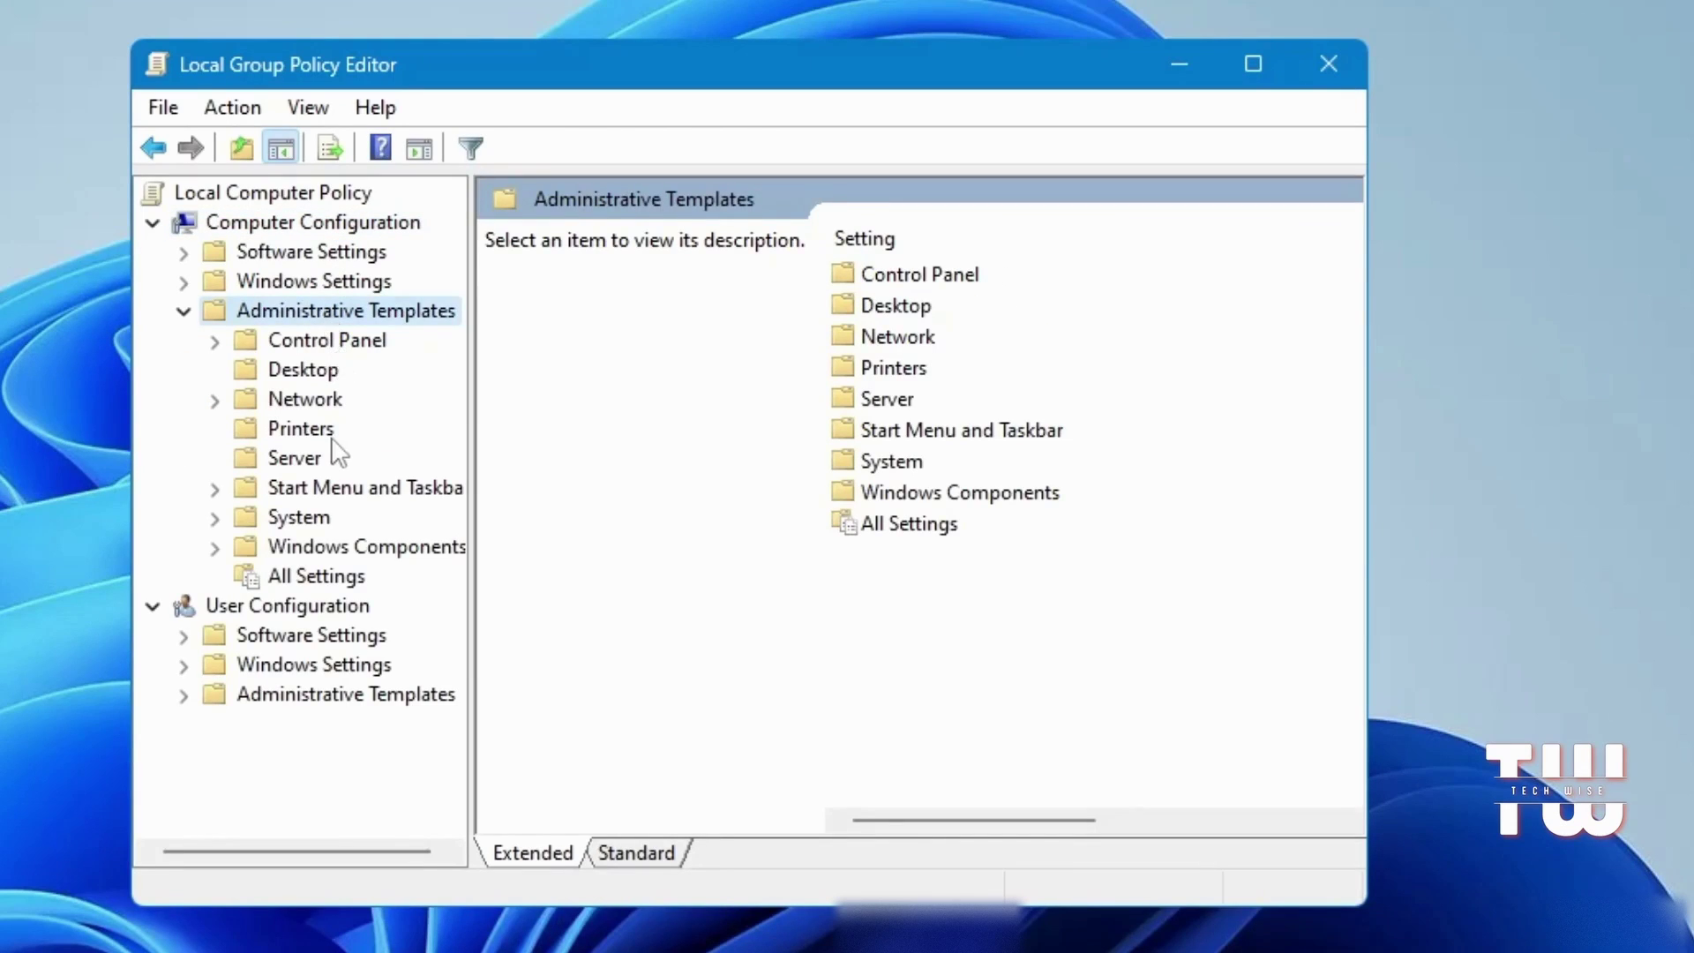
click(295, 521)
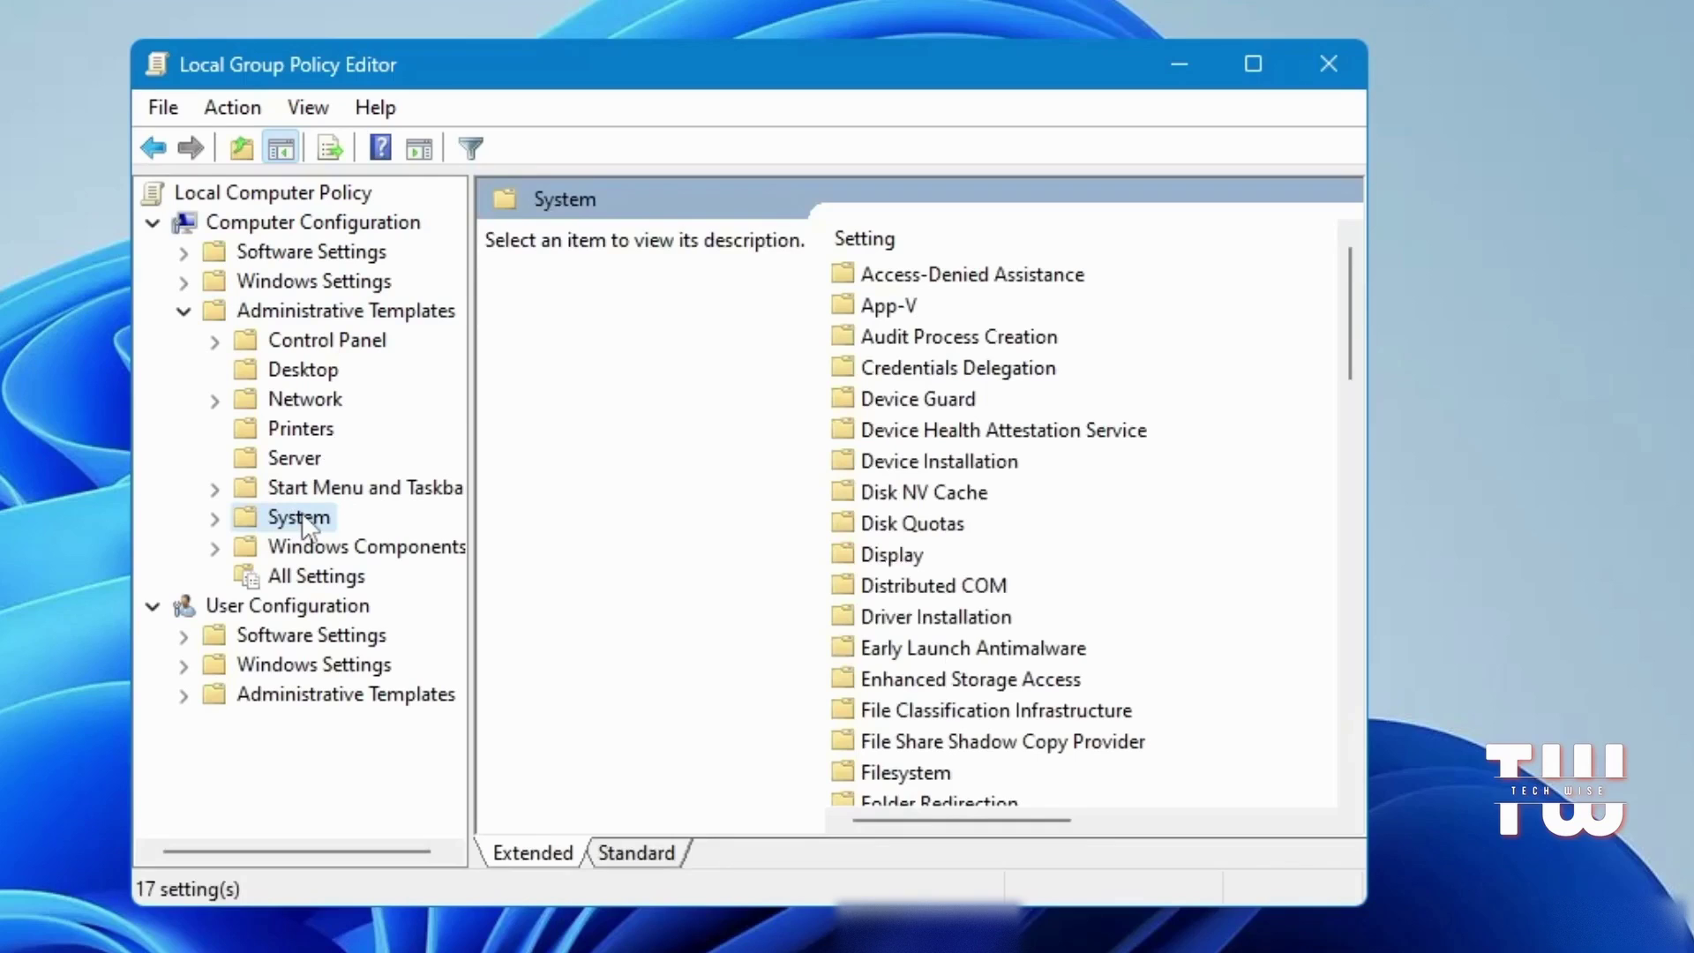
double_click(302, 521)
click(352, 488)
key(p)
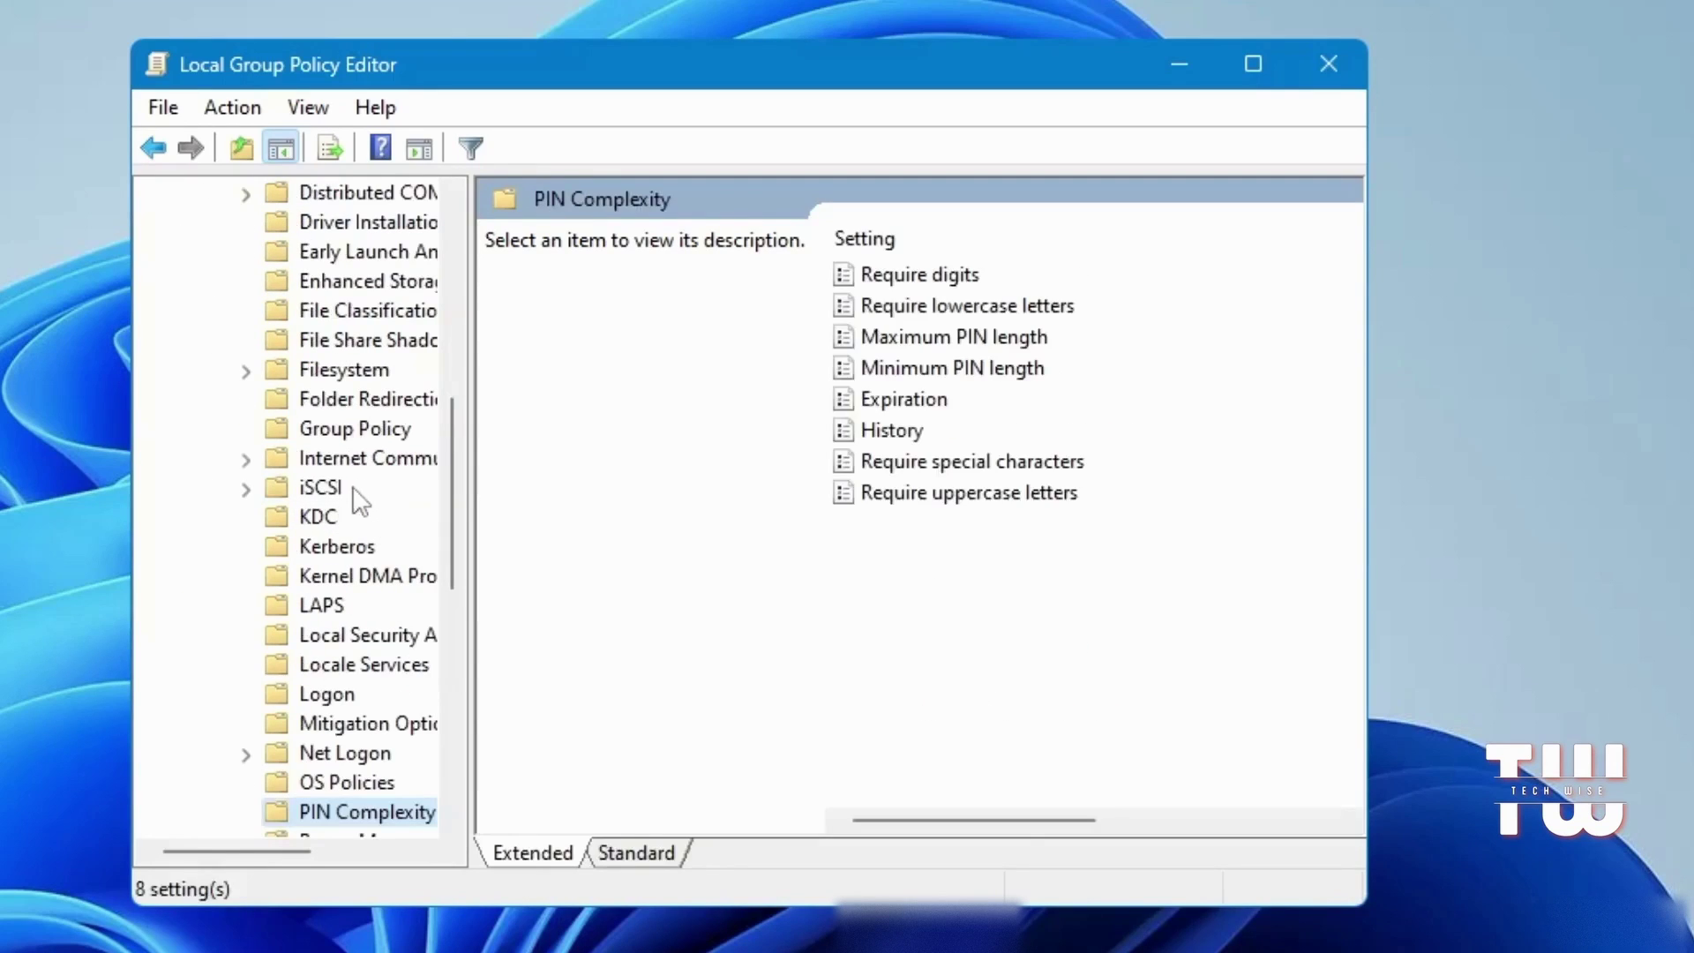
scroll(353, 494, down, 2)
scroll(360, 501, down, 1)
drag(268, 850, 312, 851)
click(294, 581)
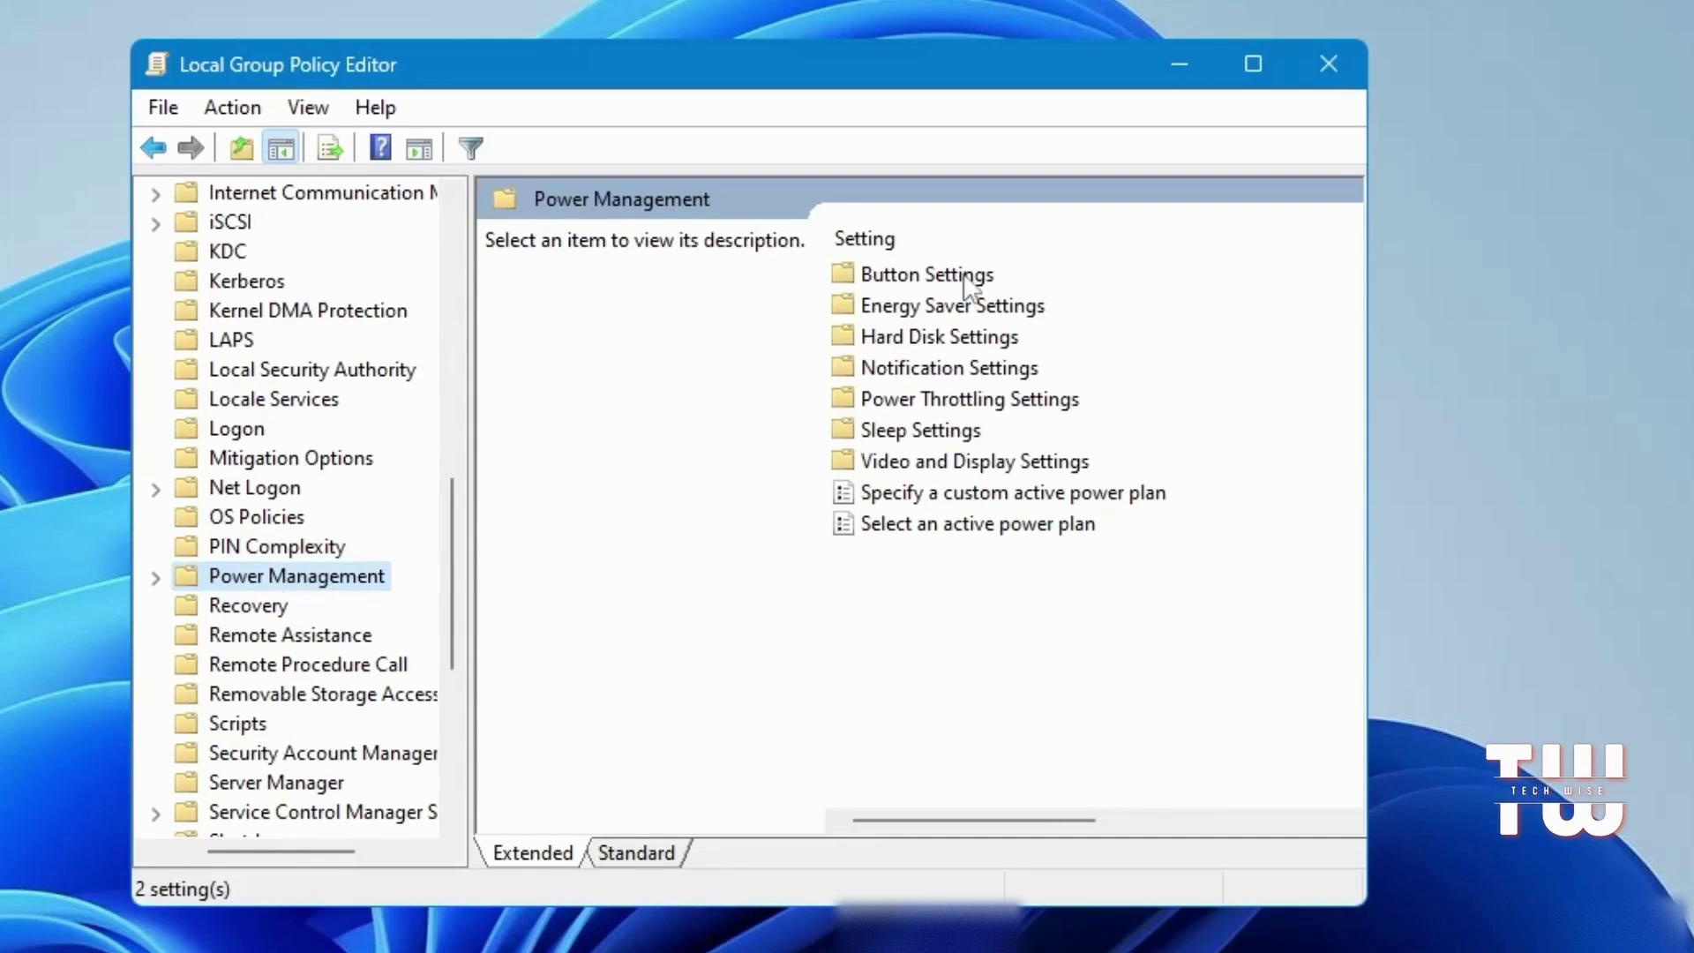
click(923, 404)
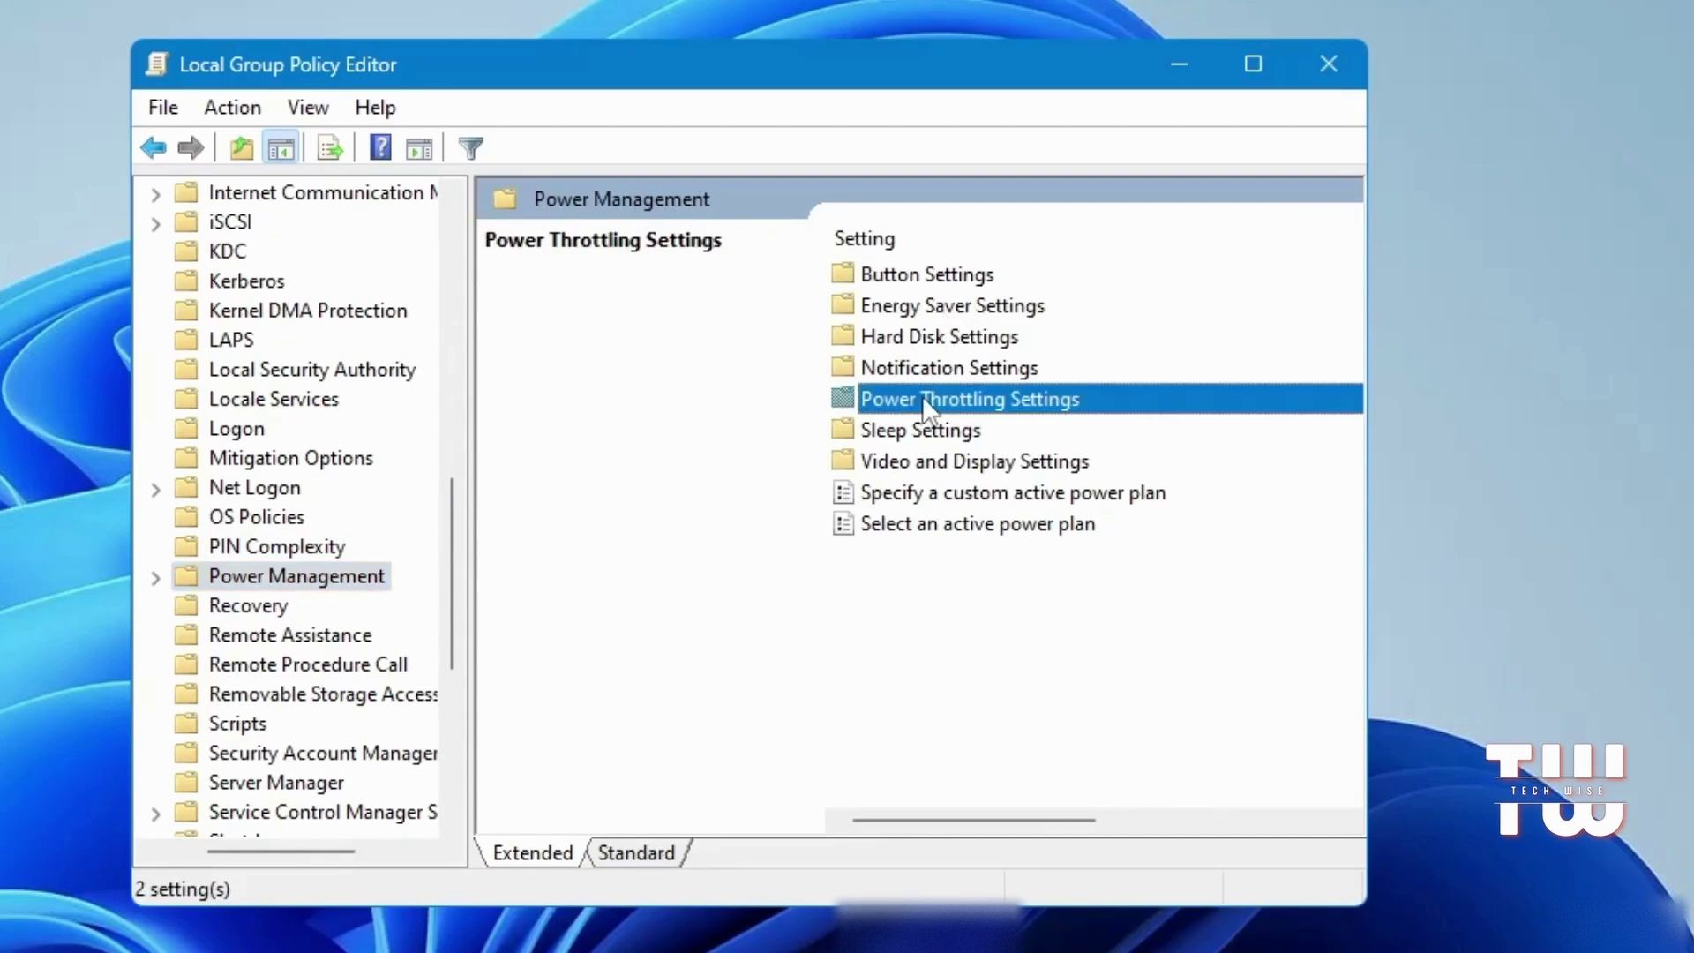
double_click(1040, 399)
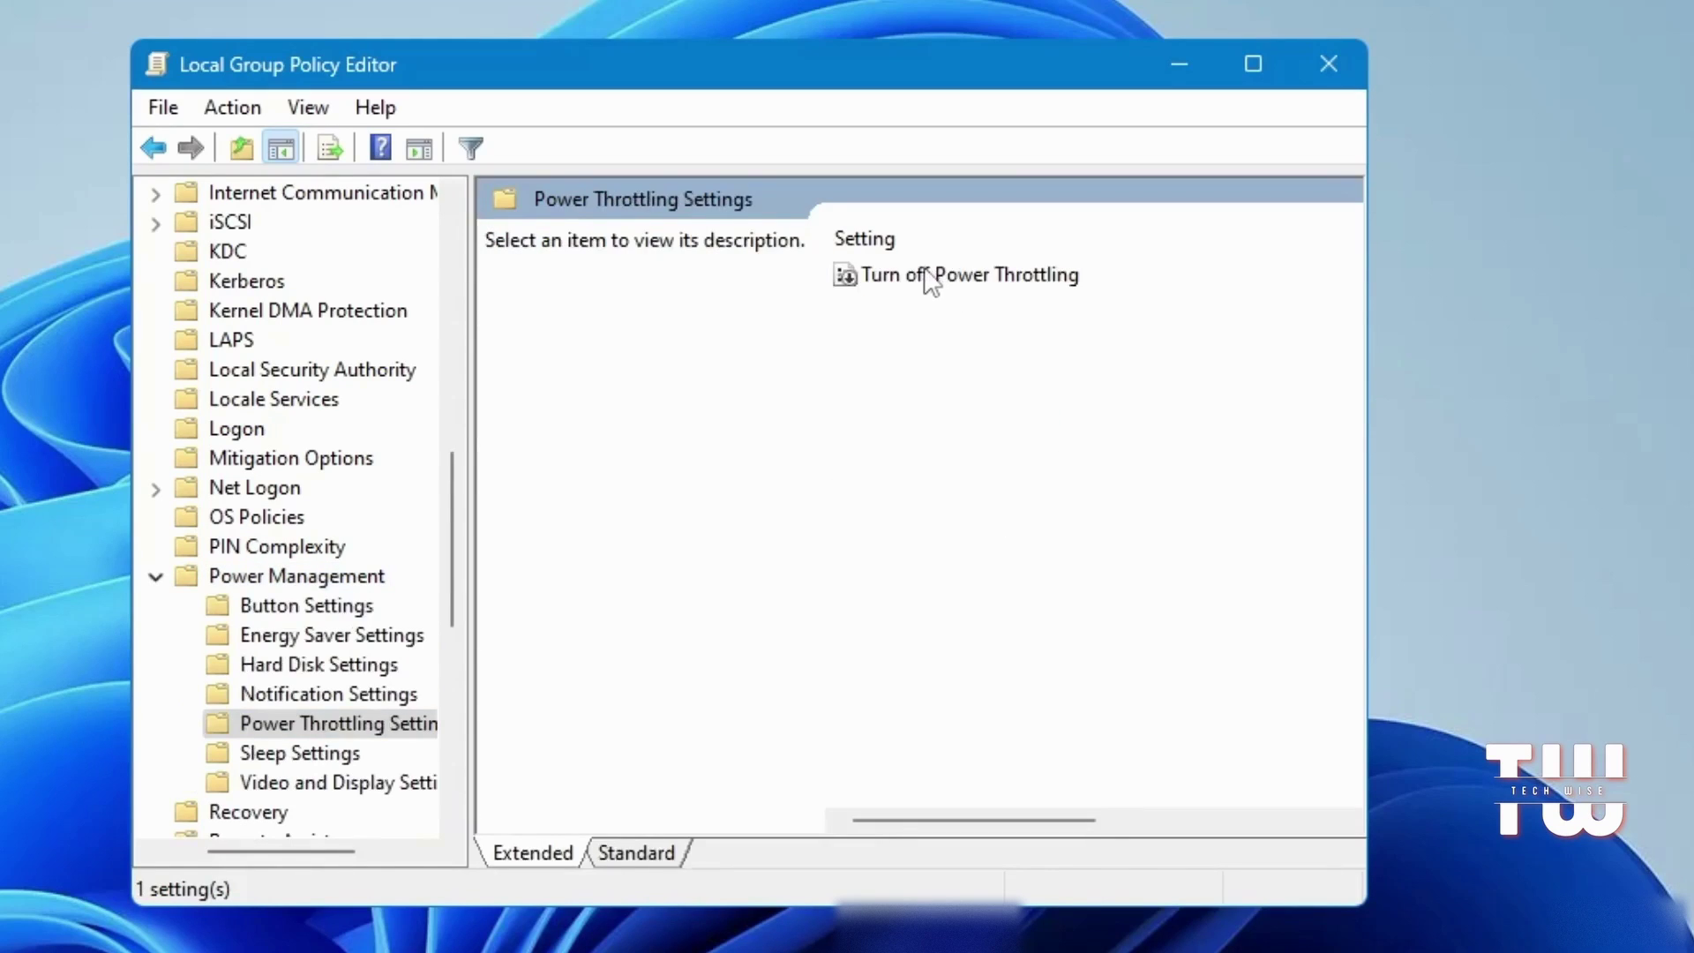
Step: Set Turn off Power Throttling to Enabled and close the Group Policy editor
click(1004, 293)
double_click(995, 281)
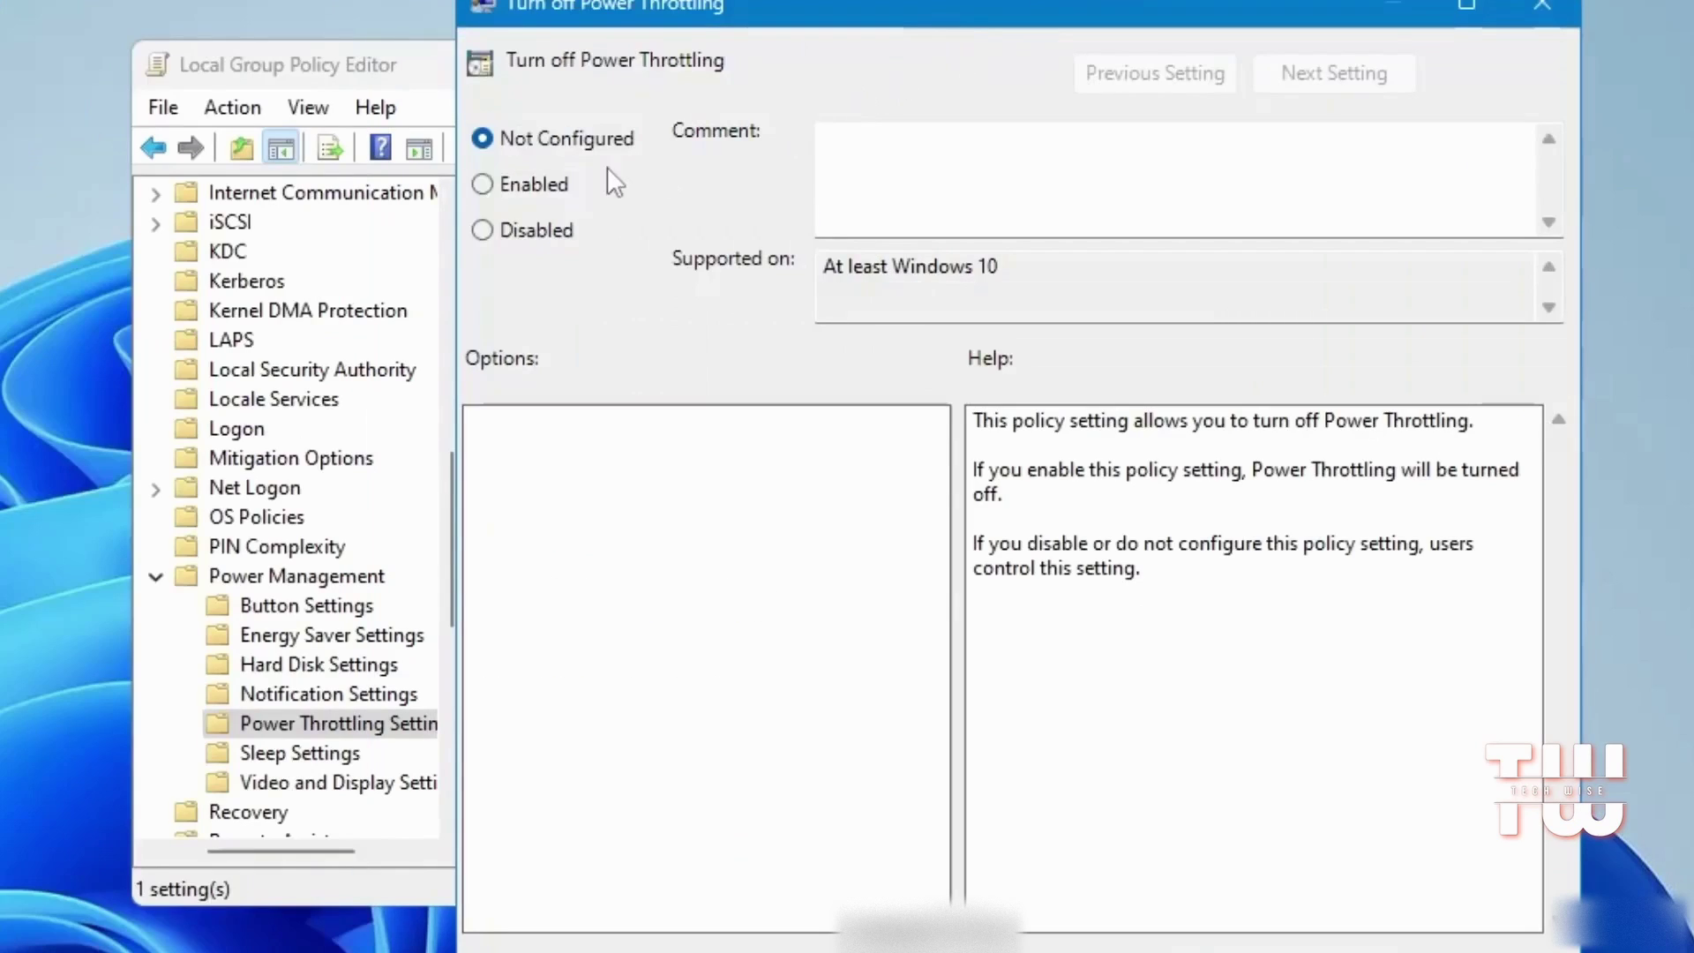
click(484, 186)
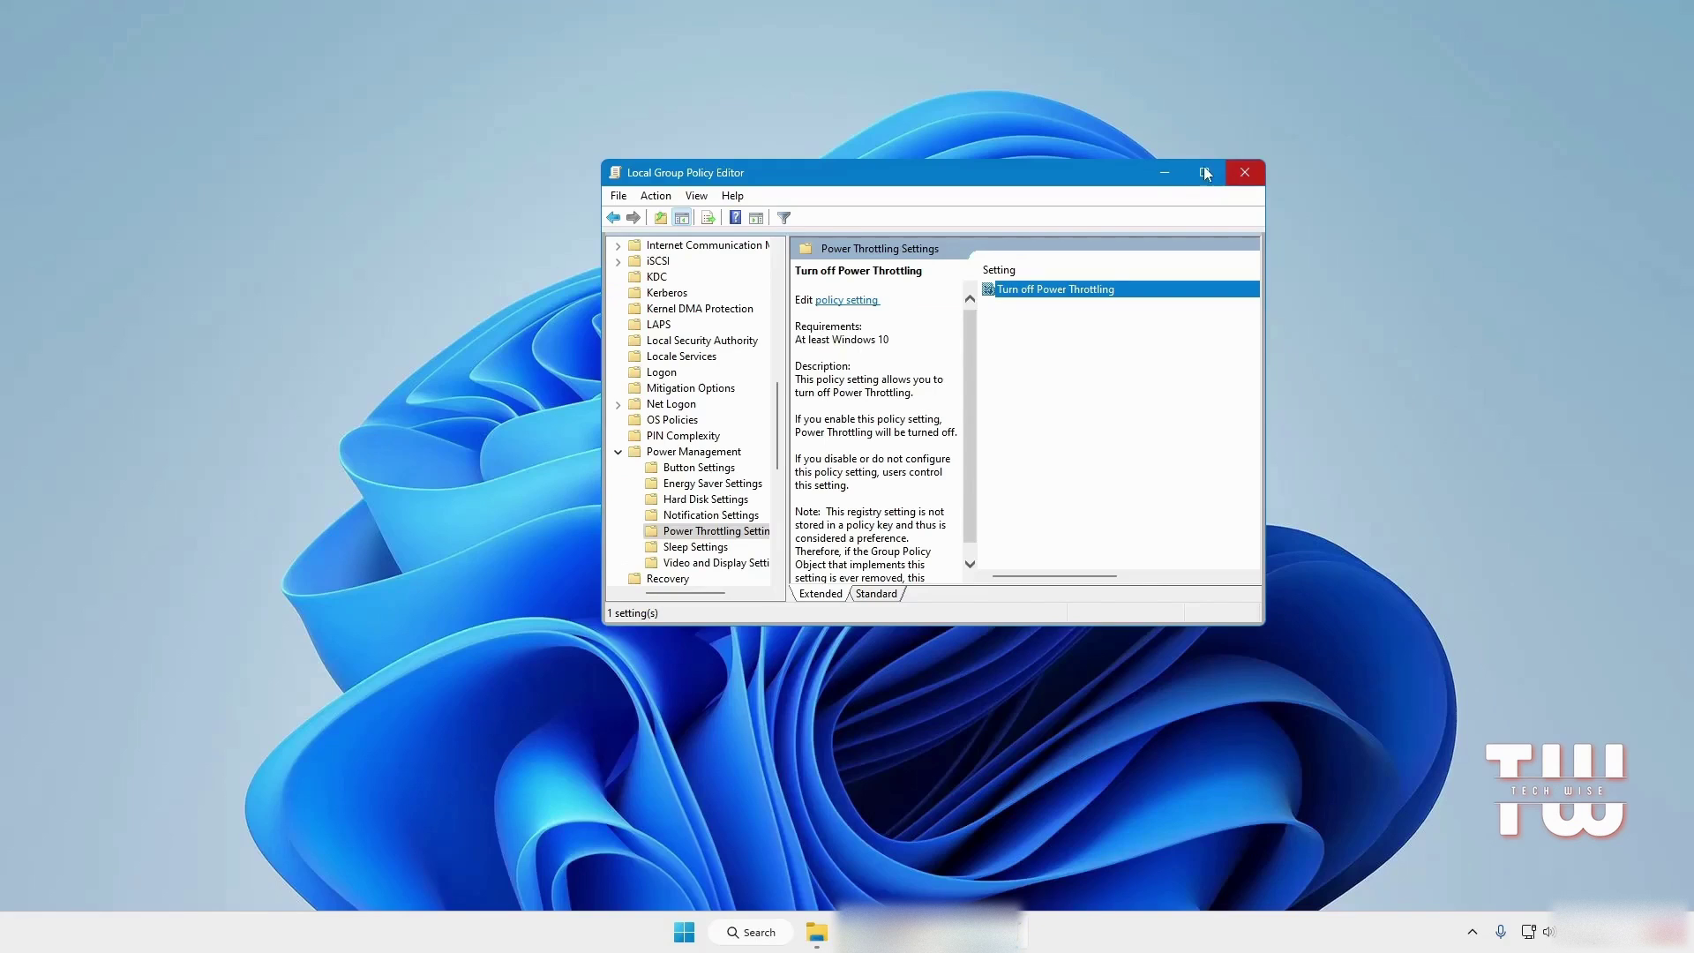
click(1321, 62)
Step: Launch Performance Monitor by searching 'performance' and select Data Collector Sets > User Defined
click(792, 933)
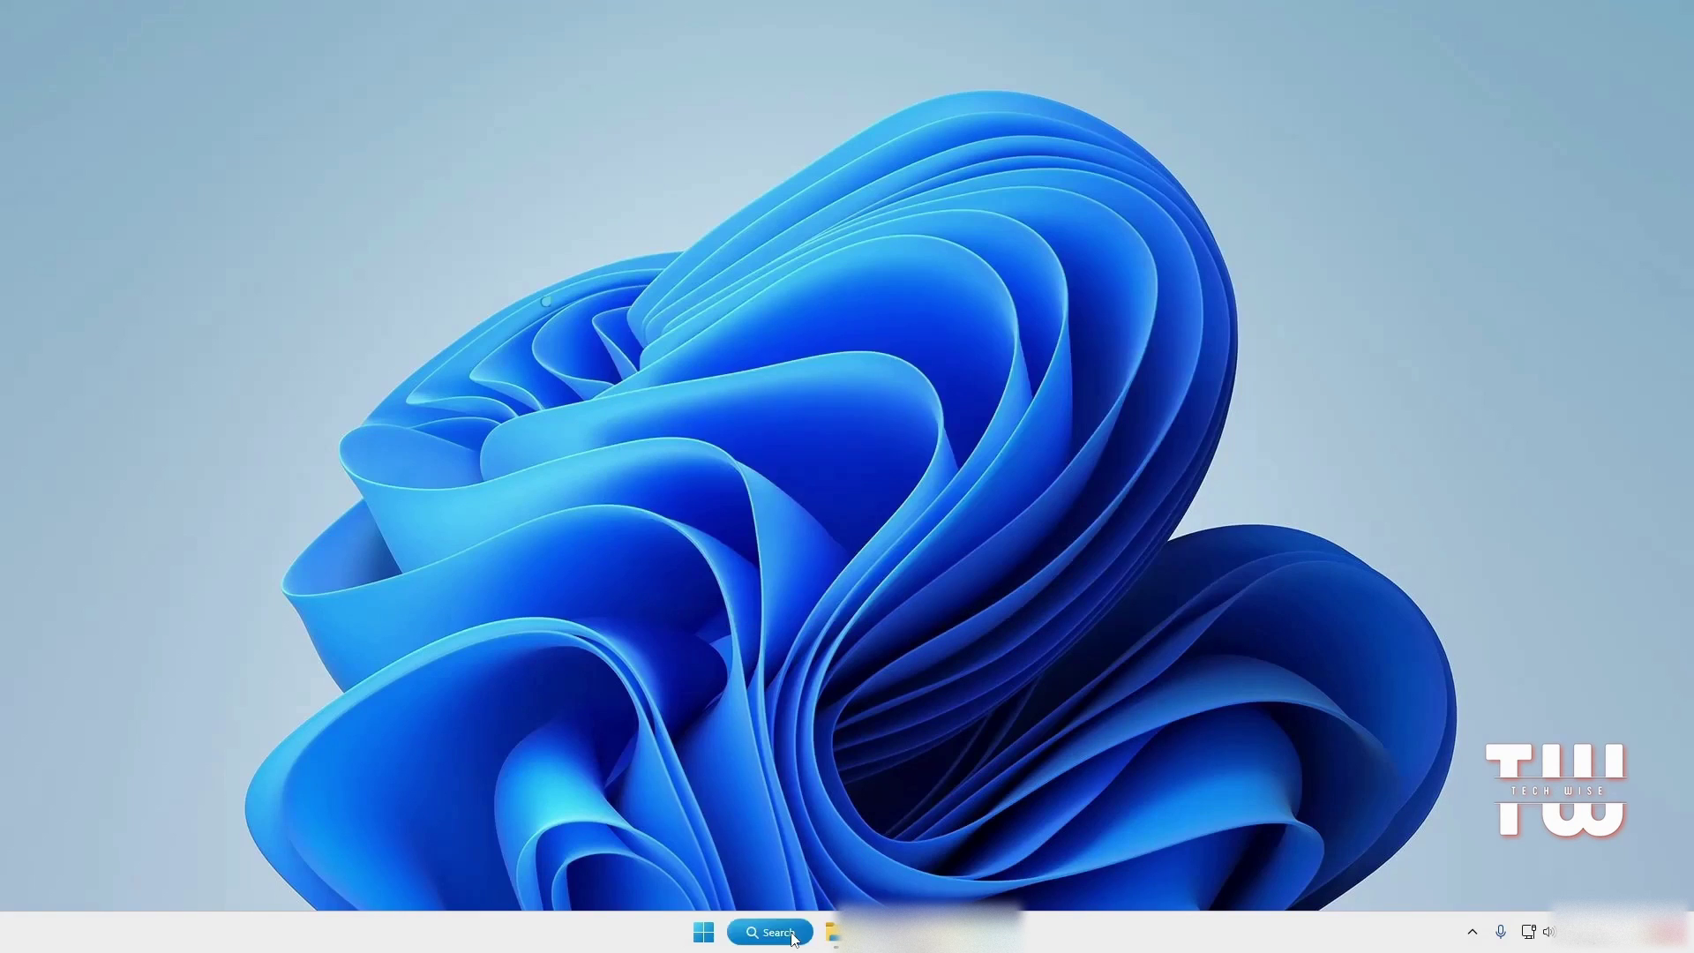
mouse_move(825, 937)
text(performance)
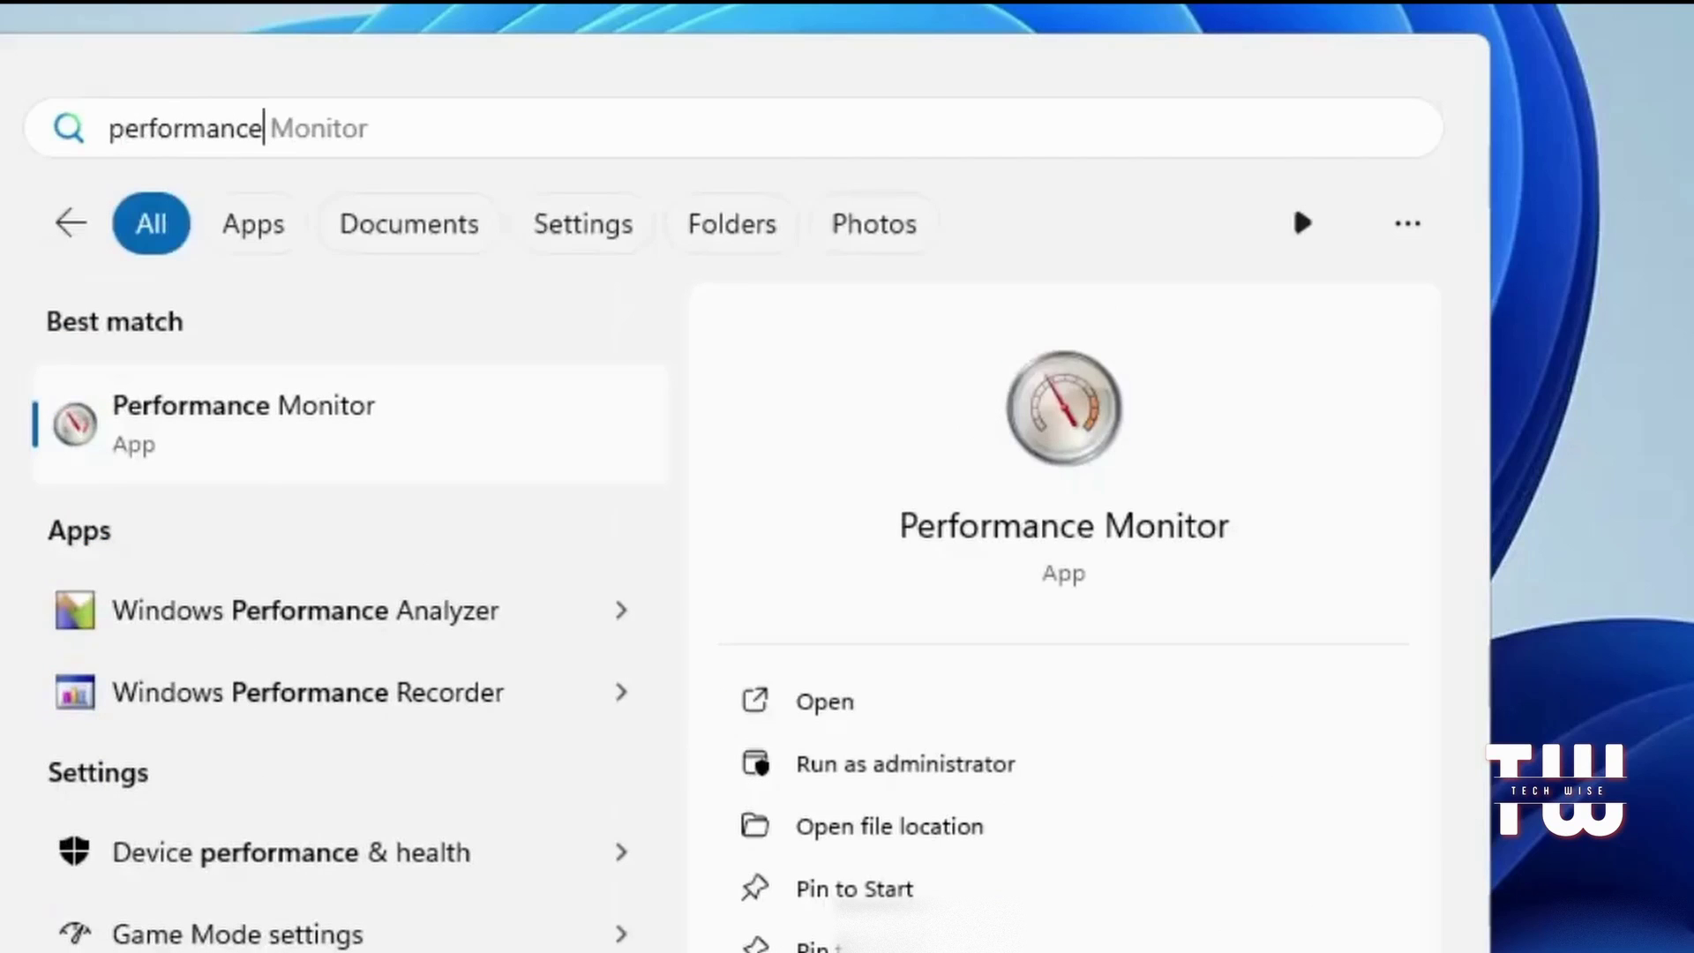
click(215, 454)
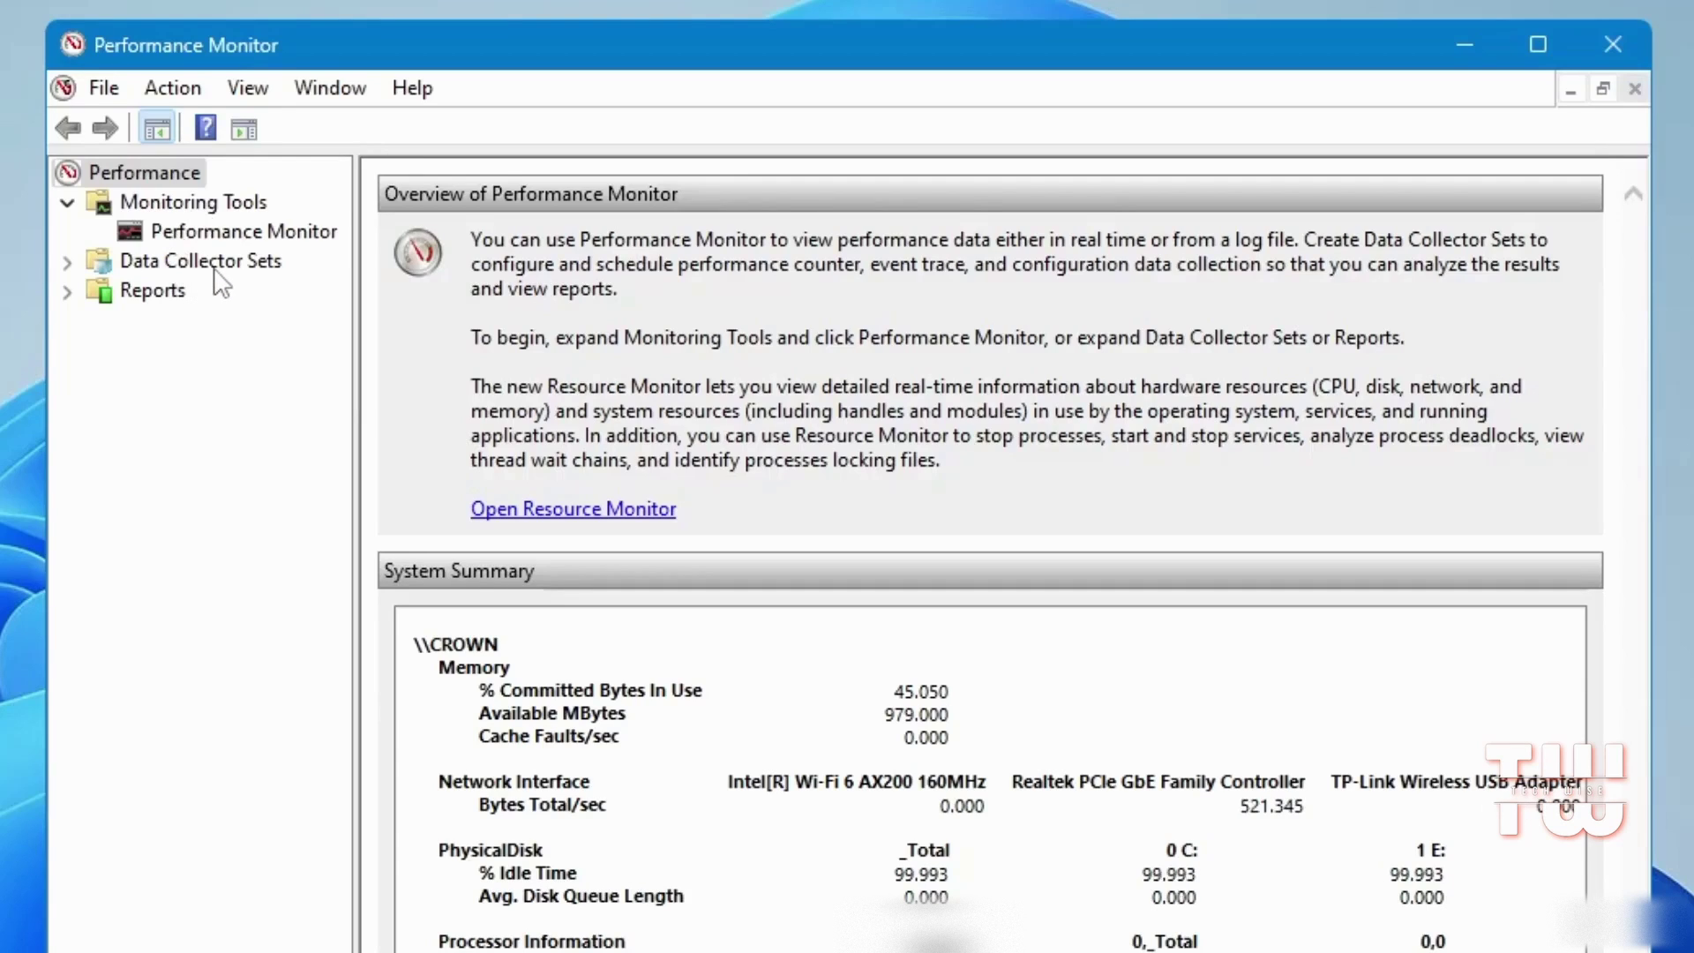
double_click(215, 277)
click(216, 282)
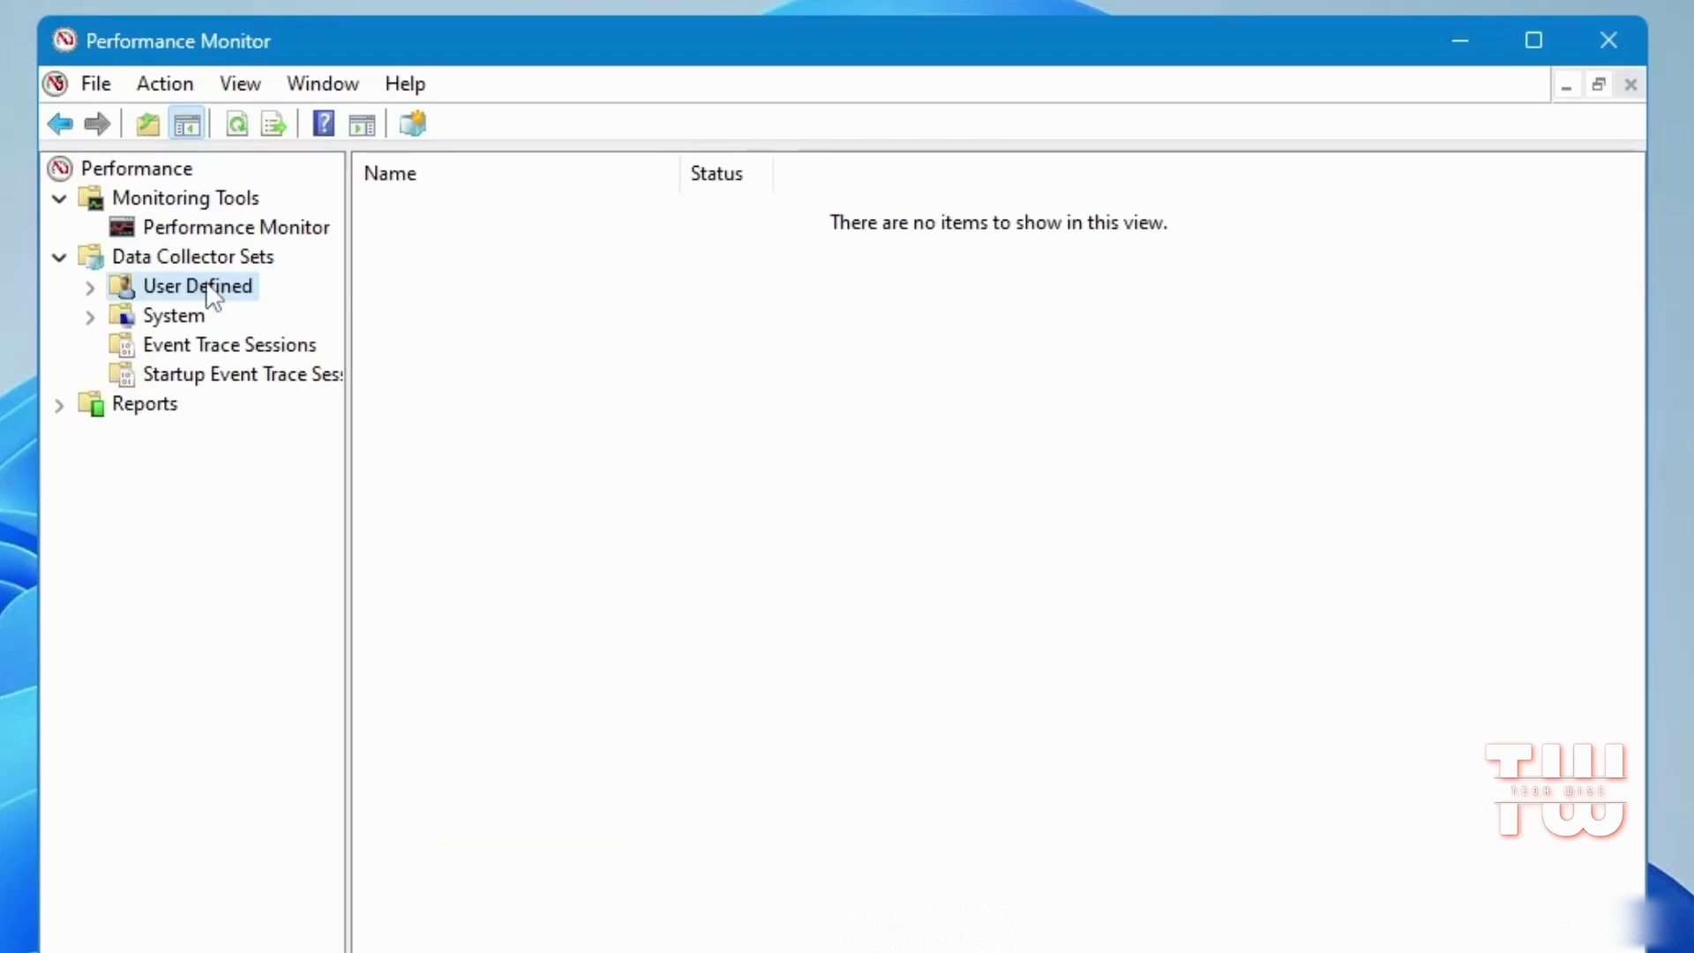
Step: Start a new User Defined data collector set named 'CPU Boost', configured manually
right_click(212, 293)
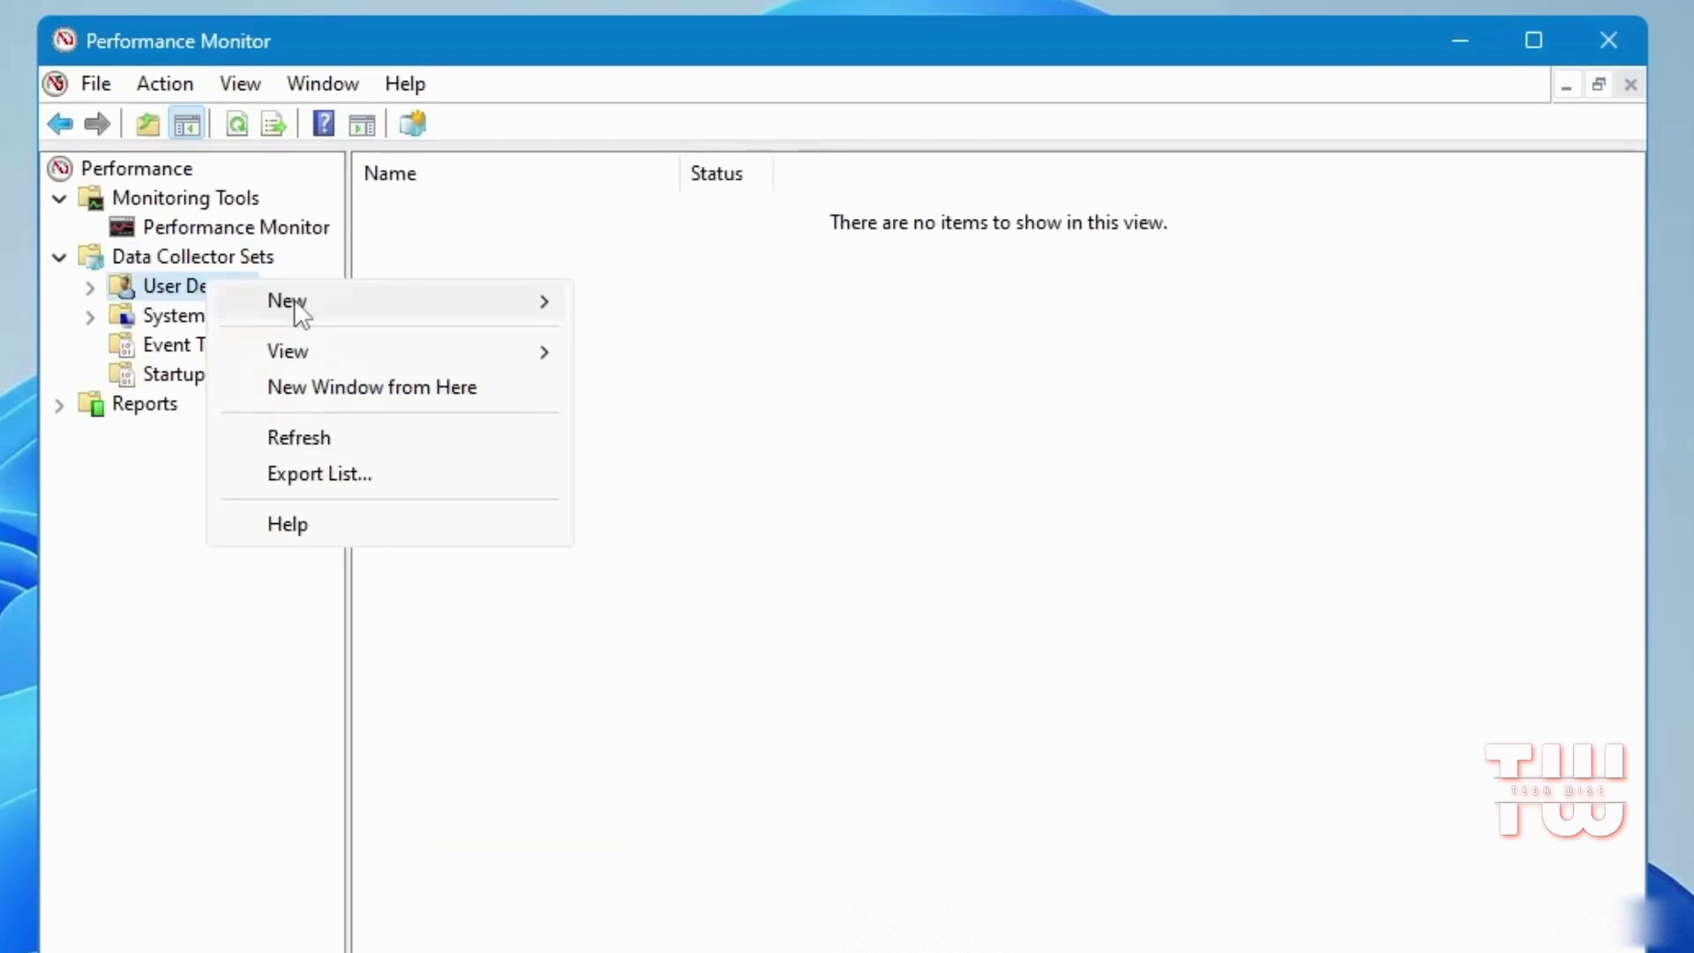
mouse_move(295, 312)
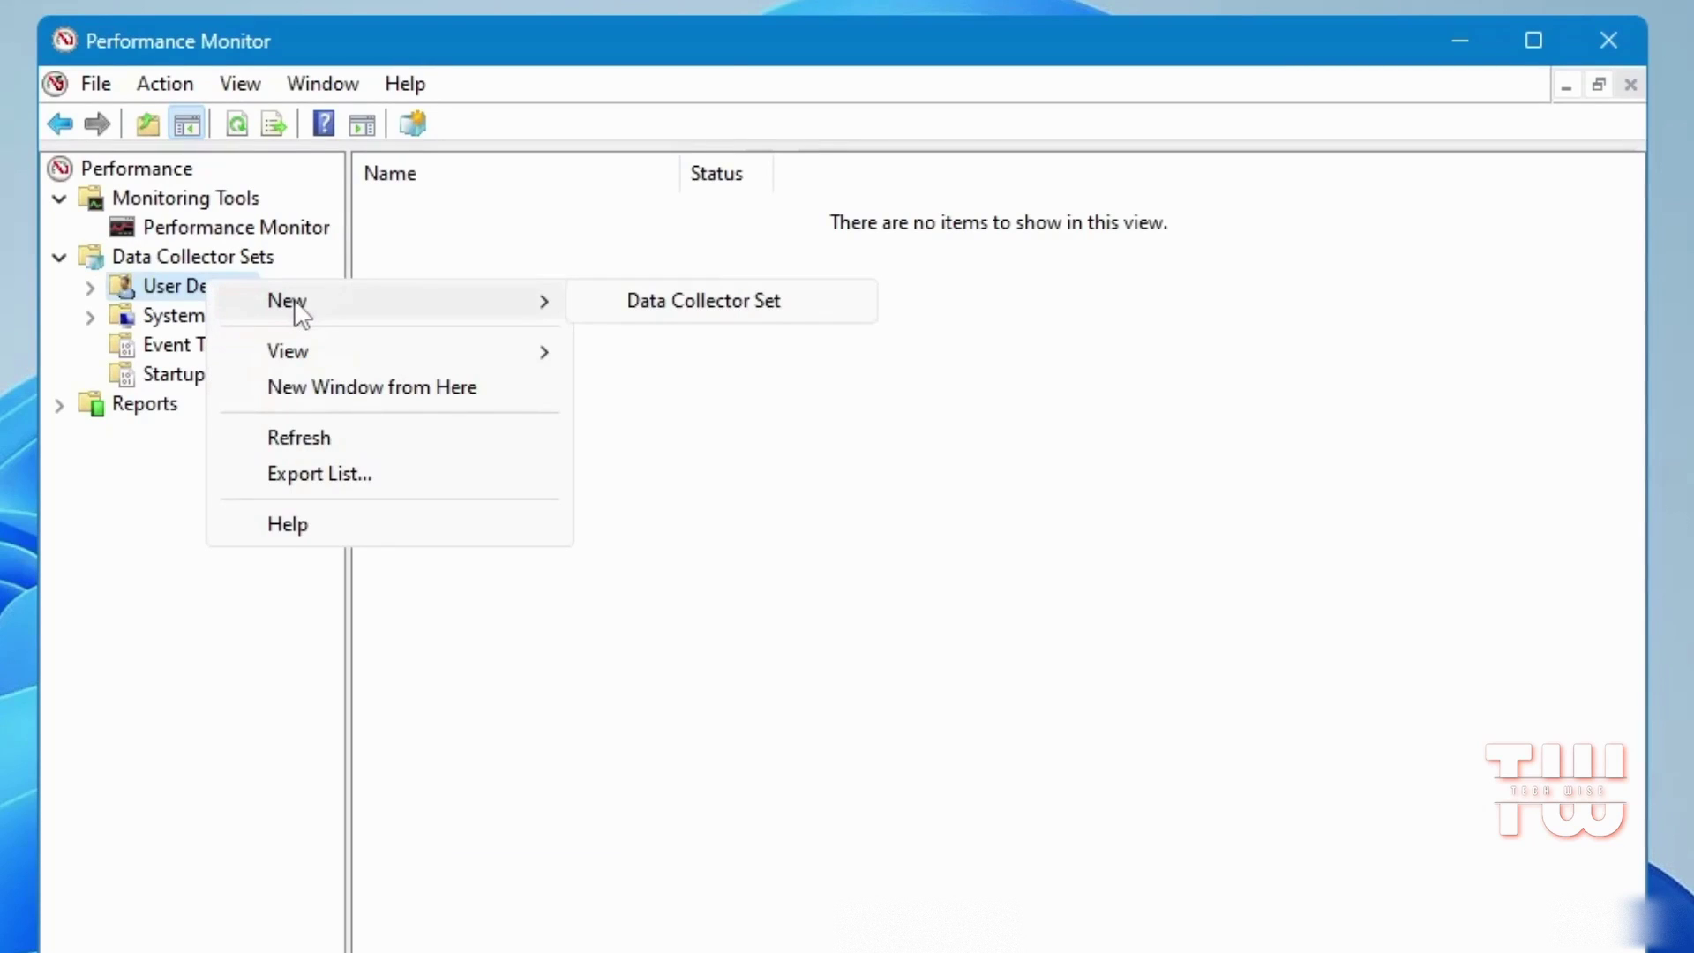
click(700, 300)
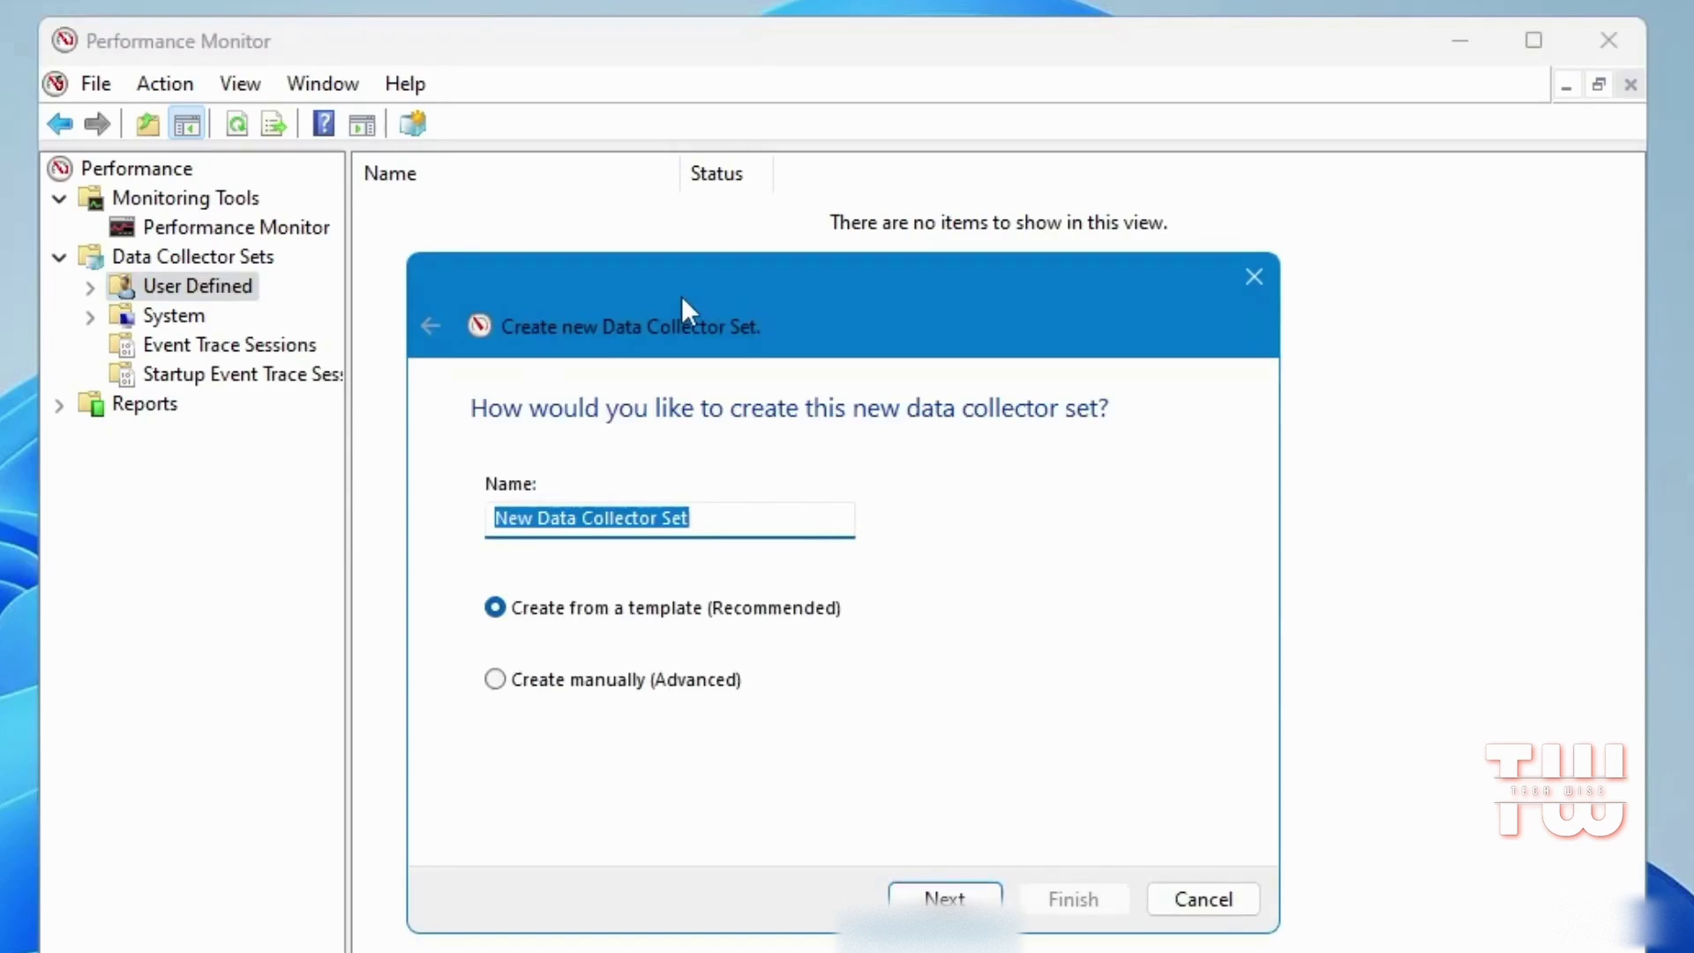
text(CPU Boost)
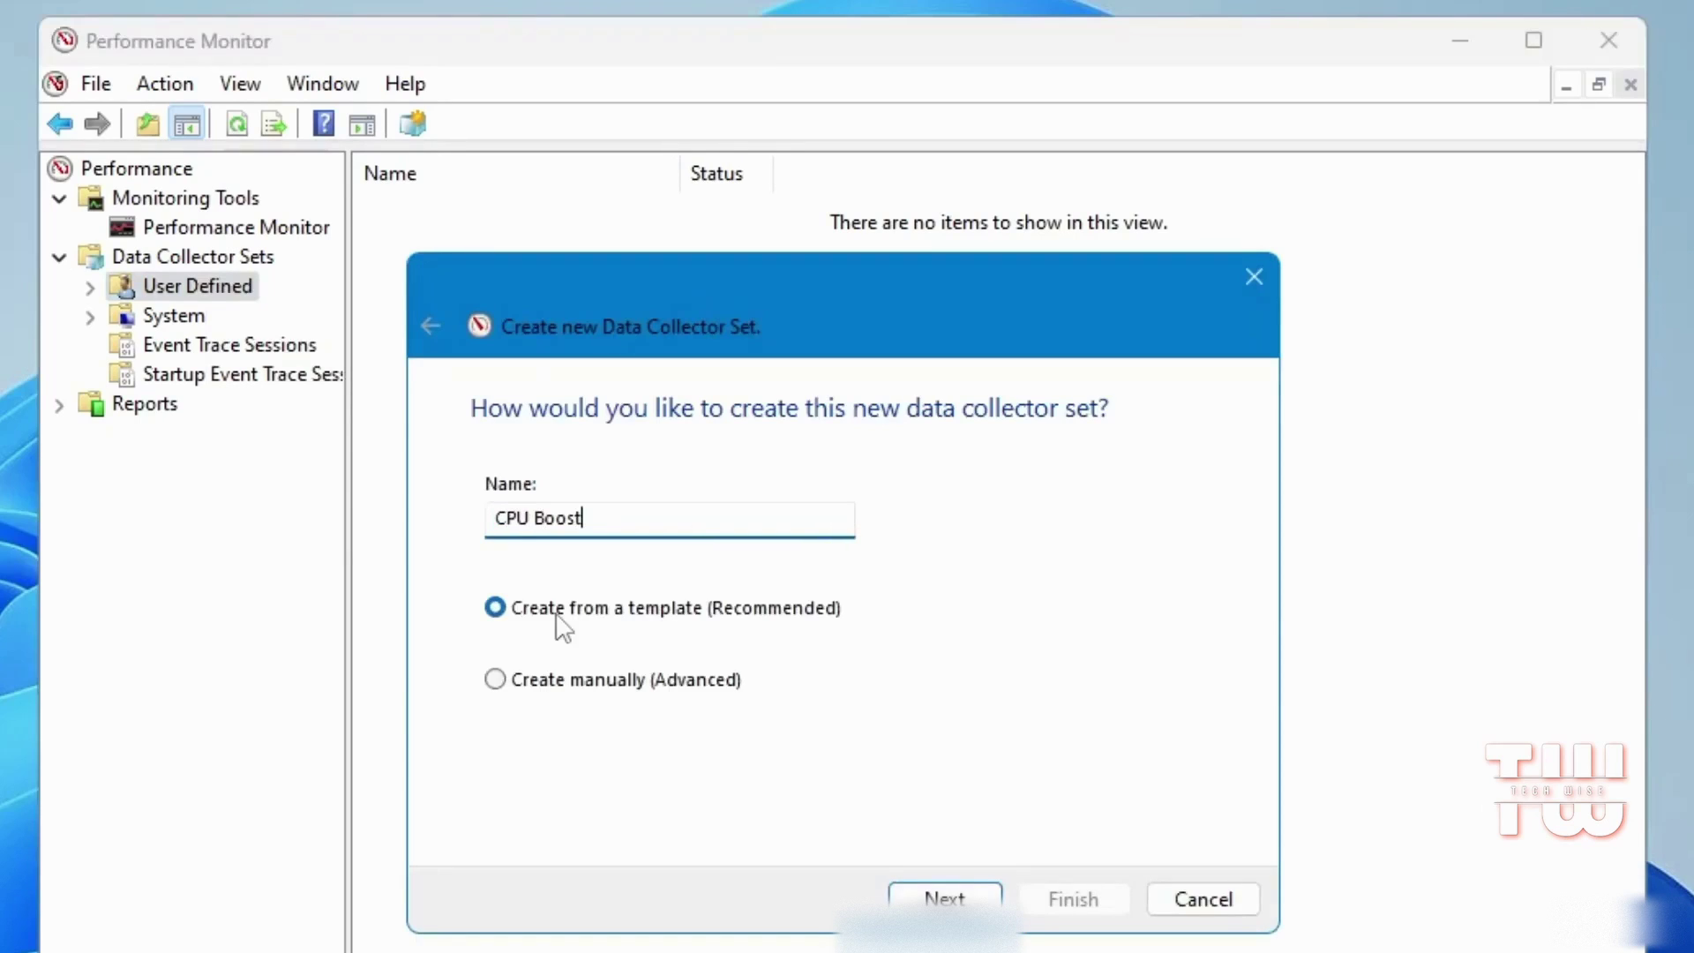
click(521, 683)
click(988, 894)
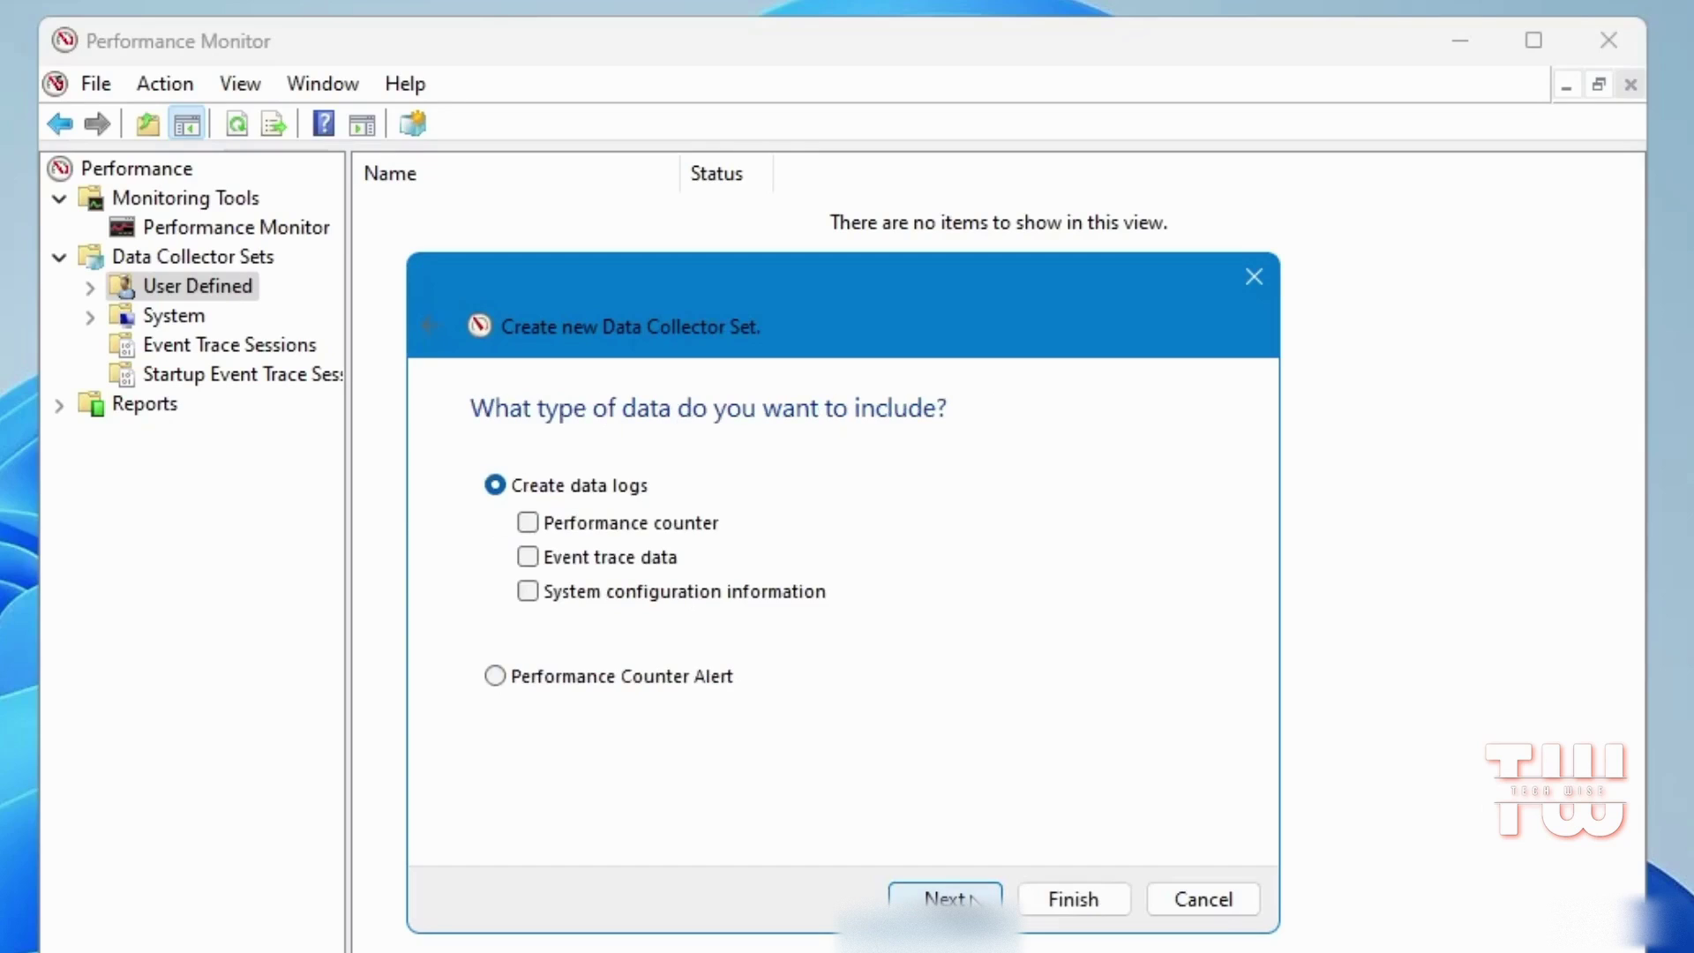
Step: Include performance counters, add Processor instance 15 counters, and finish the CPU Boost set
click(528, 523)
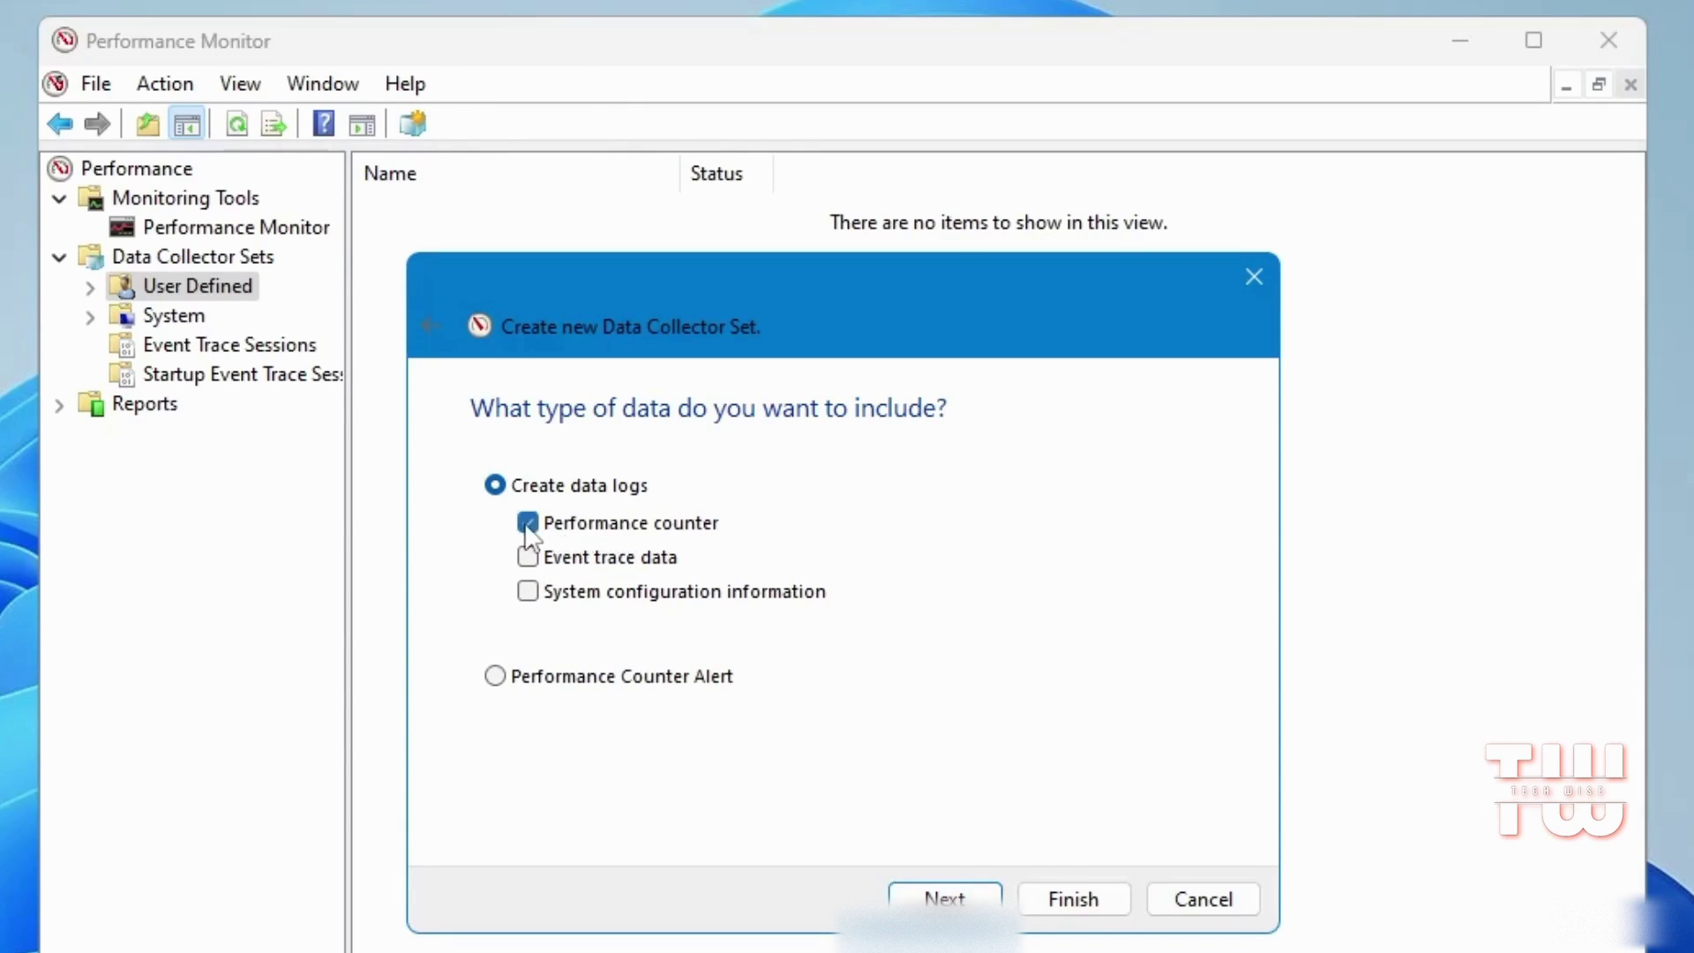
click(944, 898)
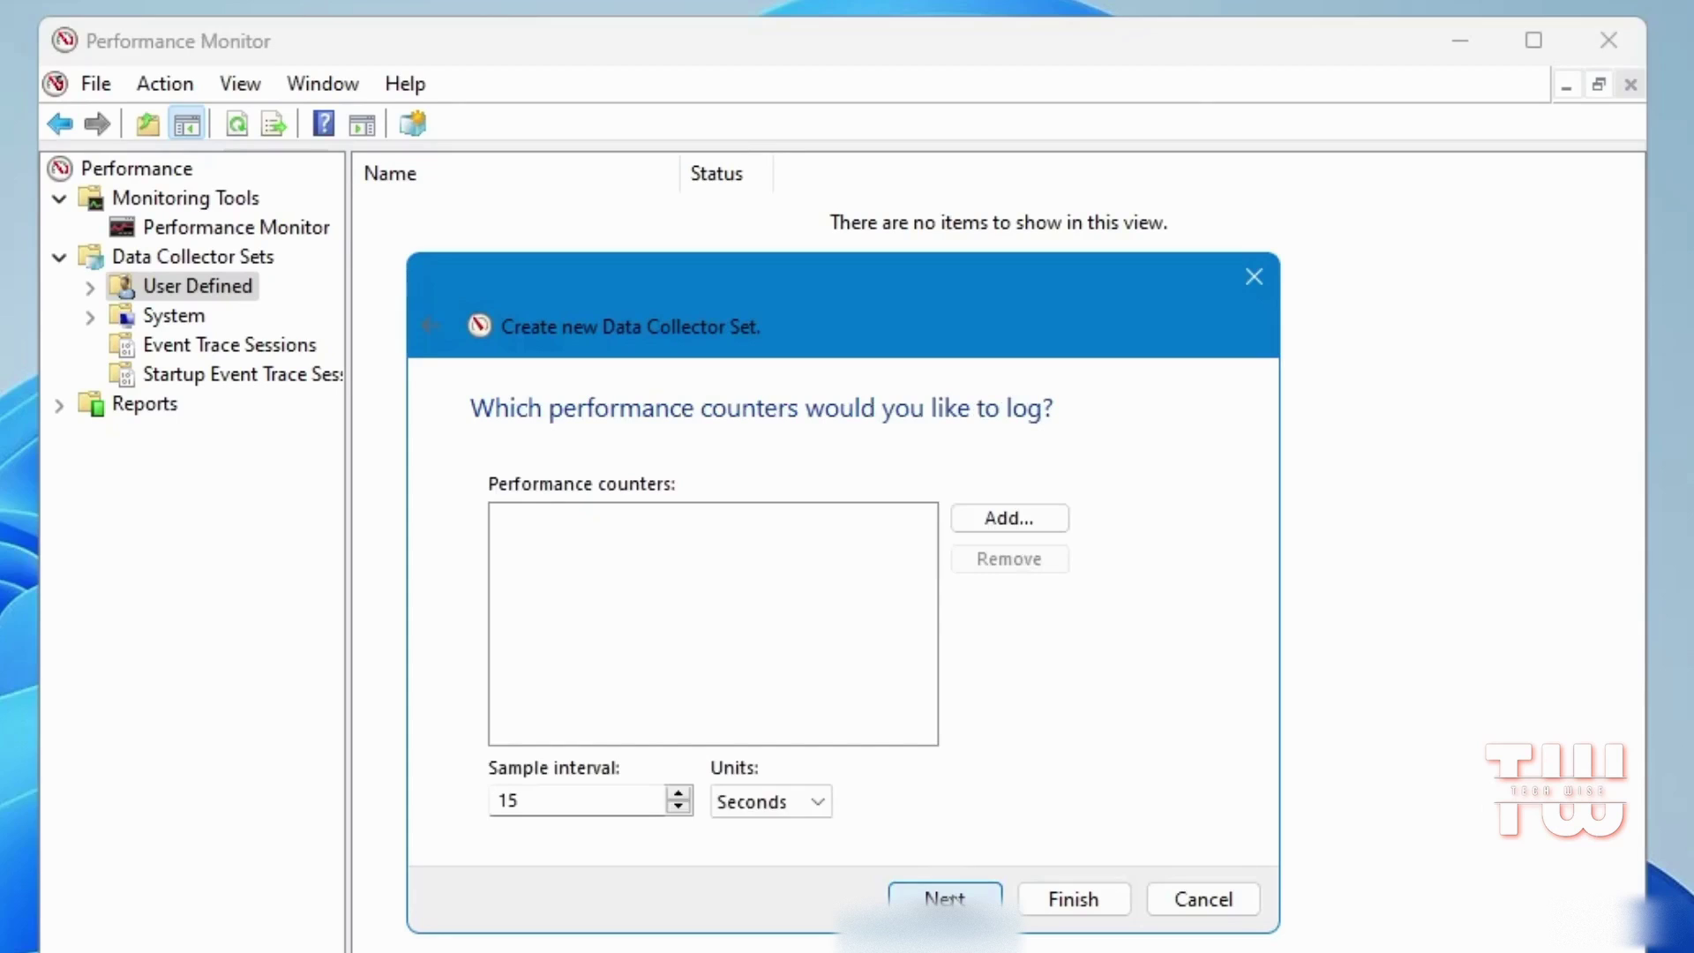
click(1006, 521)
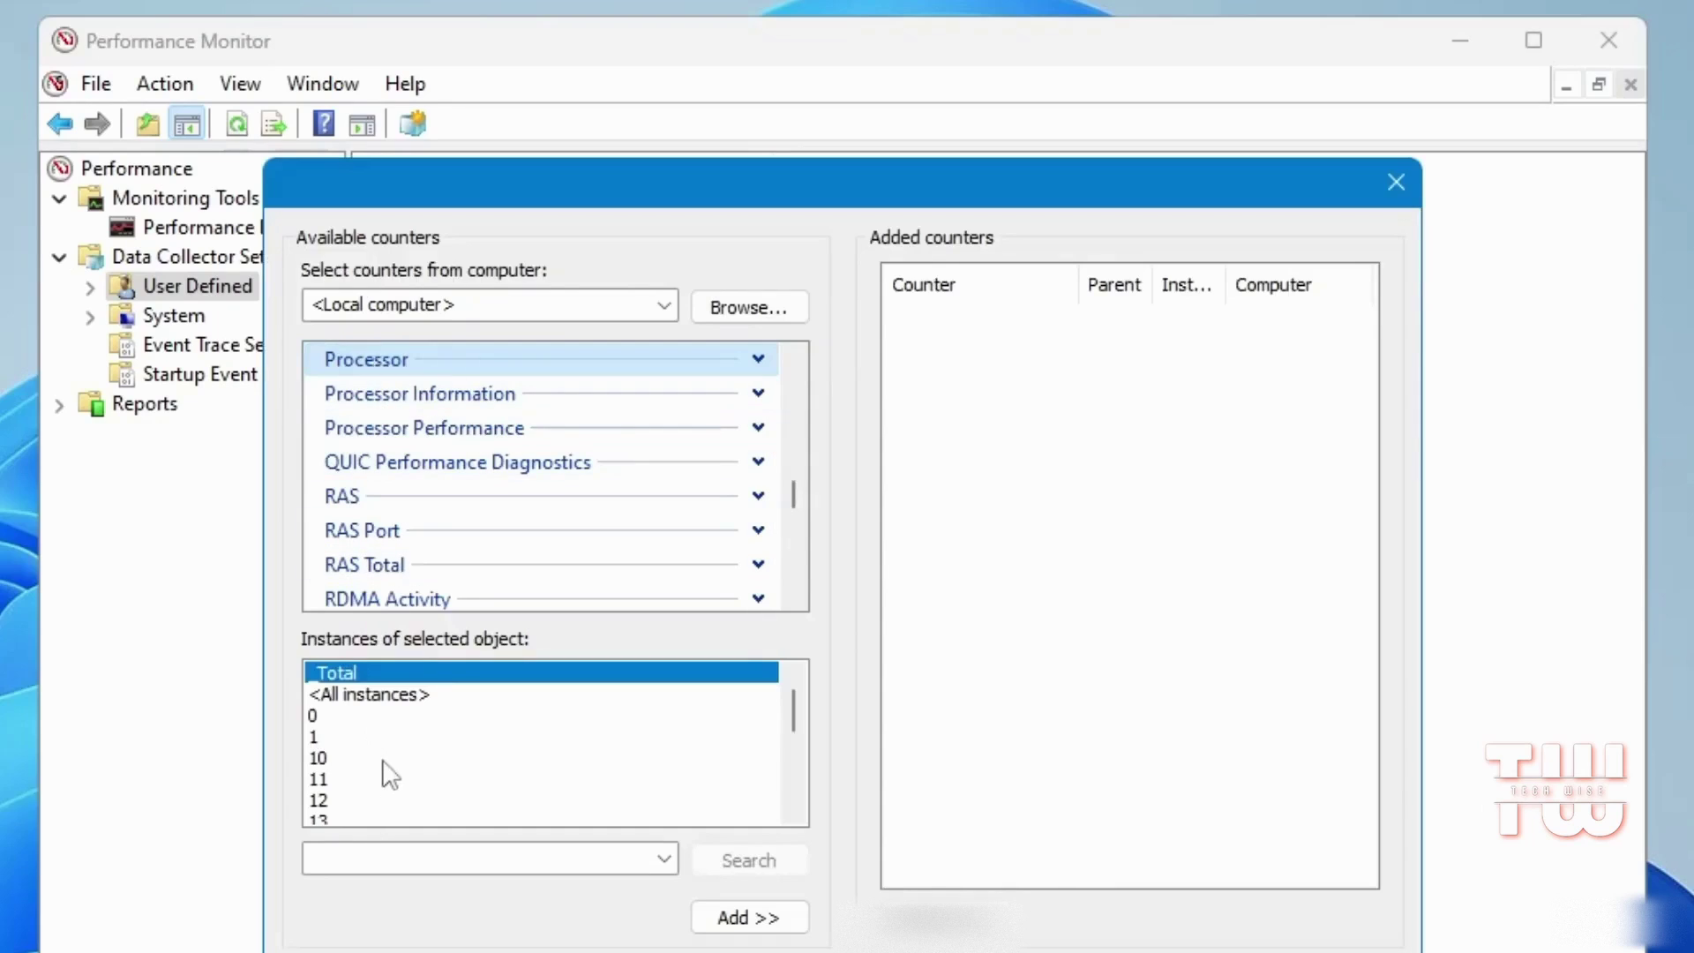
scroll(387, 757, down, 5)
scroll(379, 746, up, 2)
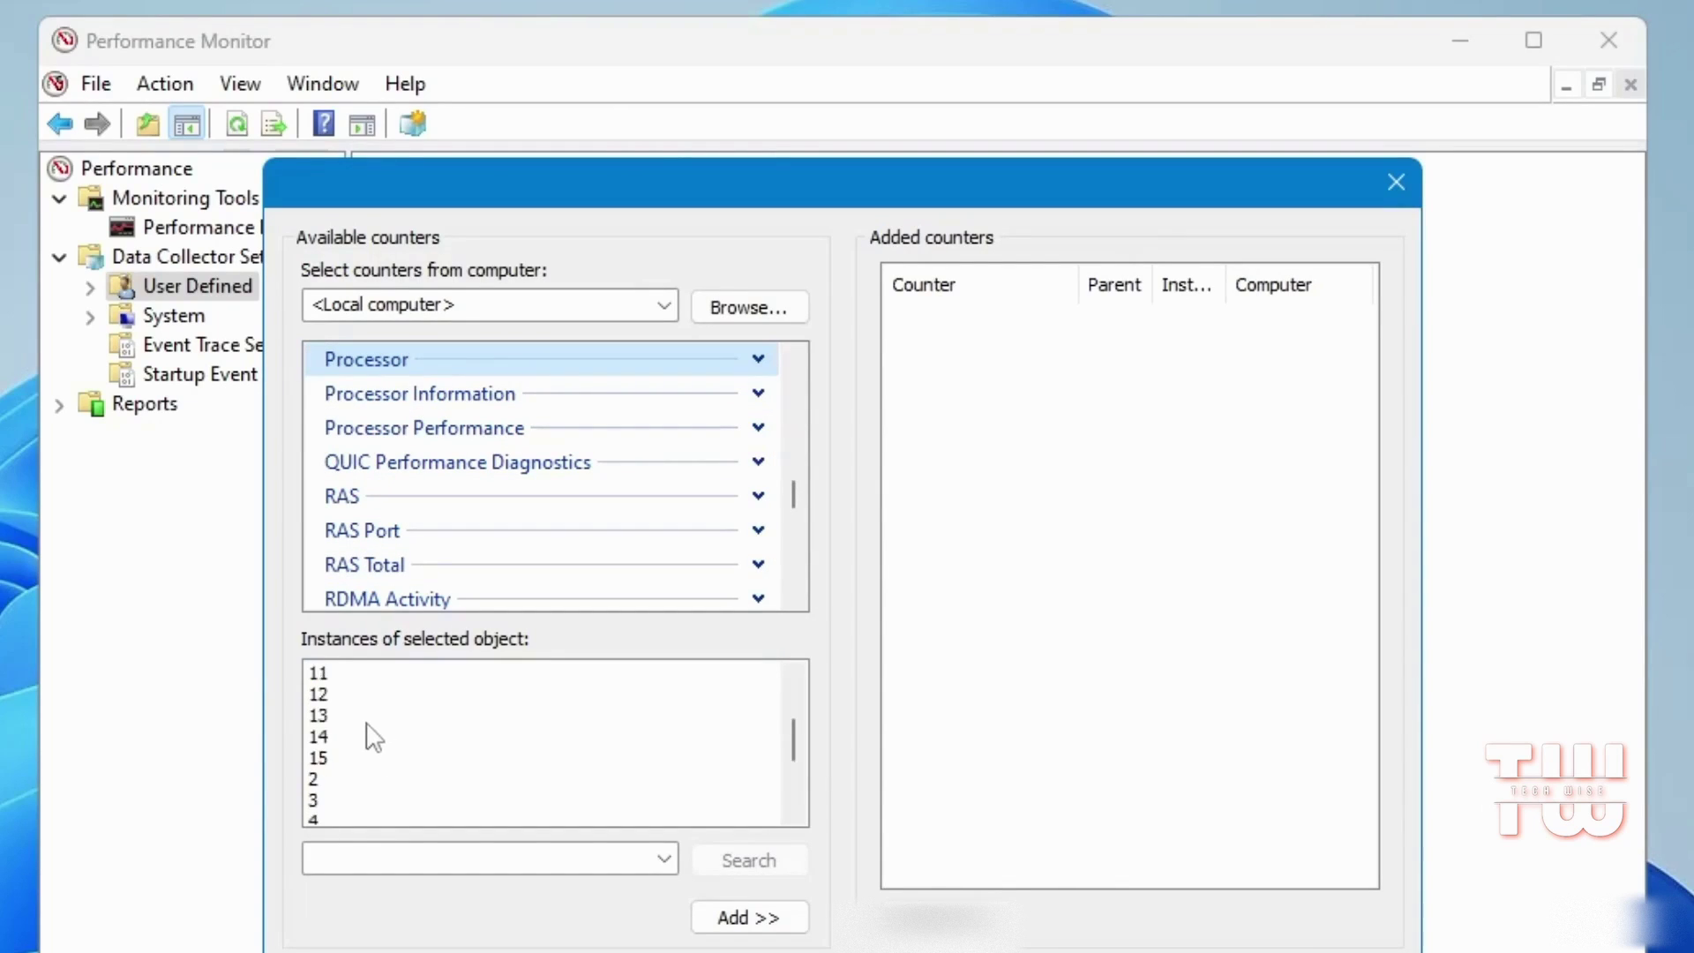
click(336, 759)
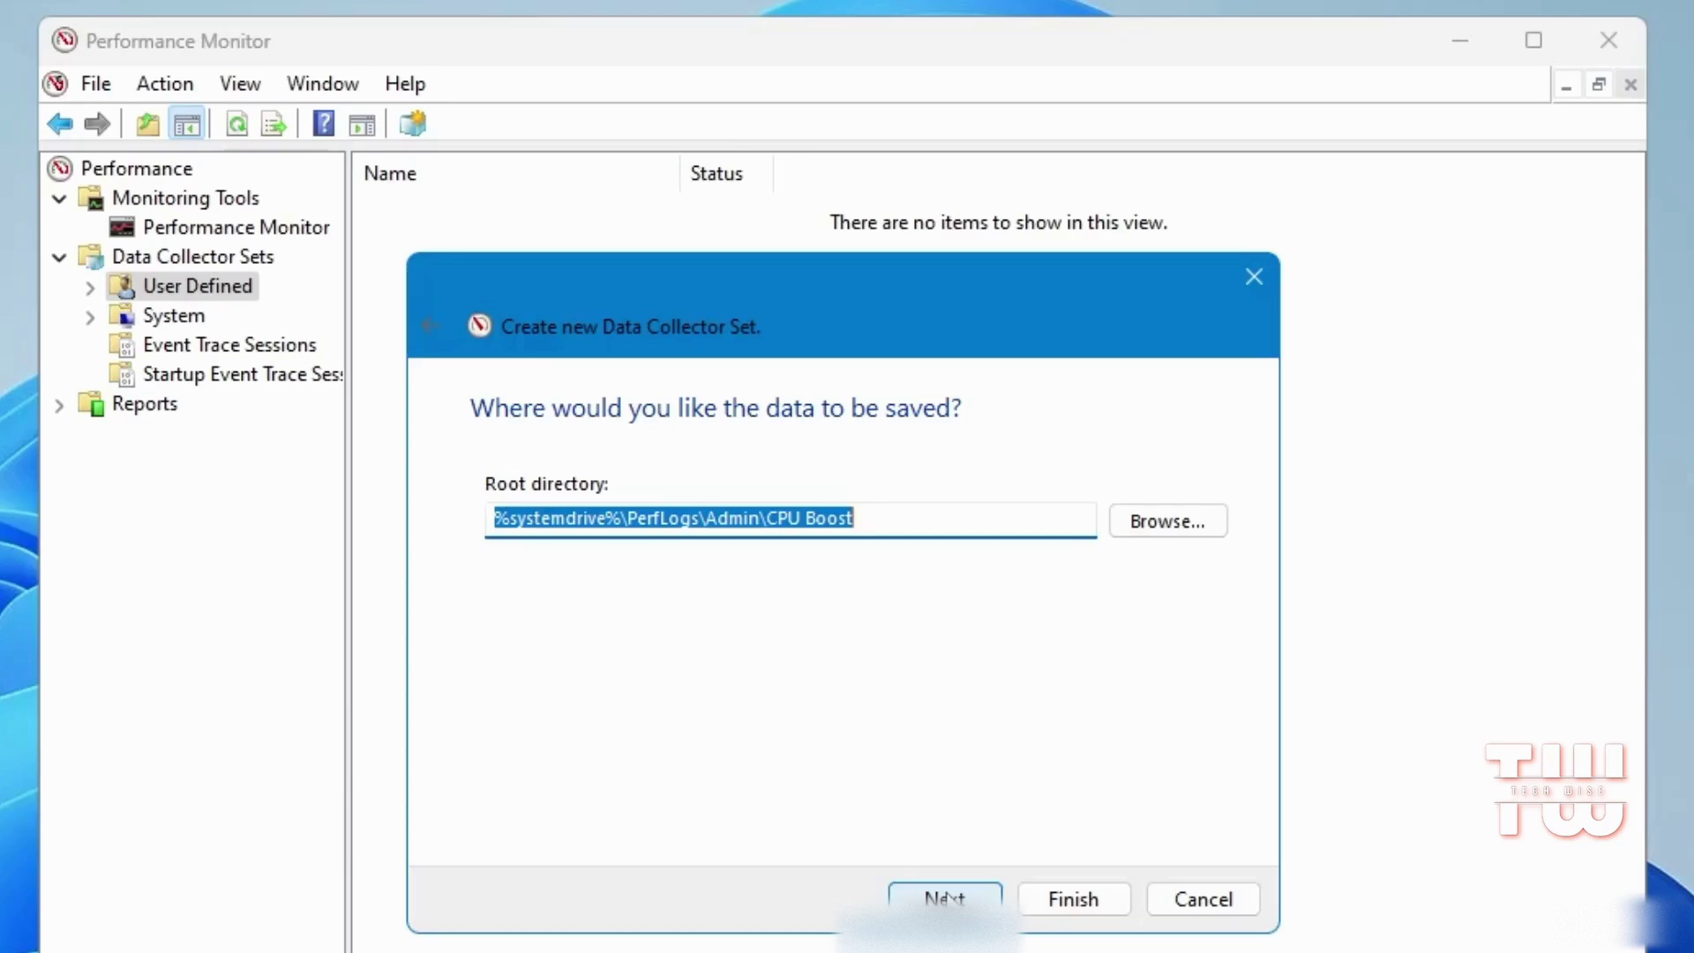
click(1070, 897)
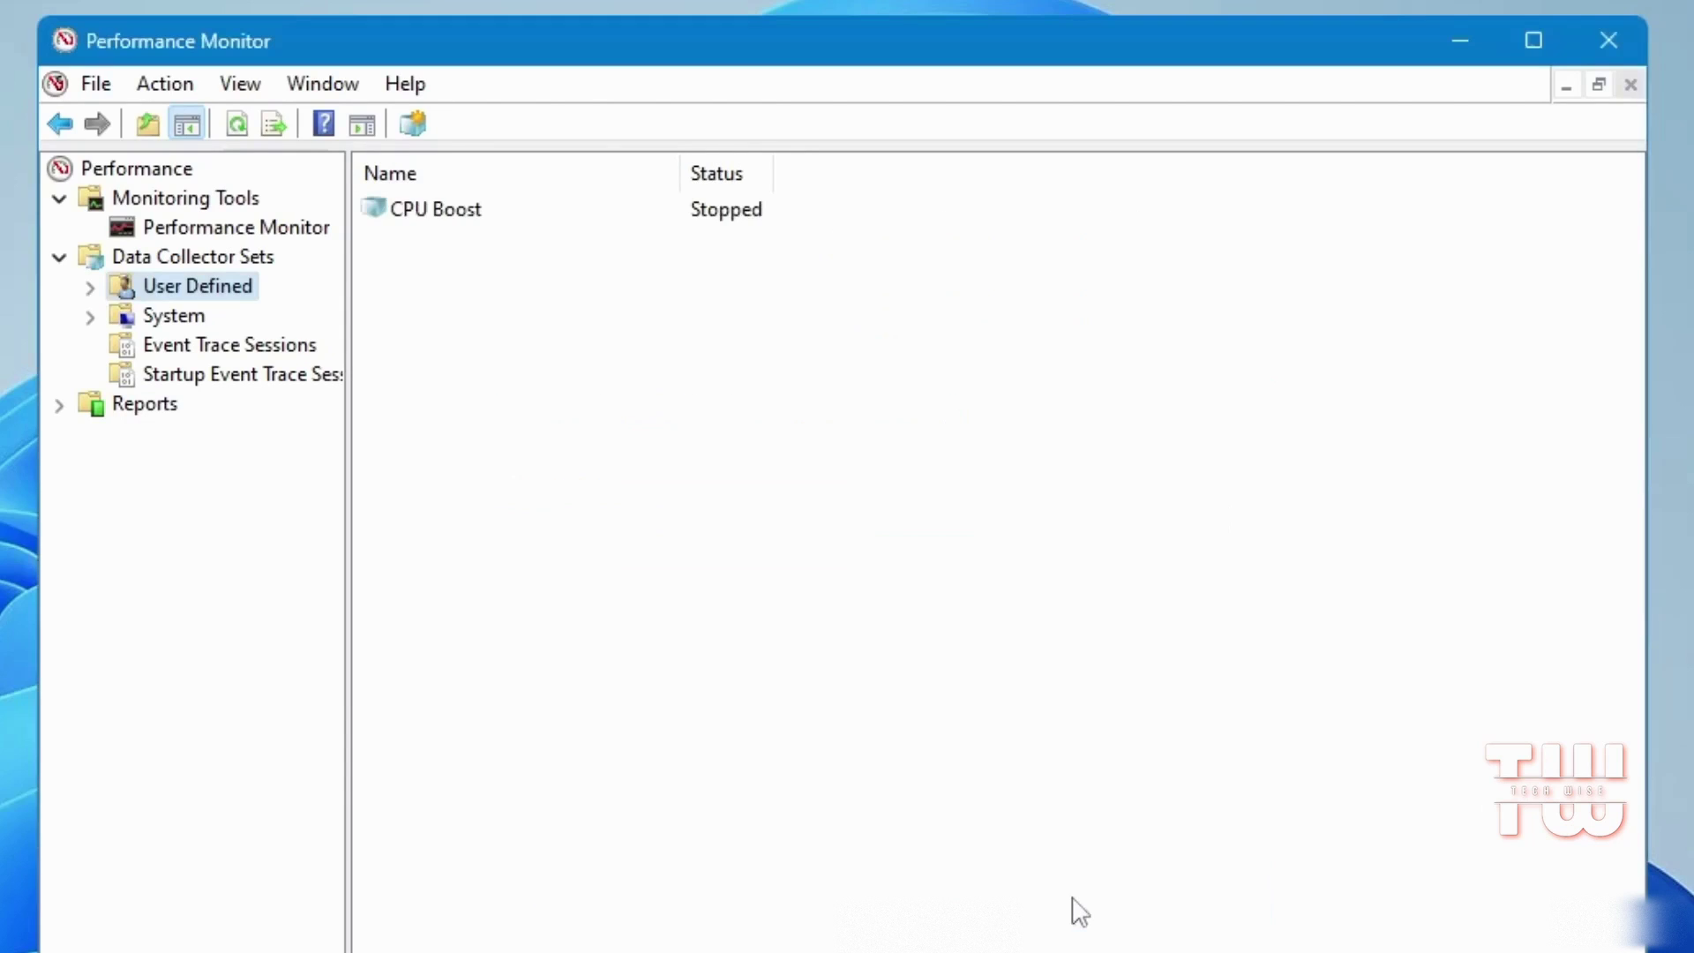
Step: Start the CPU Boost collector set, open it, then close Performance Monitor
click(472, 216)
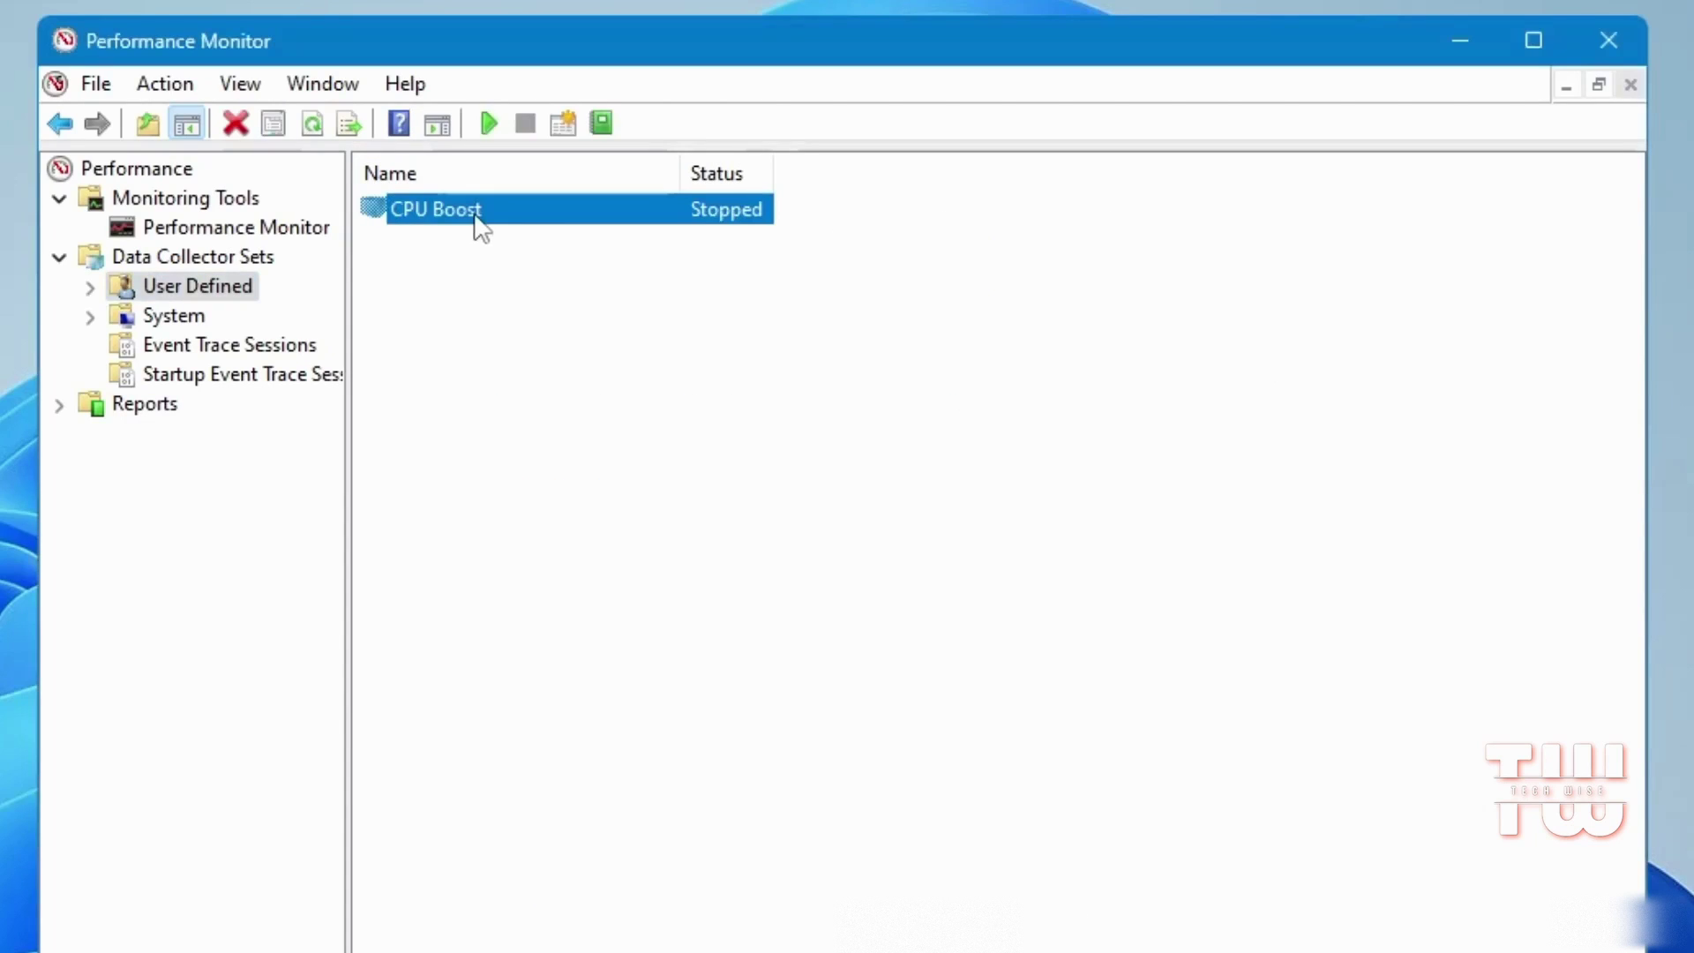
right_click(723, 214)
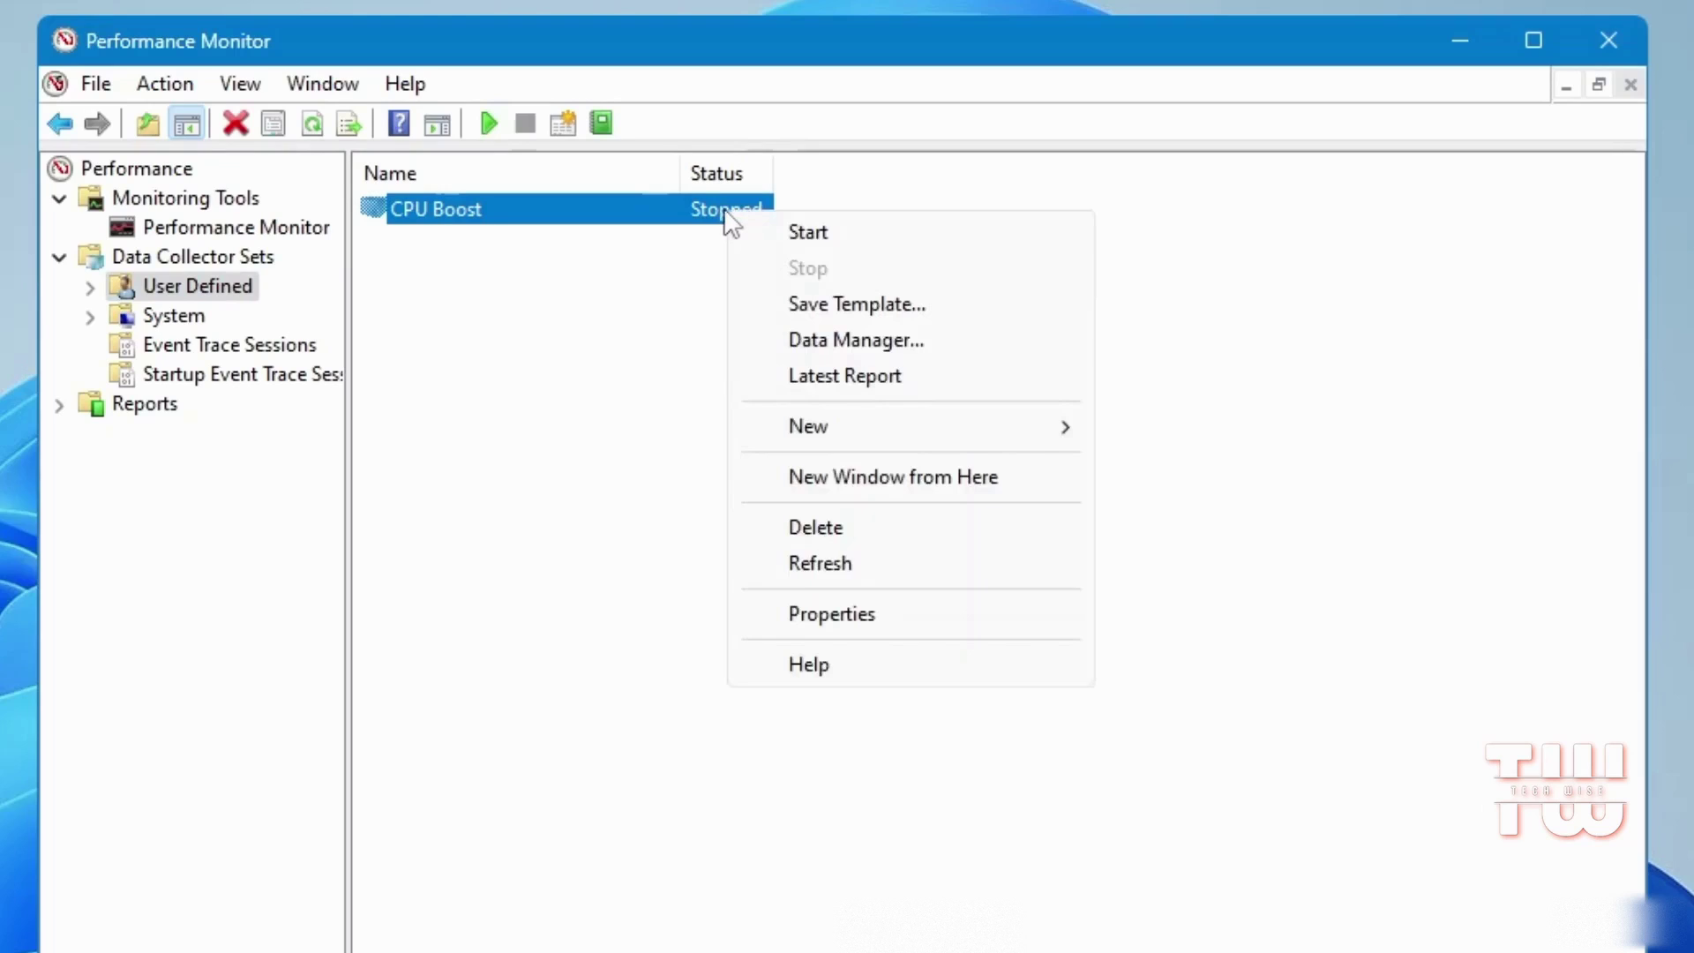
click(804, 233)
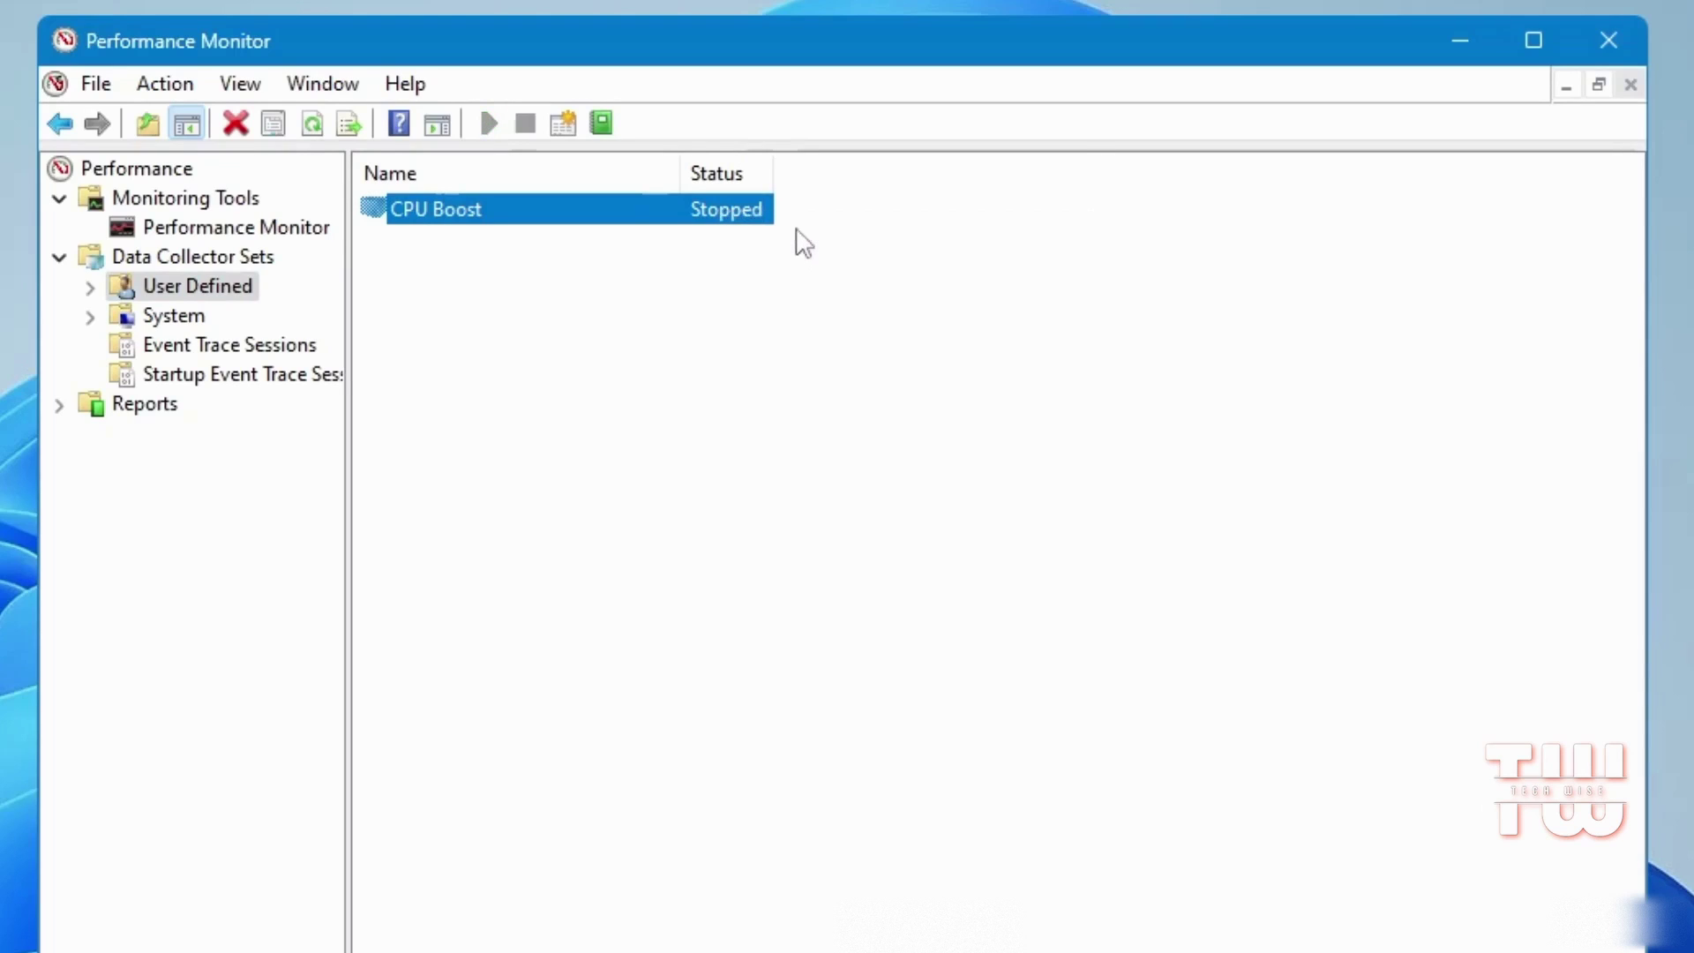
key(Return)
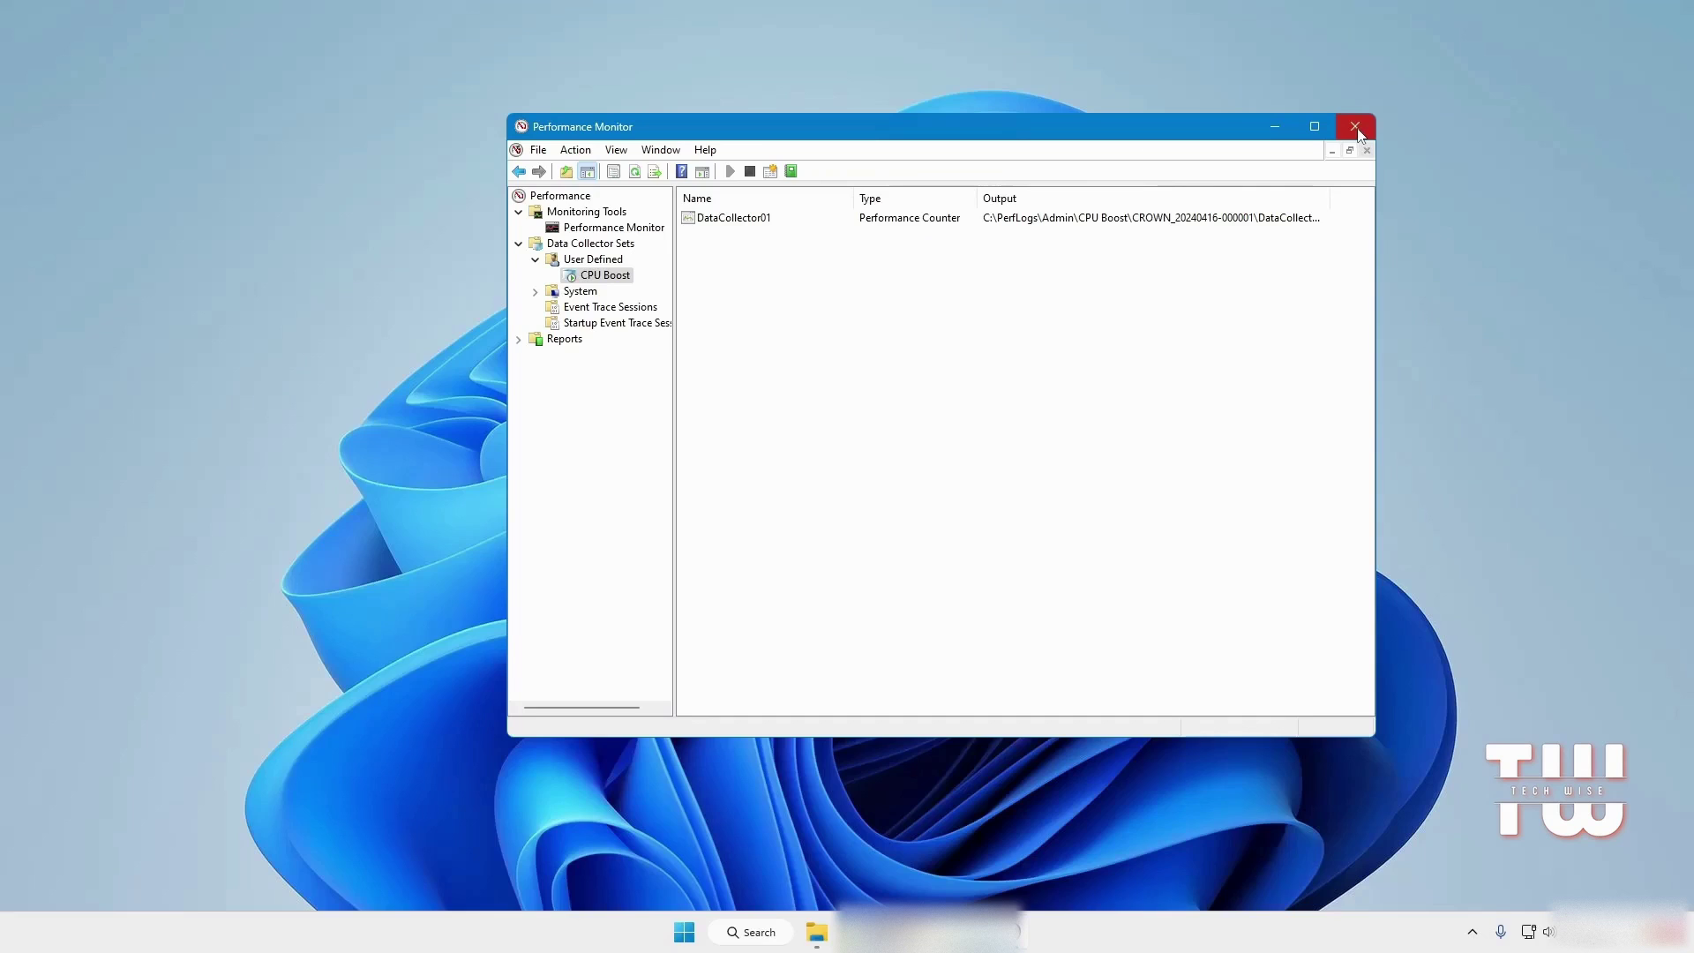
click(1357, 129)
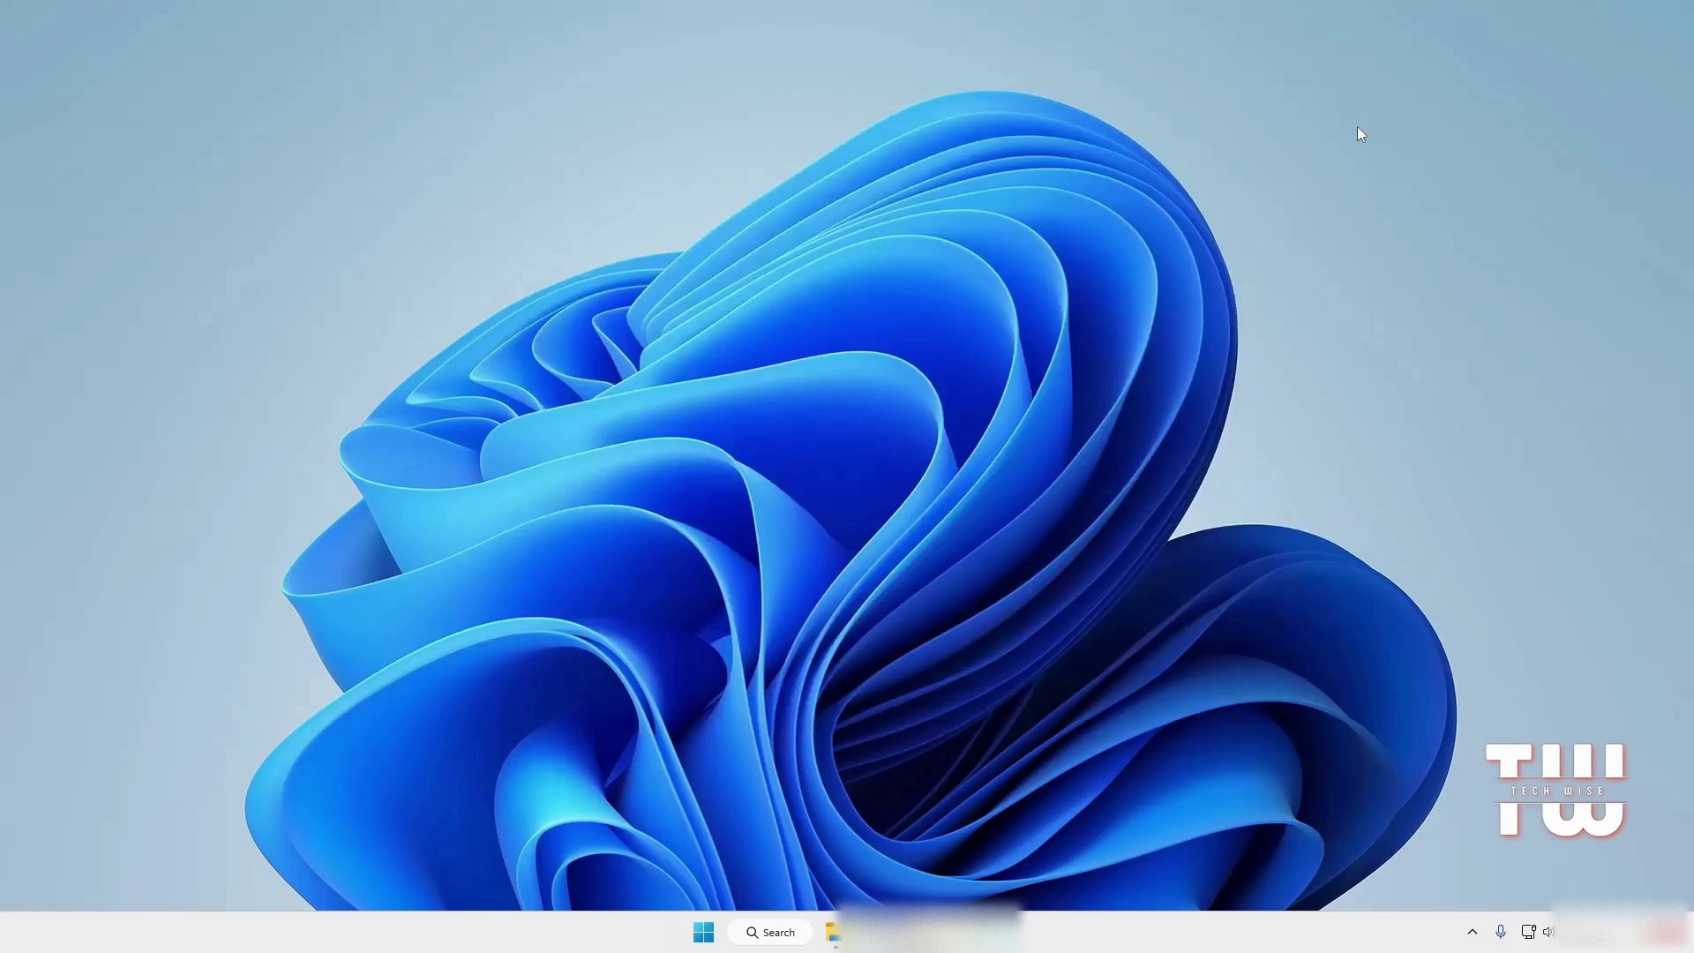
right_click(703, 931)
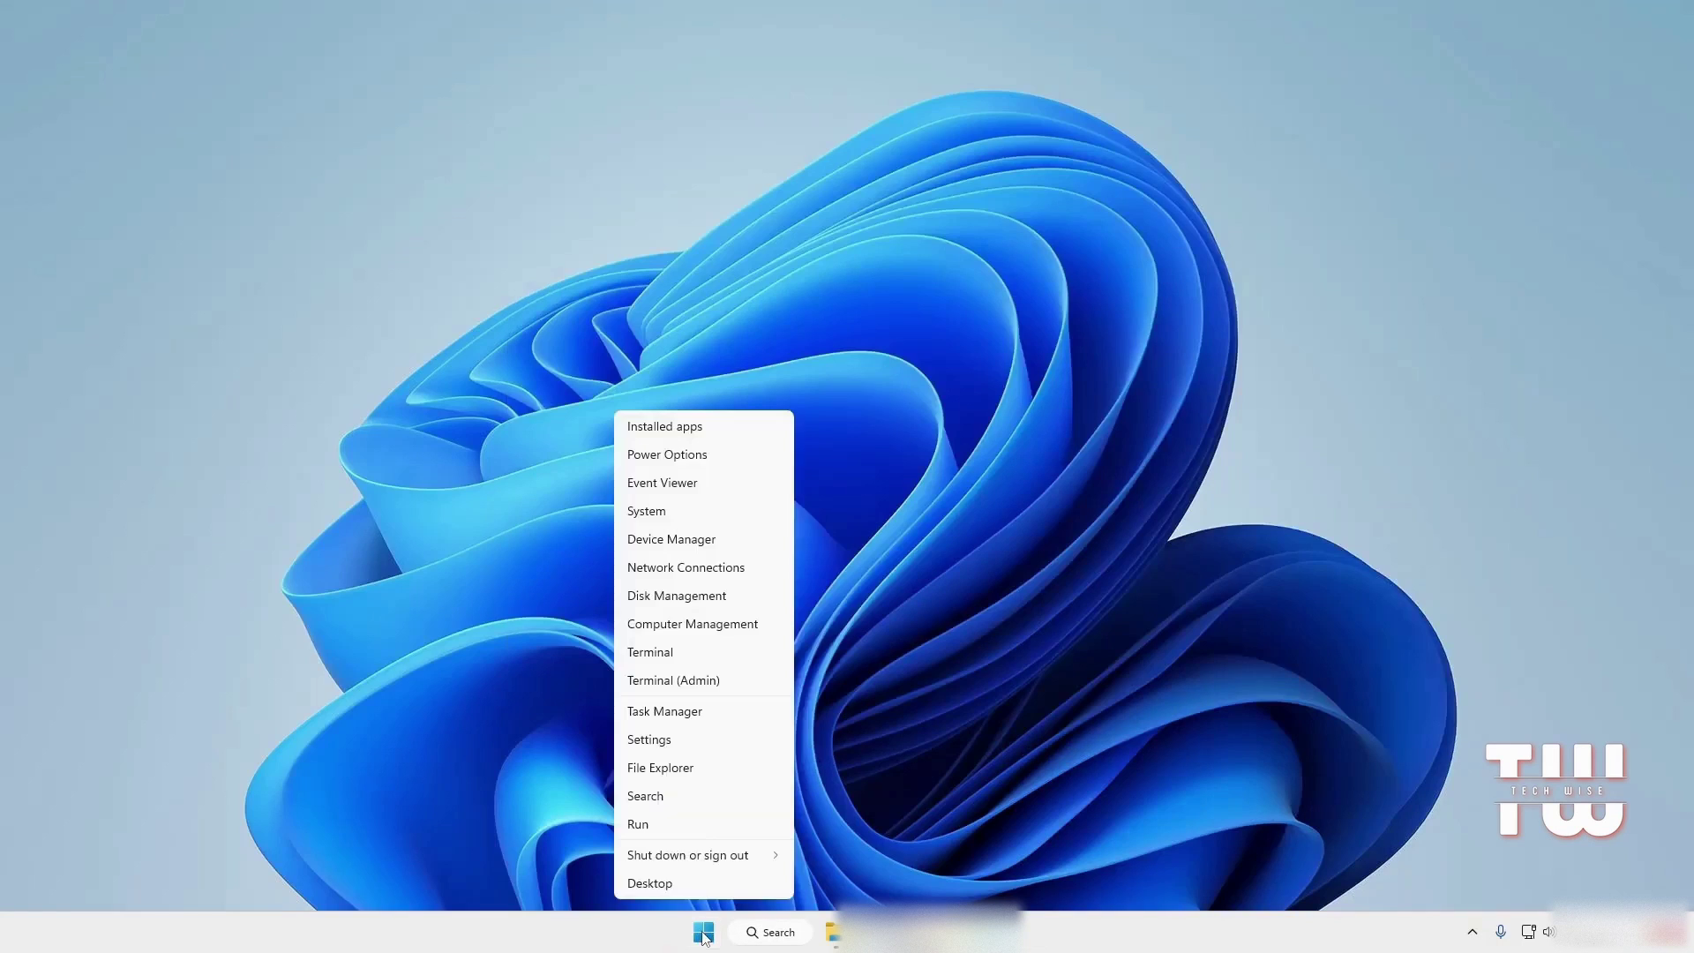
click(676, 713)
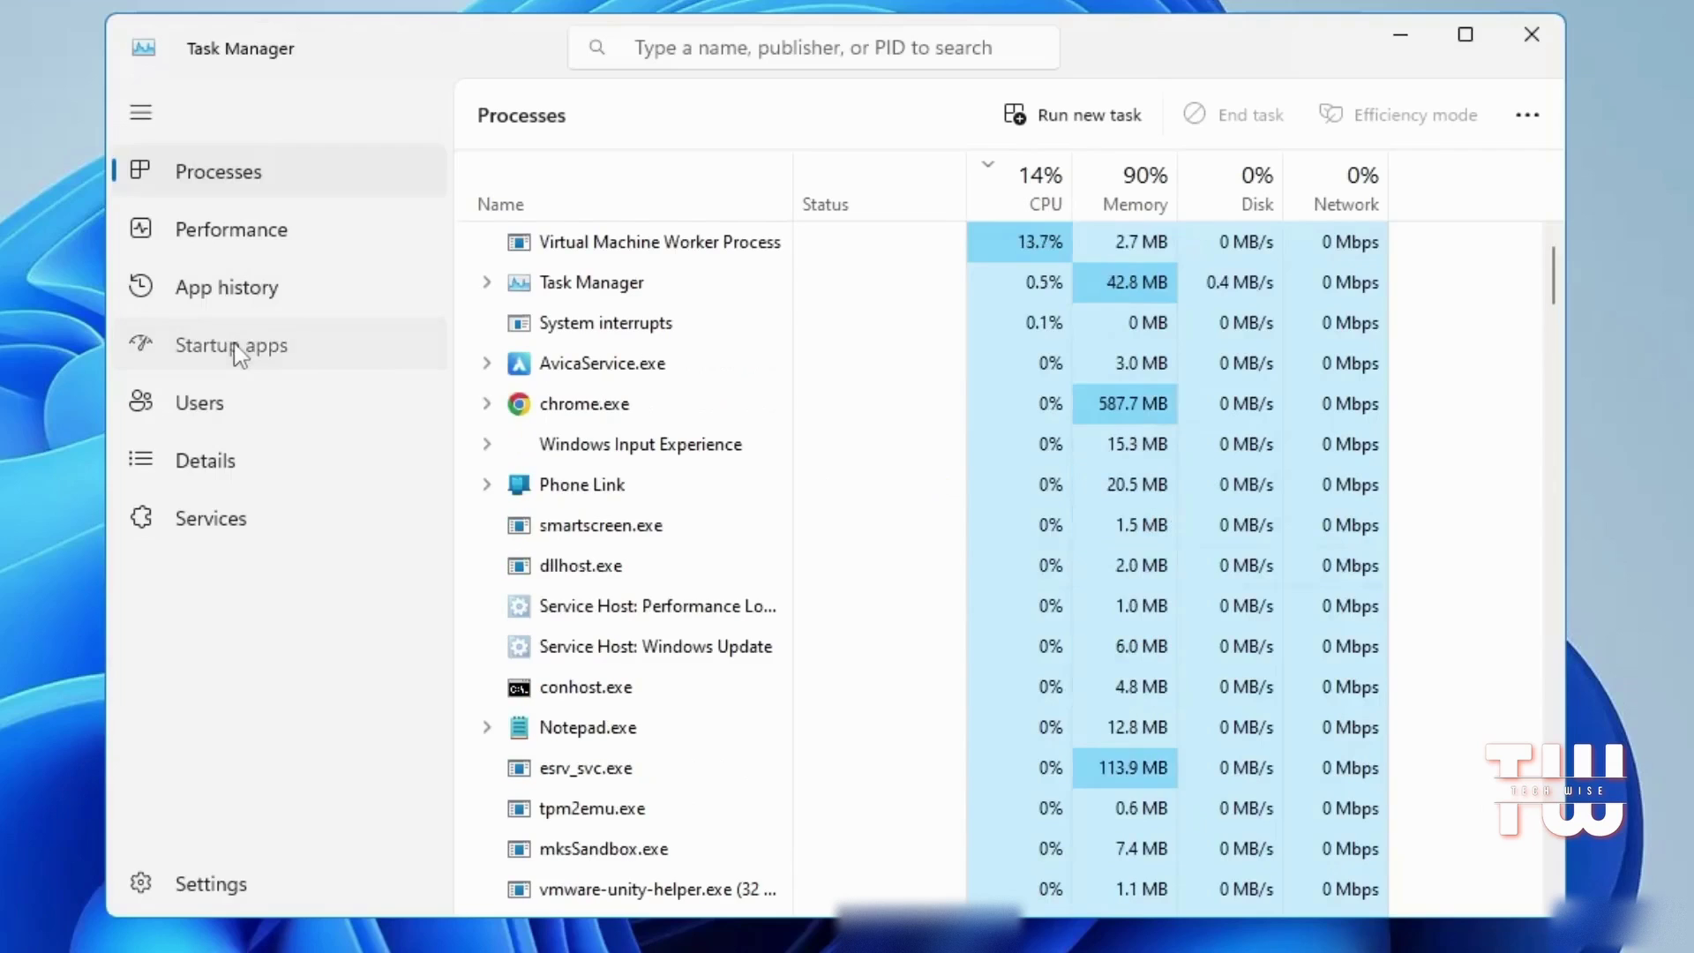
click(236, 349)
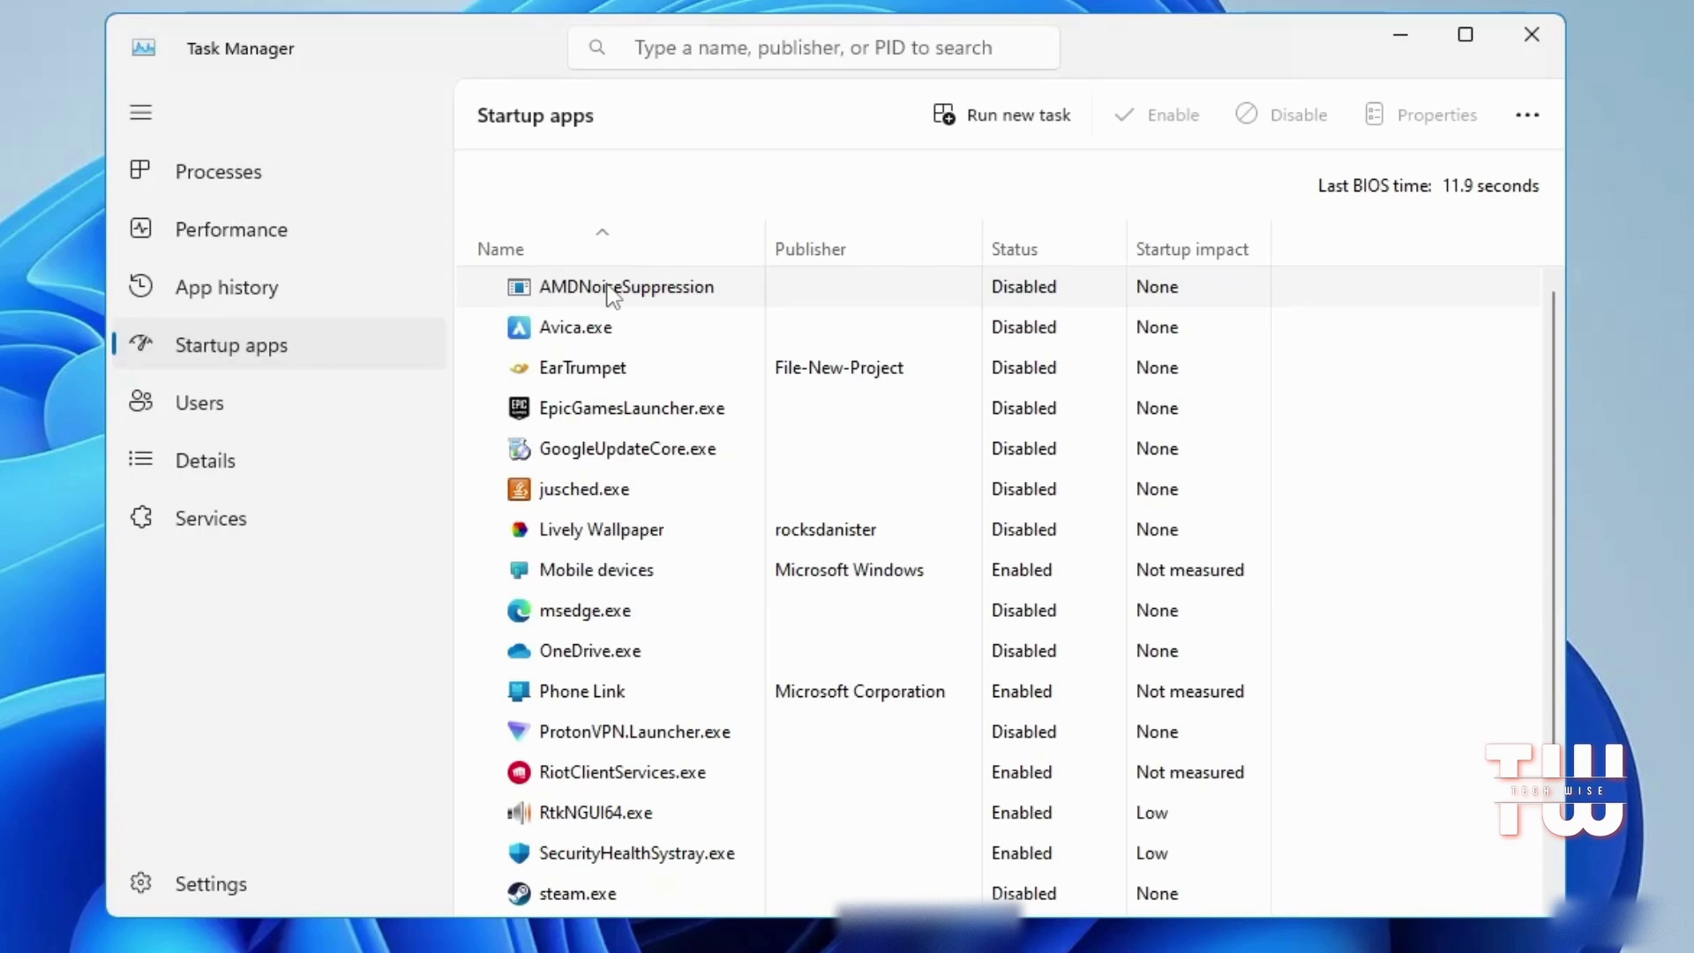
scroll(613, 295, down, 1)
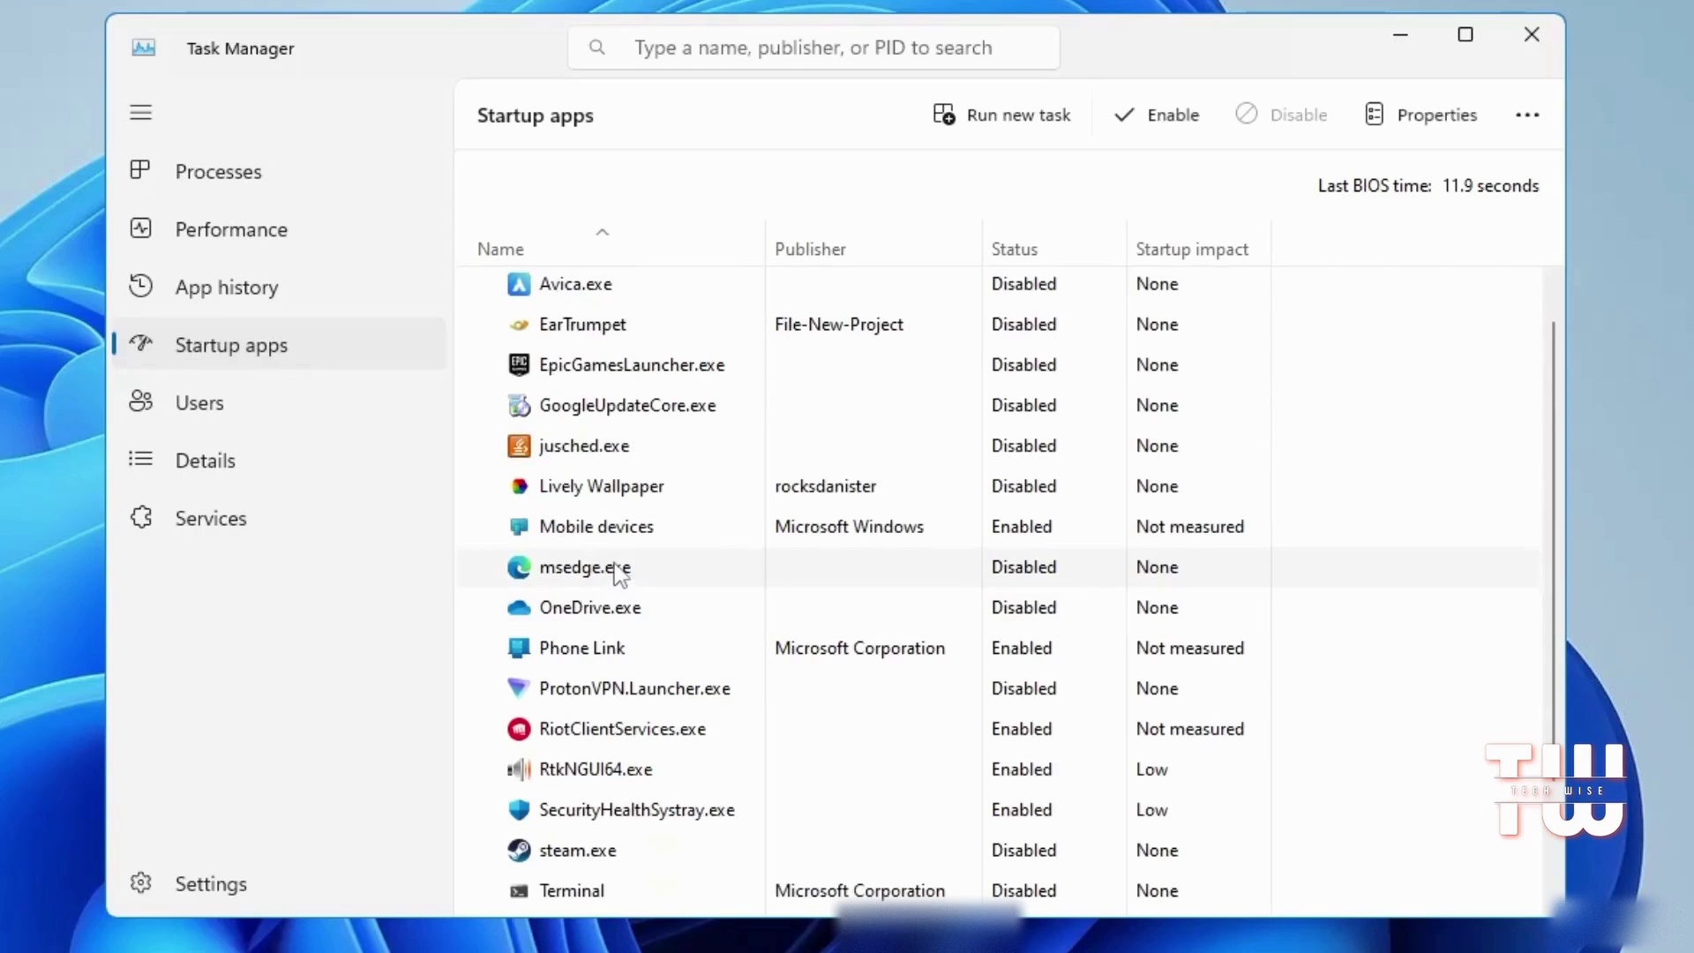
click(621, 569)
scroll(618, 650, down, 2)
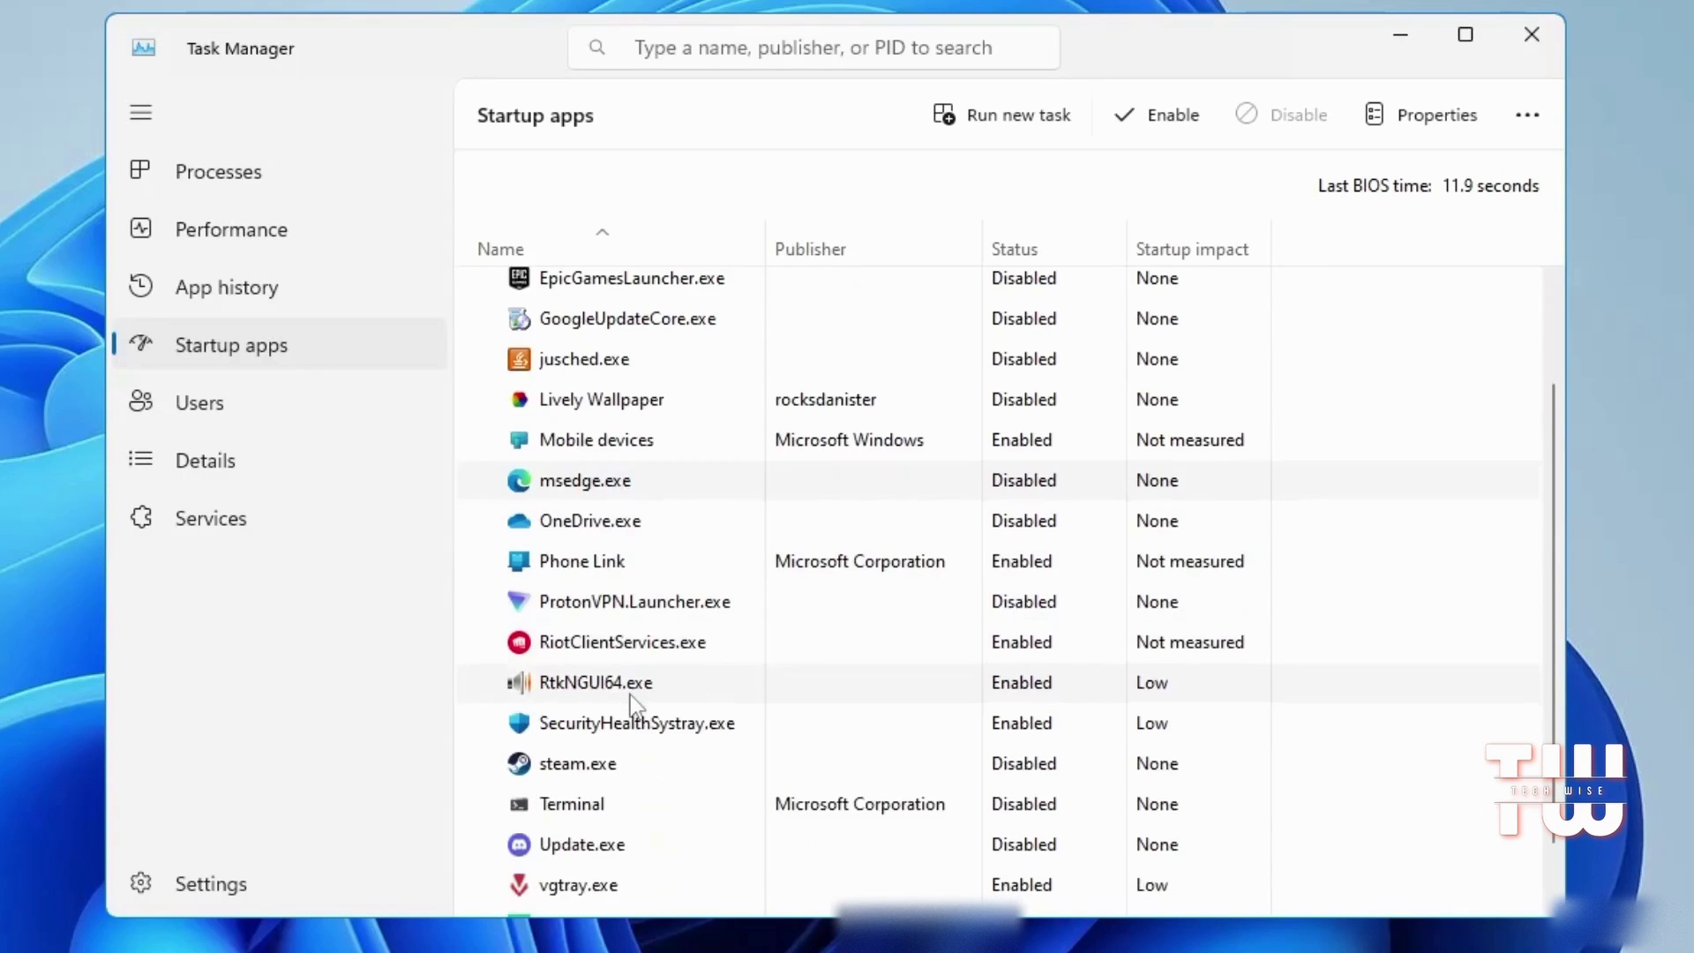
scroll(629, 692, down, 2)
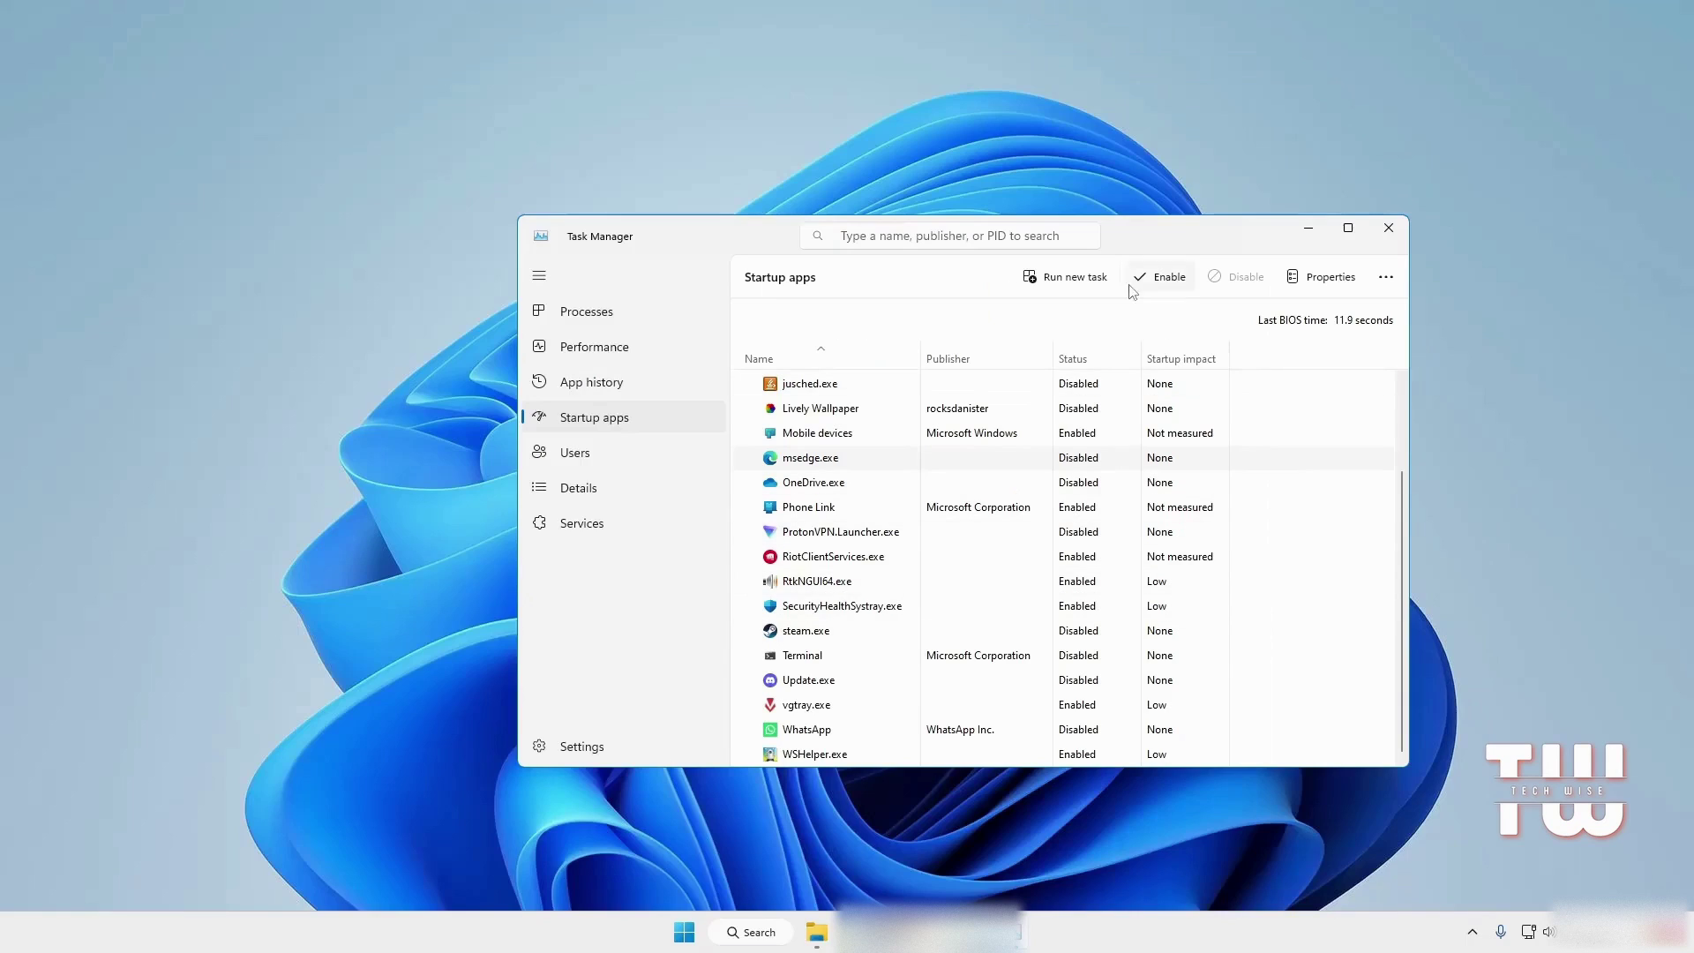
click(1532, 34)
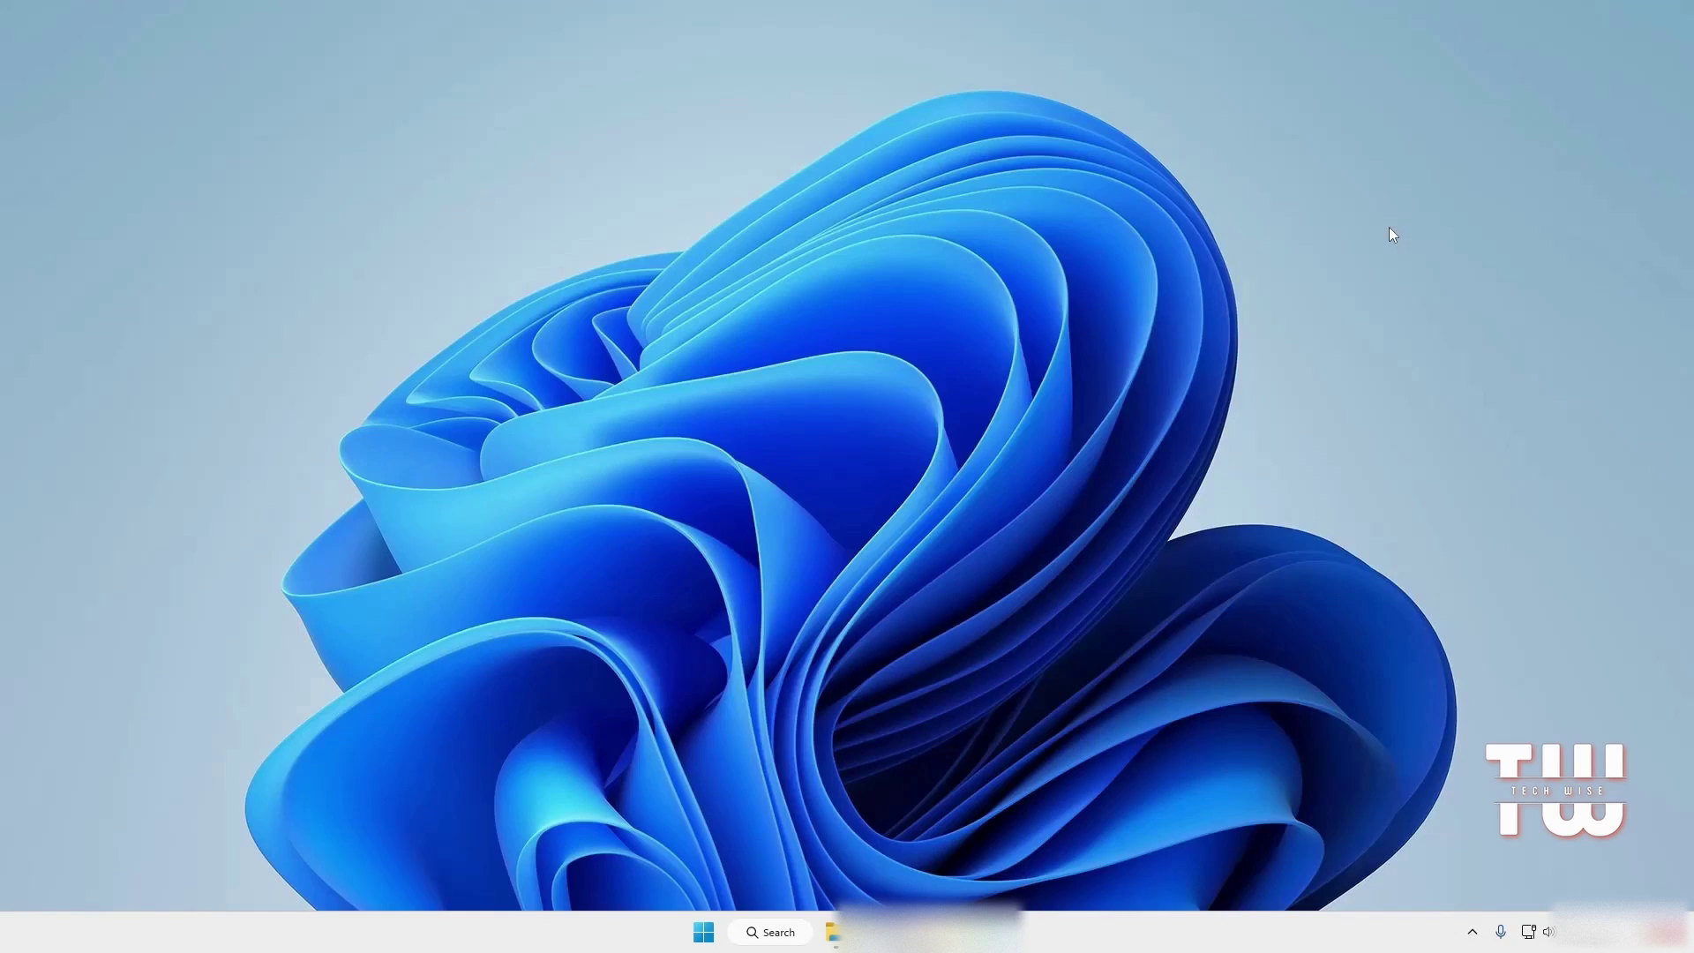